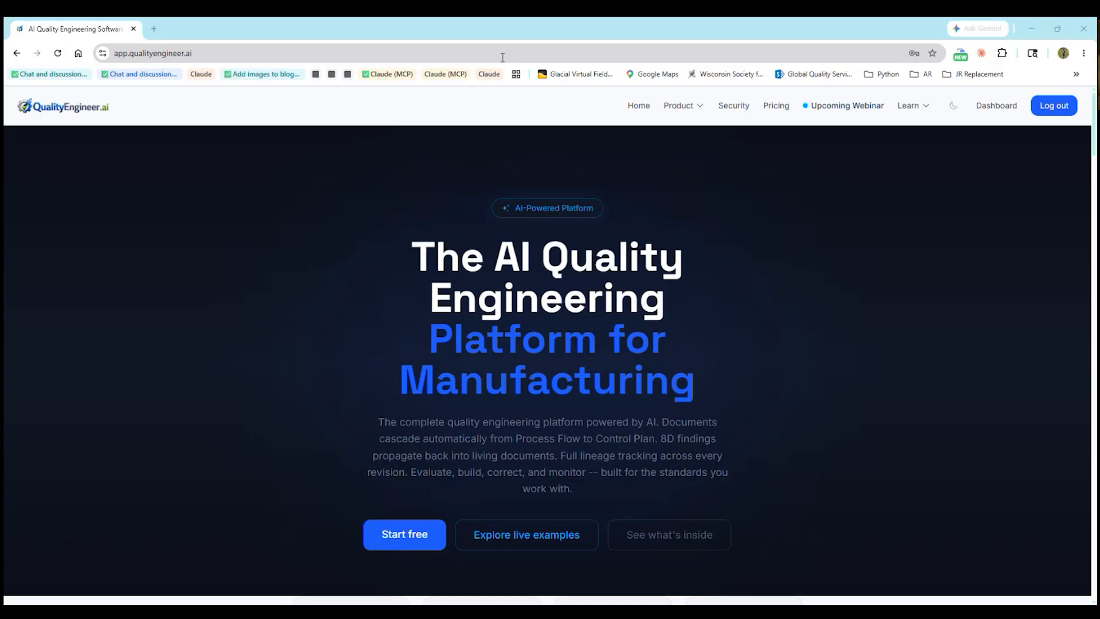
Visit the dashboard and public home page, then log out of the account
{"action": "left_click", "coordinate": [995, 106]}
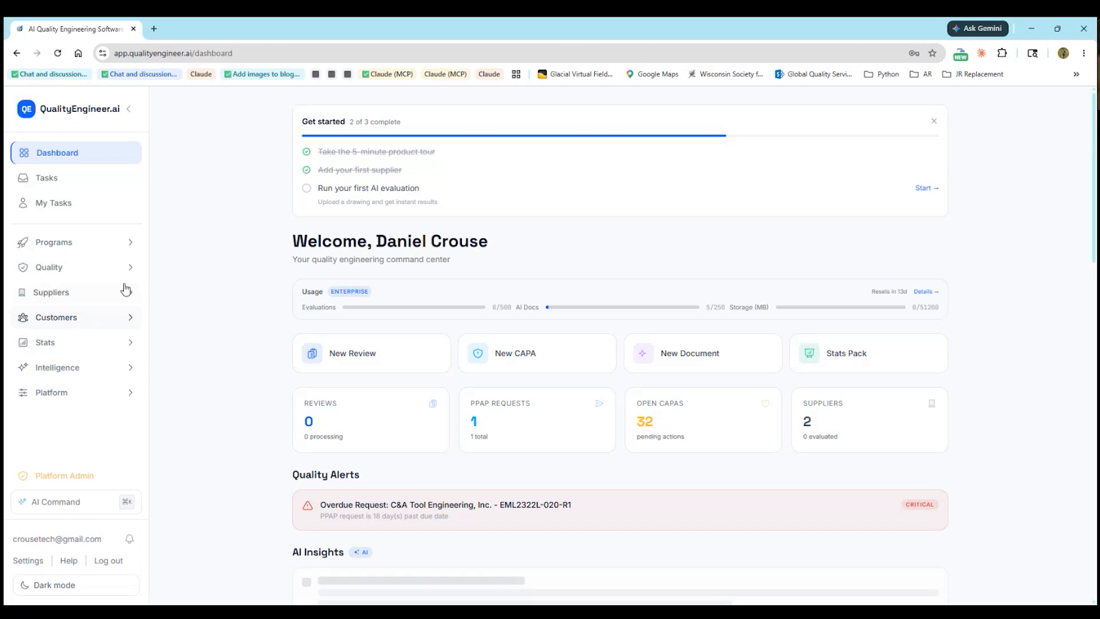
{"action": "left_click", "coordinate": [97, 275]}
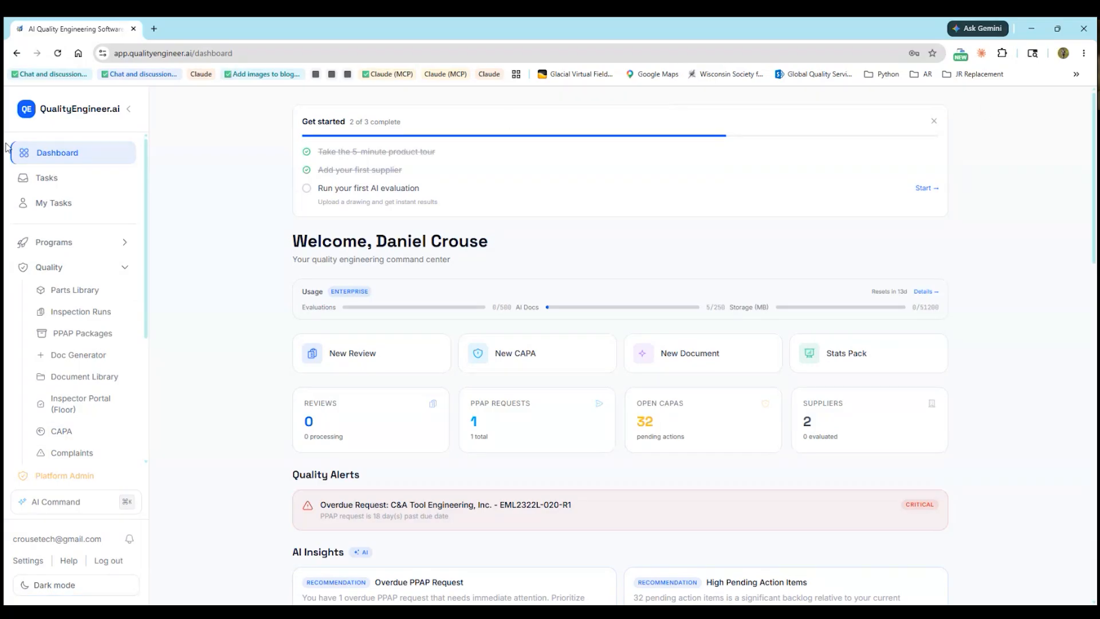
{"action": "left_click", "coordinate": [62, 116]}
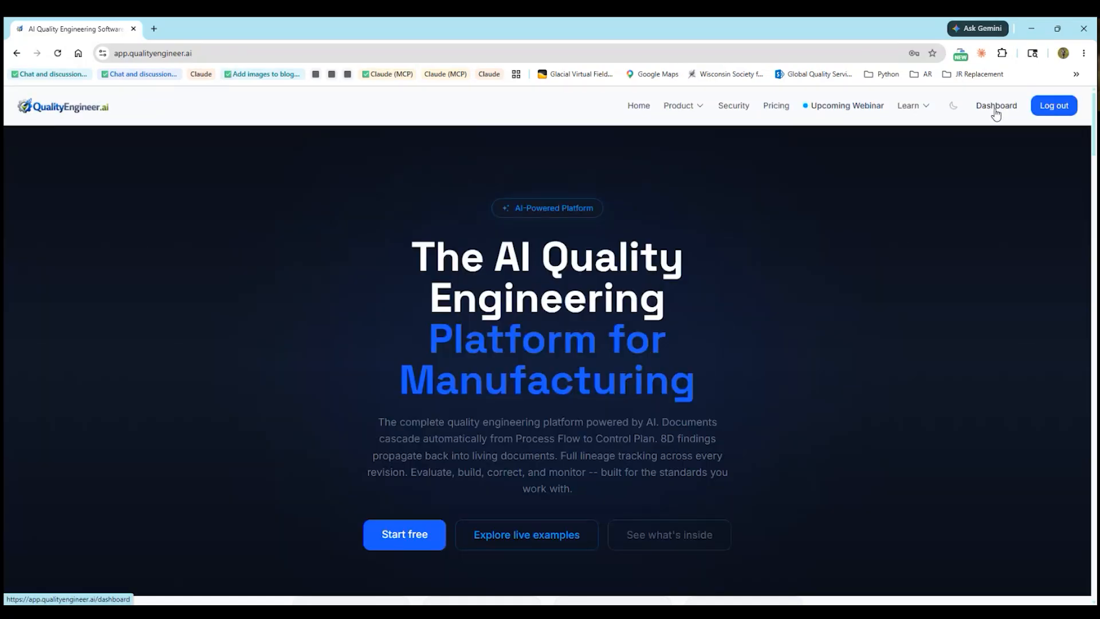
{"action": "left_click", "coordinate": [1039, 113]}
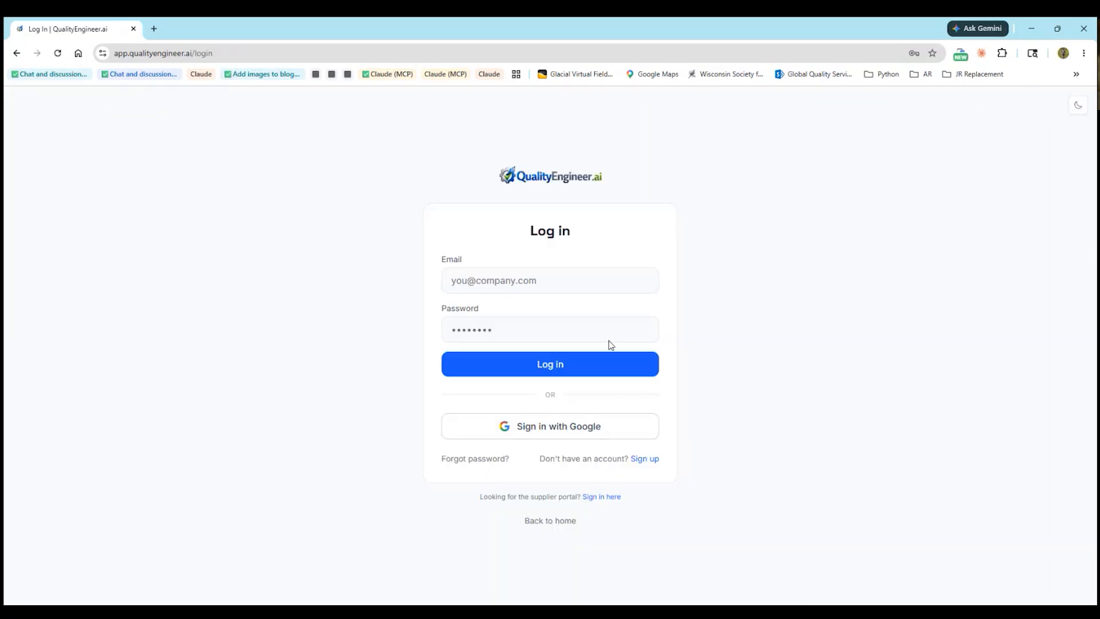
Sign back in with the saved account and Windows PIN, and dismiss the Get started checklist
{"action": "left_click", "coordinate": [542, 278]}
{"action": "left_click", "coordinate": [574, 318]}
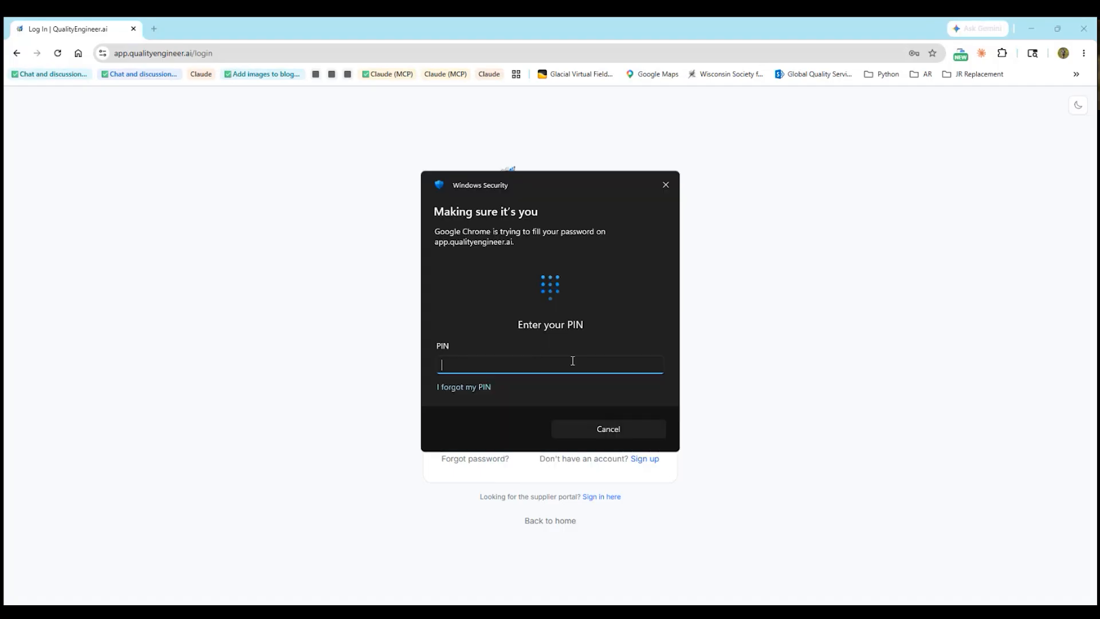
{"action": "type", "text": "••••"}
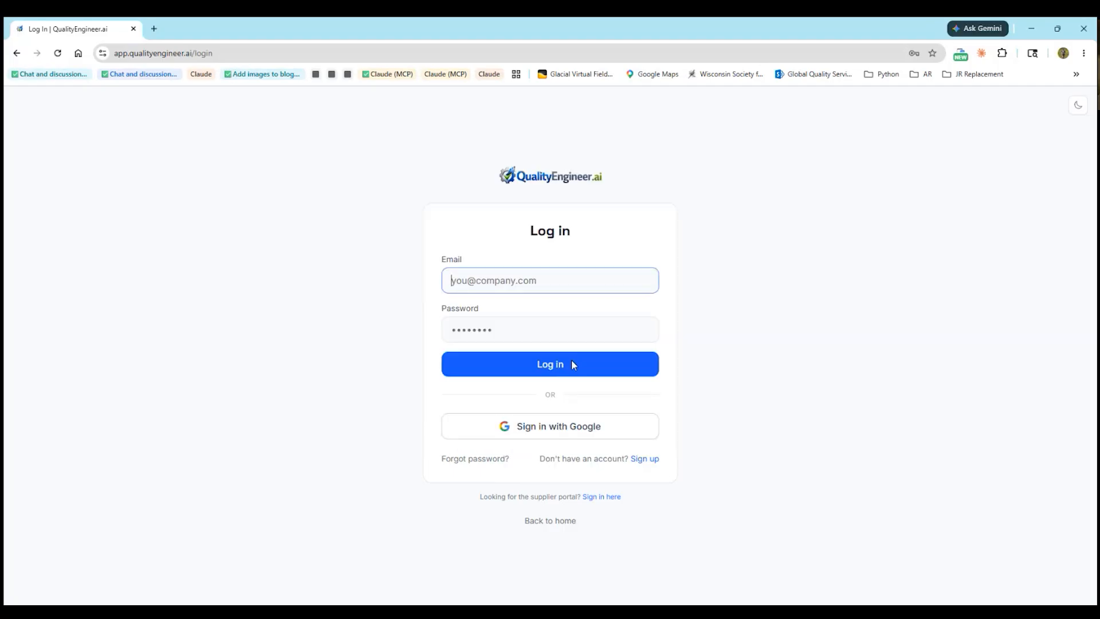
{"action": "left_click", "coordinate": [565, 365]}
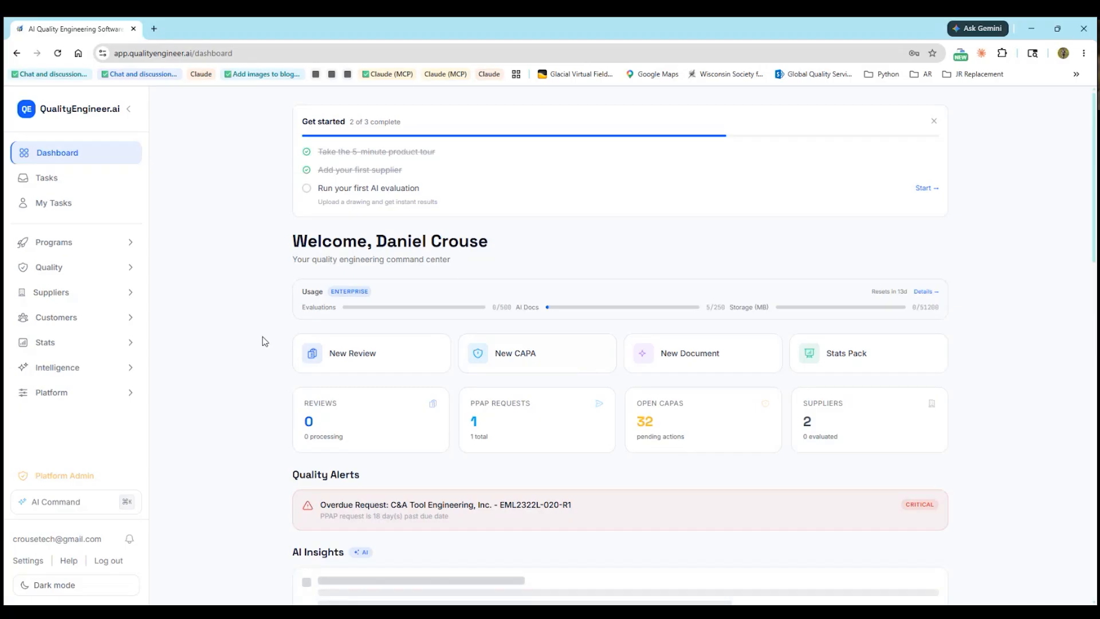
{"action": "left_click", "coordinate": [934, 121]}
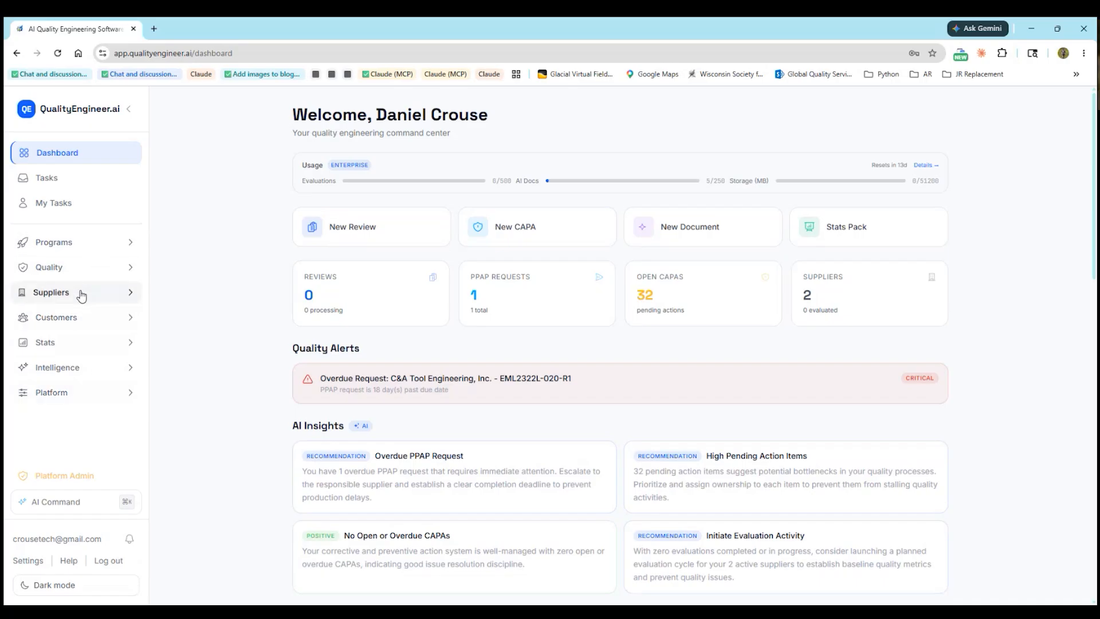
Open the CAPA corrective actions page from the Quality section
{"action": "left_click", "coordinate": [83, 270]}
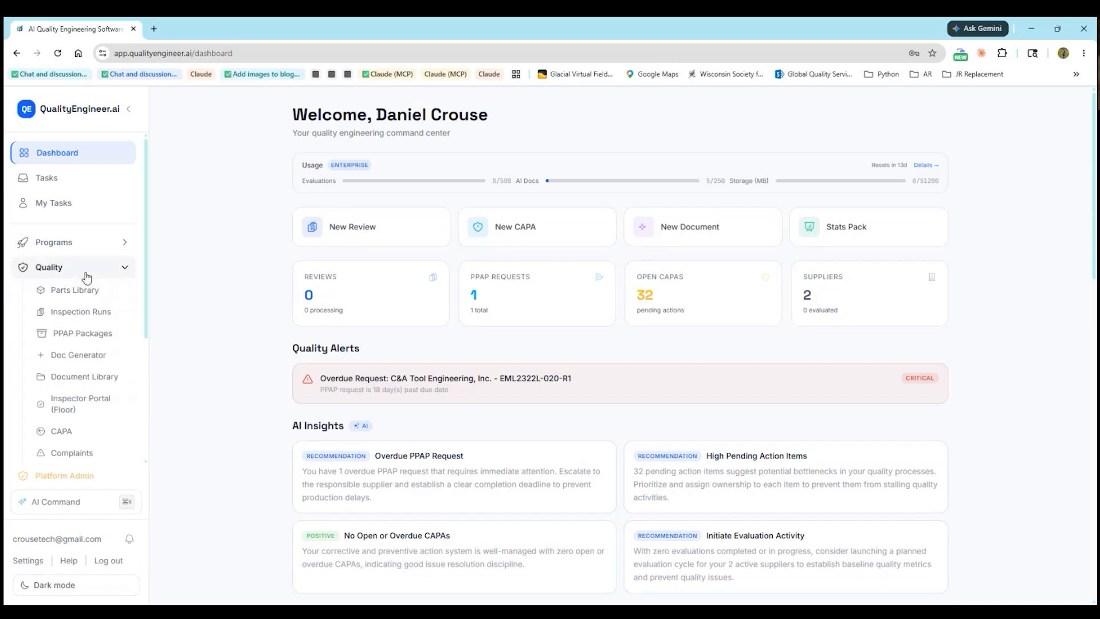
{"action": "left_click", "coordinate": [72, 435]}
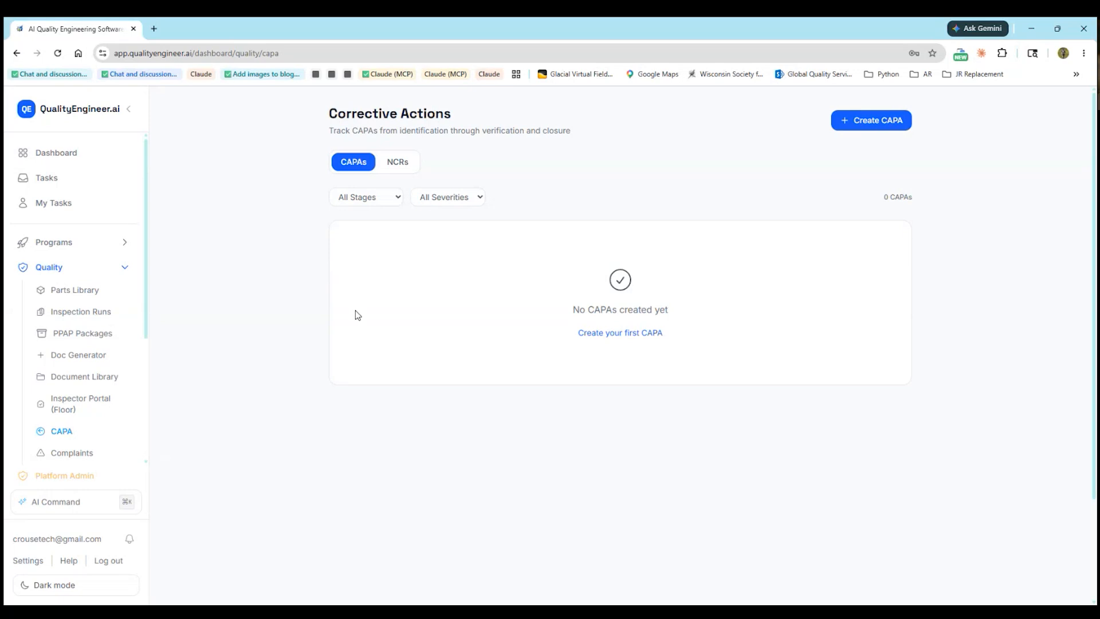
{"action": "scroll", "coordinate": [69, 368], "scroll_direction": "down", "scroll_amount": 3}
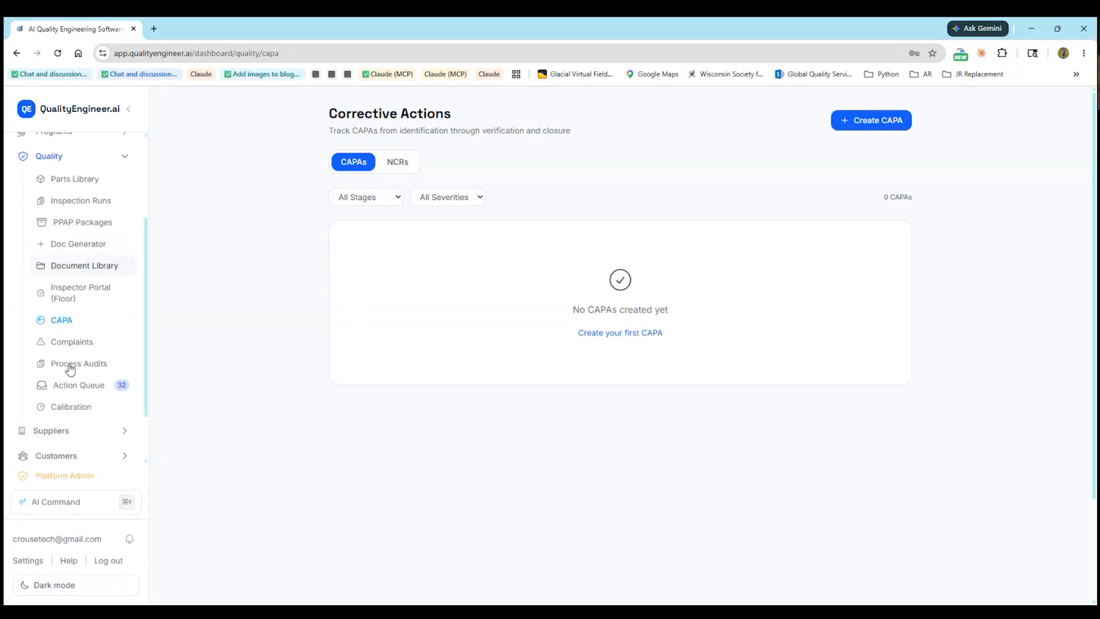
Review the Default Customer profile's contacts and documents, then close it
{"action": "left_click", "coordinate": [67, 378]}
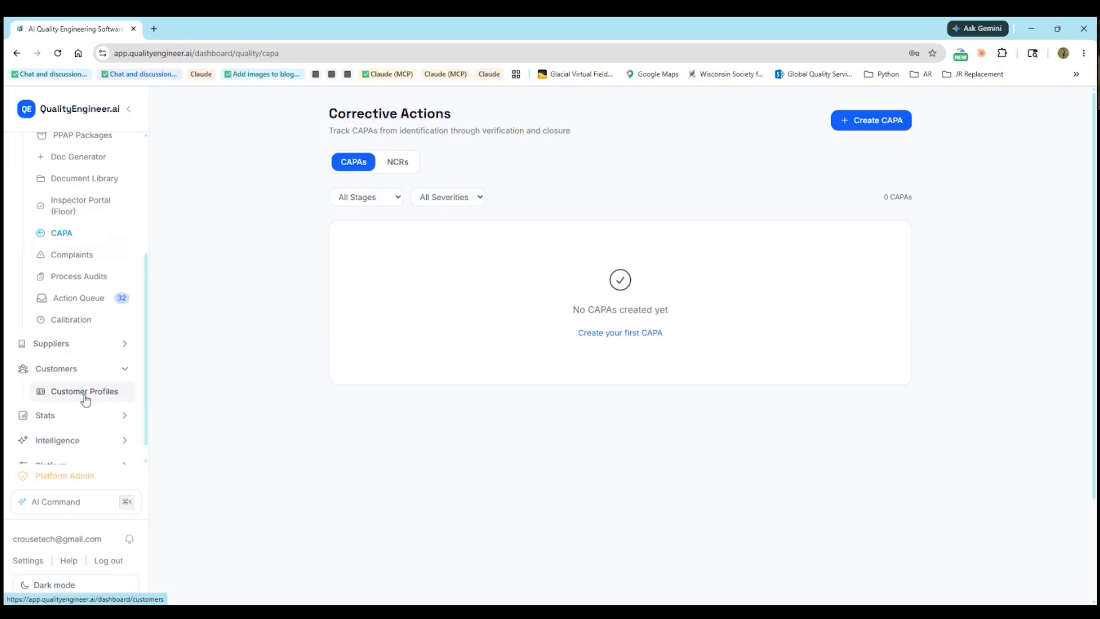
{"action": "left_click", "coordinate": [86, 396]}
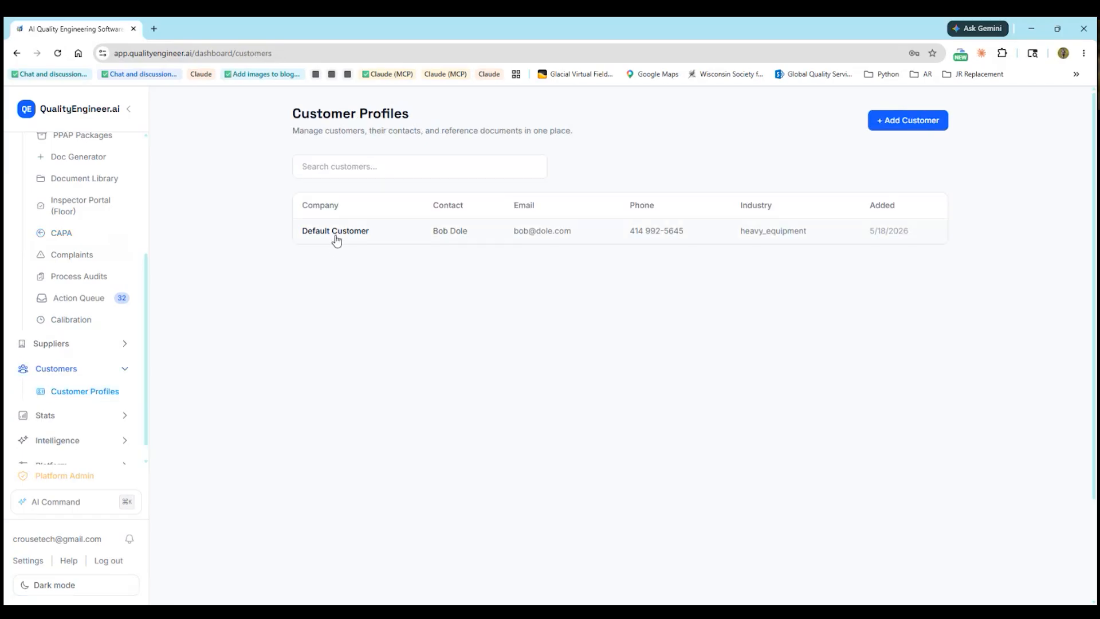
{"action": "left_click", "coordinate": [336, 235]}
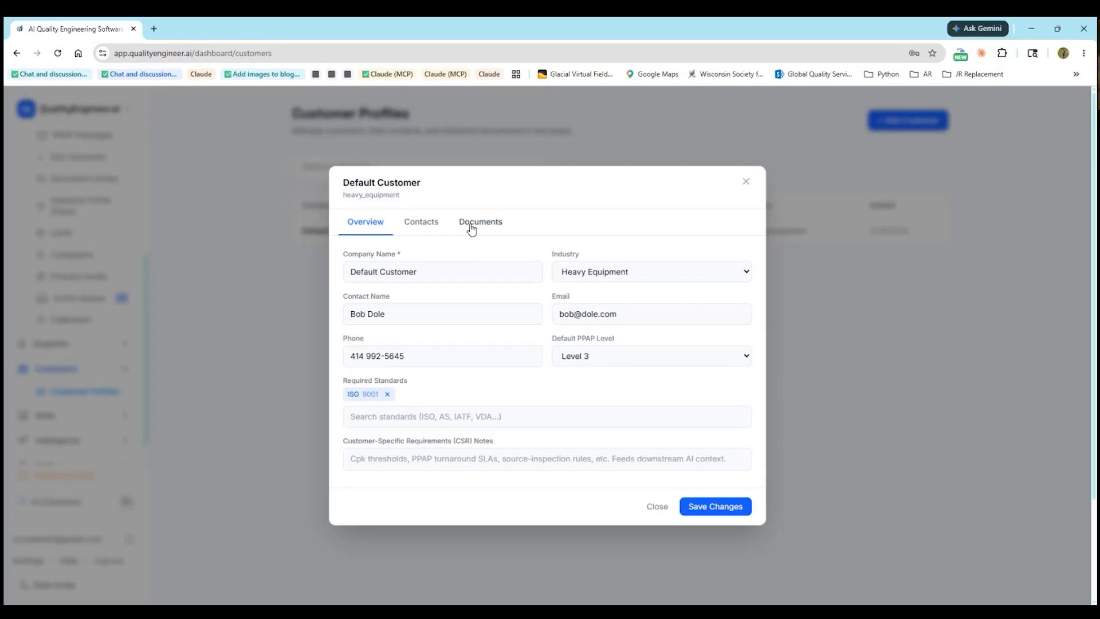
{"action": "left_click", "coordinate": [421, 229]}
{"action": "left_click", "coordinate": [482, 294]}
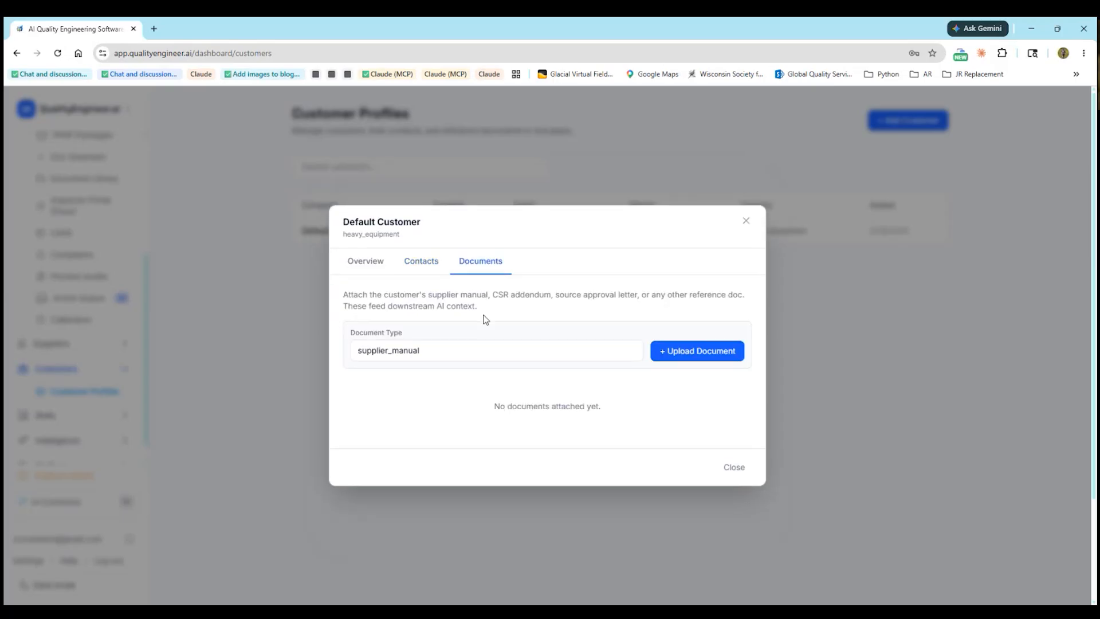
{"action": "left_click", "coordinate": [746, 221]}
Return to Corrective Actions and start a new CAPA
{"action": "scroll", "coordinate": [88, 351], "scroll_direction": "up", "scroll_amount": 1}
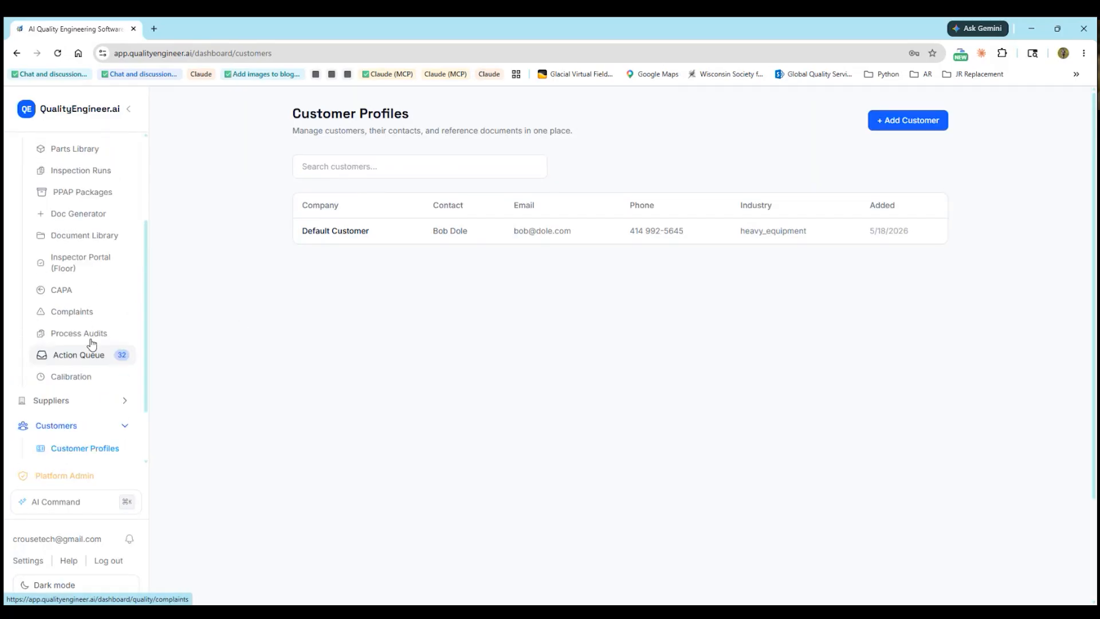
{"action": "left_click", "coordinate": [72, 294]}
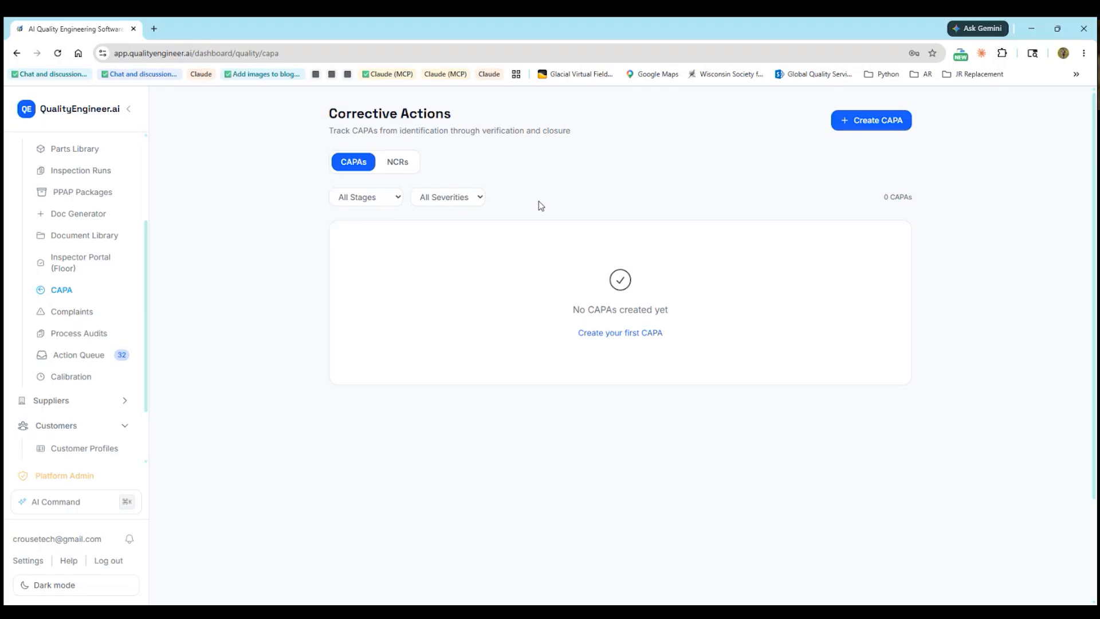
{"action": "scroll", "coordinate": [67, 309], "scroll_direction": "up", "scroll_amount": 2}
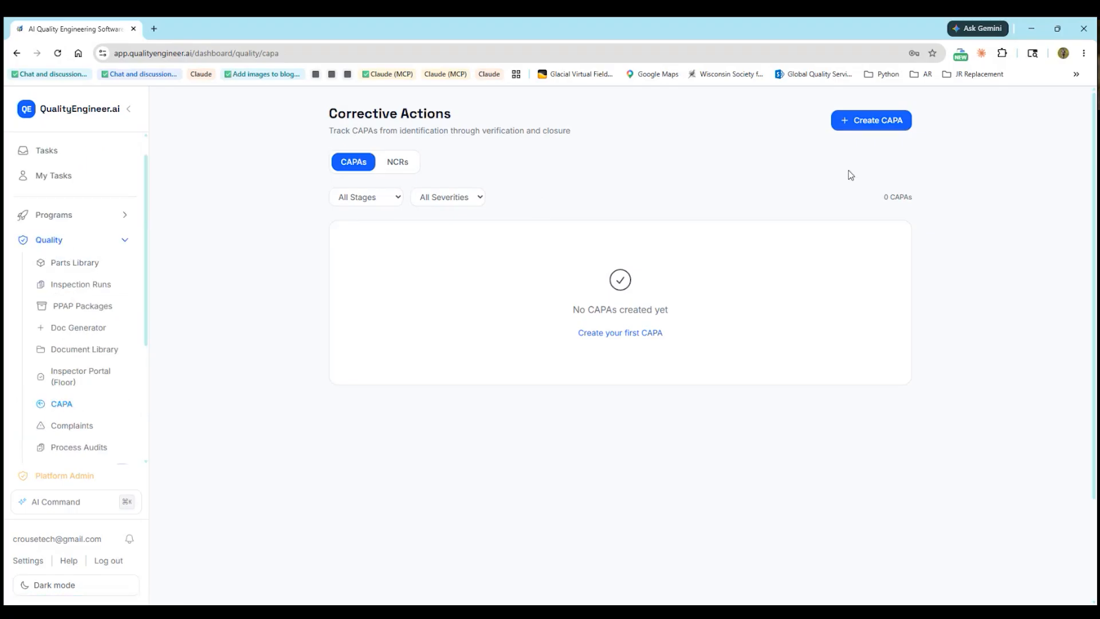
{"action": "left_click", "coordinate": [879, 126]}
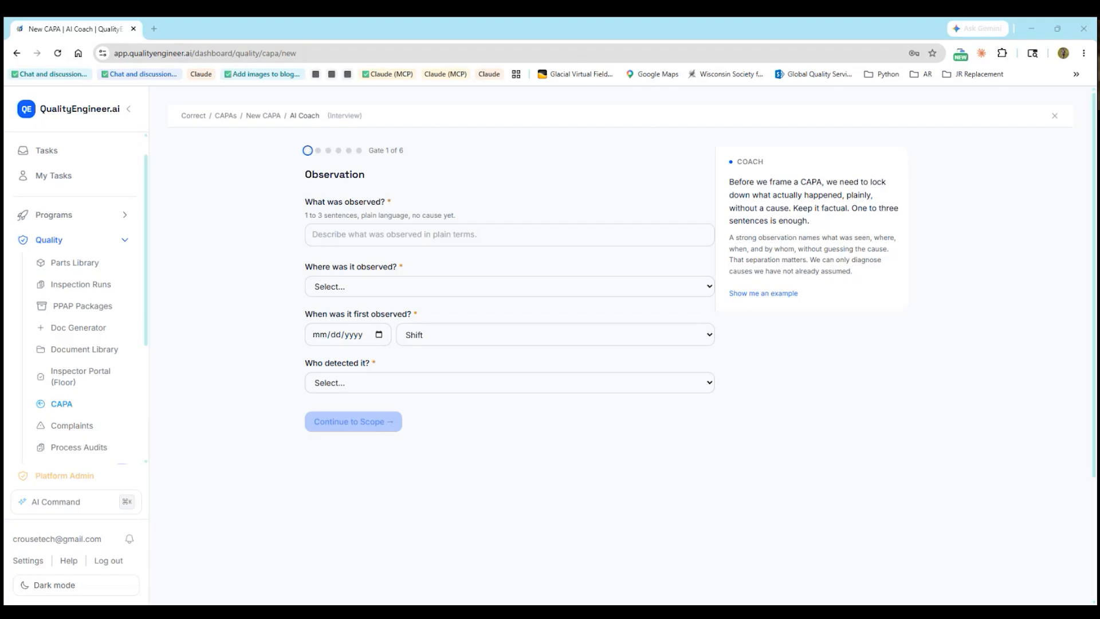
Paste the prepared weld porosity description into the what-was-observed field
{"action": "left_click", "coordinate": [436, 238]}
{"action": "type", "text": "Dye penetrant audit at the customer incoming line flagged 23 of 240 CRX-2289 crossmember brackets from lot 26-091 with porosity along the main MIG weld bead. Indications cluster on the lower toe pass and range from 0.020 to 0.045 inch in diameter."}
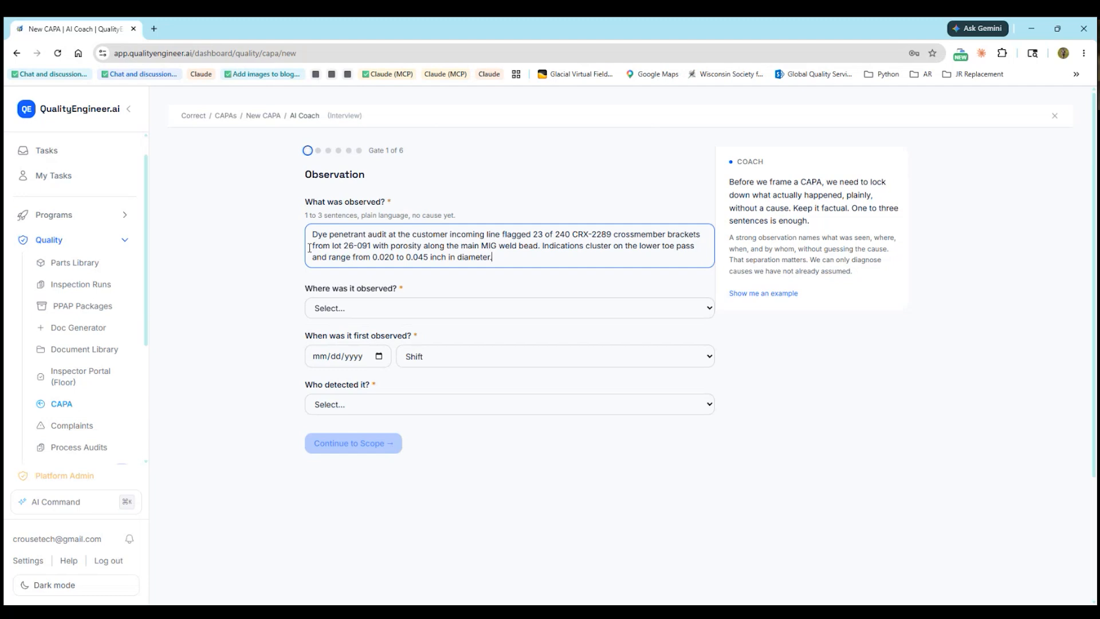
{"action": "left_click_drag", "start_coordinate": [314, 234], "coordinate": [368, 235]}
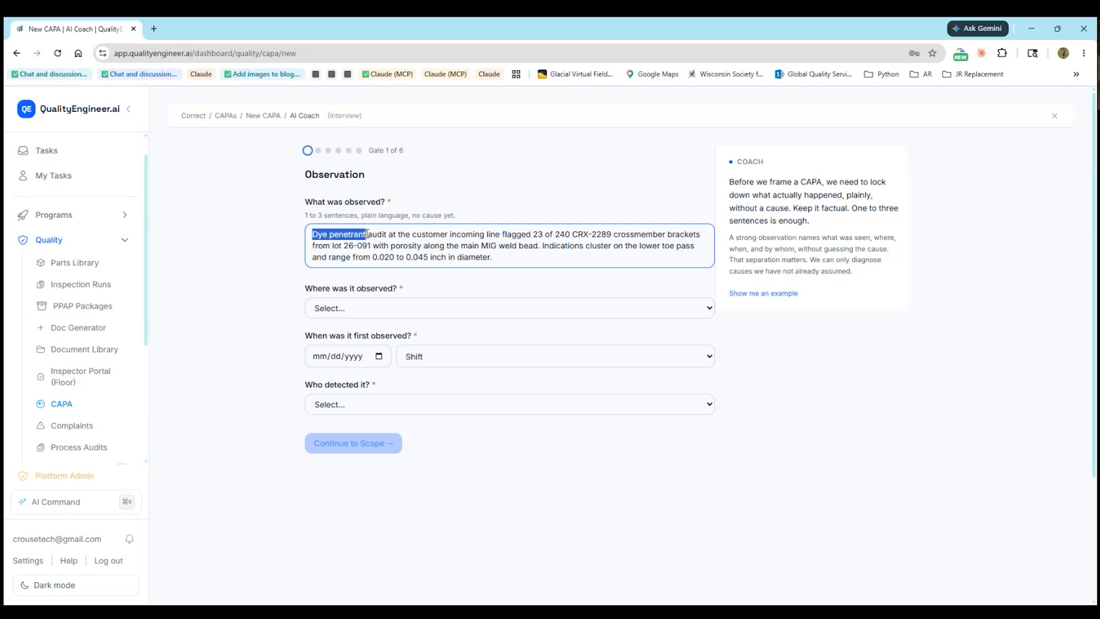
{"action": "left_click", "coordinate": [389, 246]}
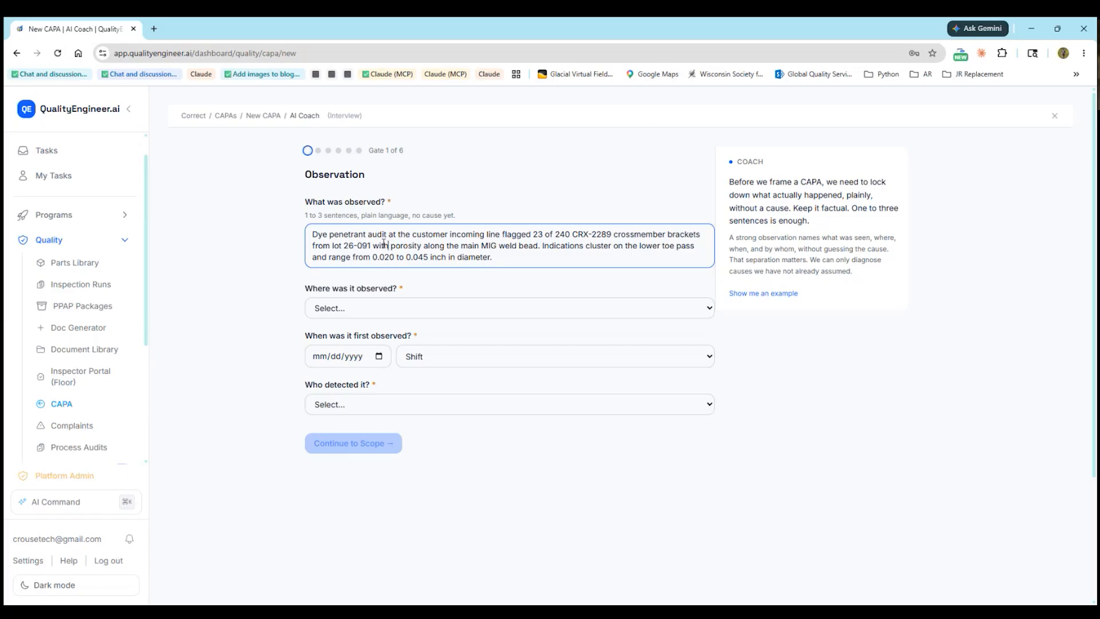
Set Customer complaint, first seen 05/18/2026 on 1st shift, detected by Customer
{"action": "left_click", "coordinate": [384, 314]}
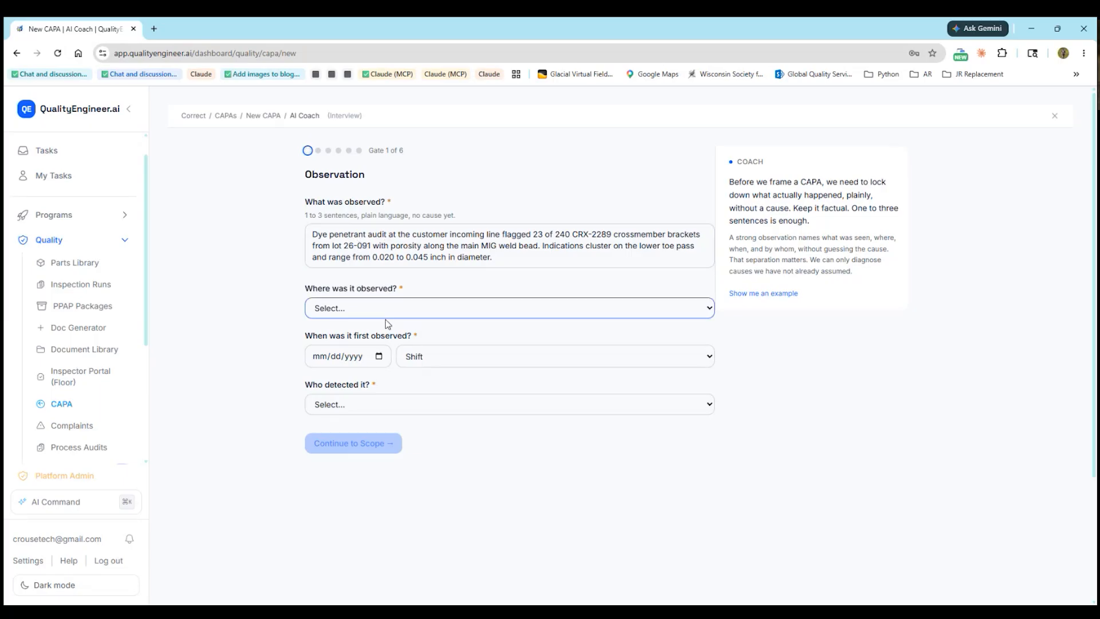
{"action": "left_click", "coordinate": [389, 385]}
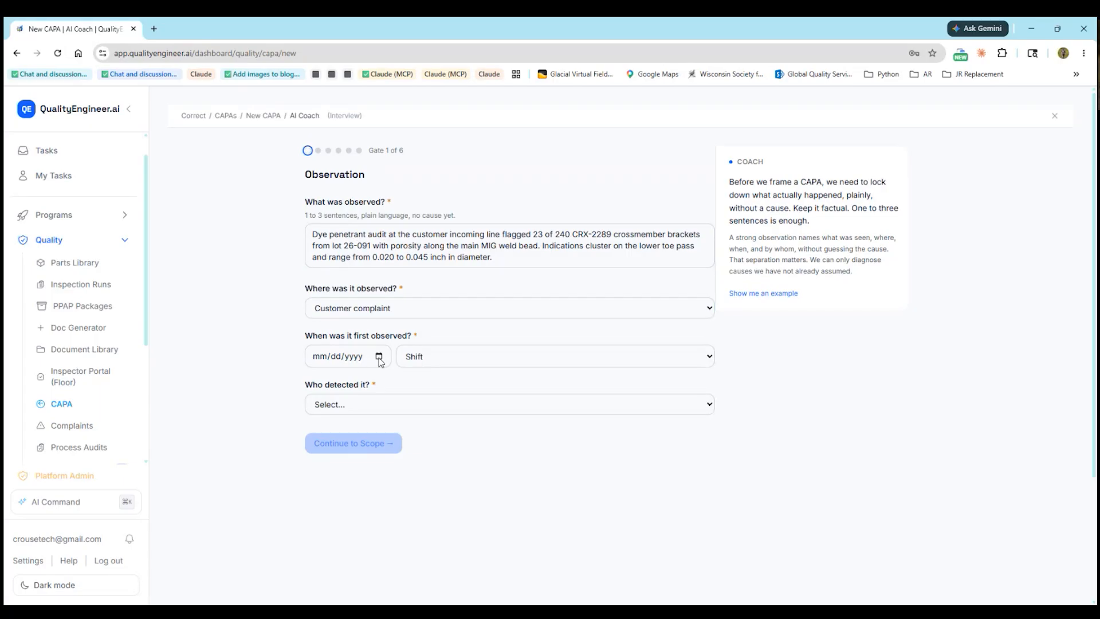
{"action": "left_click", "coordinate": [335, 465]}
{"action": "left_click", "coordinate": [433, 351]}
{"action": "left_click", "coordinate": [426, 399]}
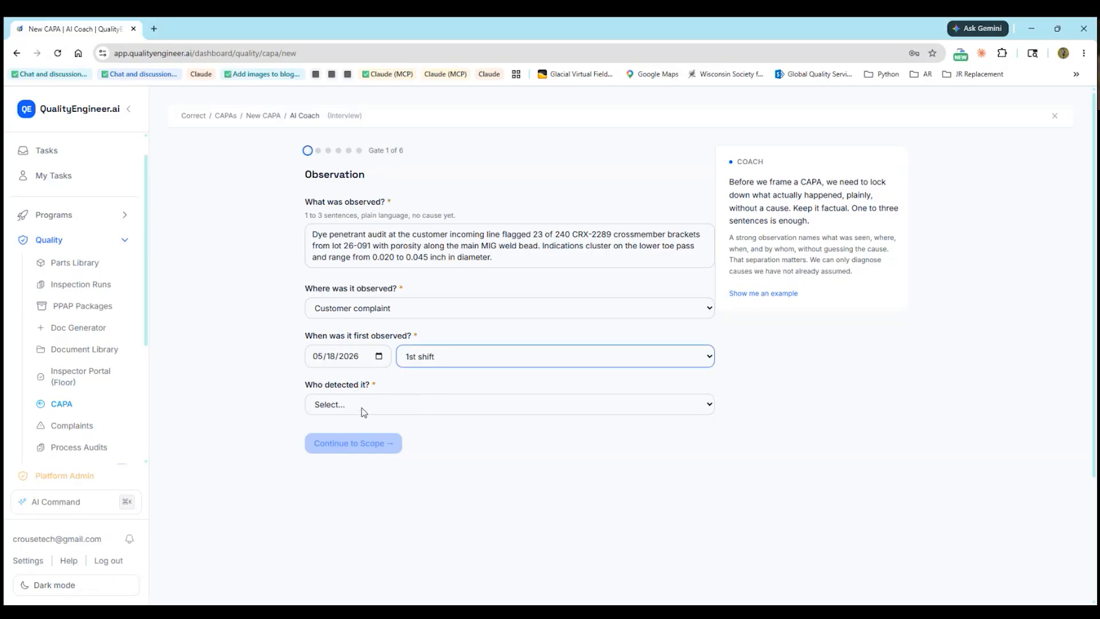
{"action": "left_click", "coordinate": [363, 412]}
{"action": "left_click", "coordinate": [371, 479]}
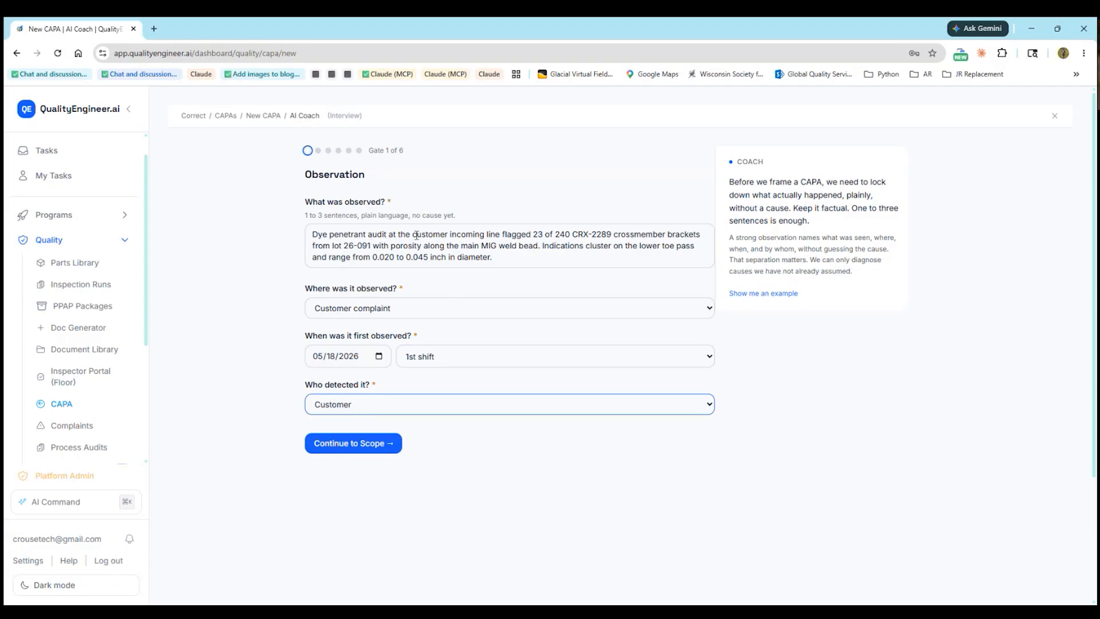
Compare the observation answers with the example, then continue to the Scope gate
{"action": "left_click_drag", "start_coordinate": [416, 235], "coordinate": [548, 240]}
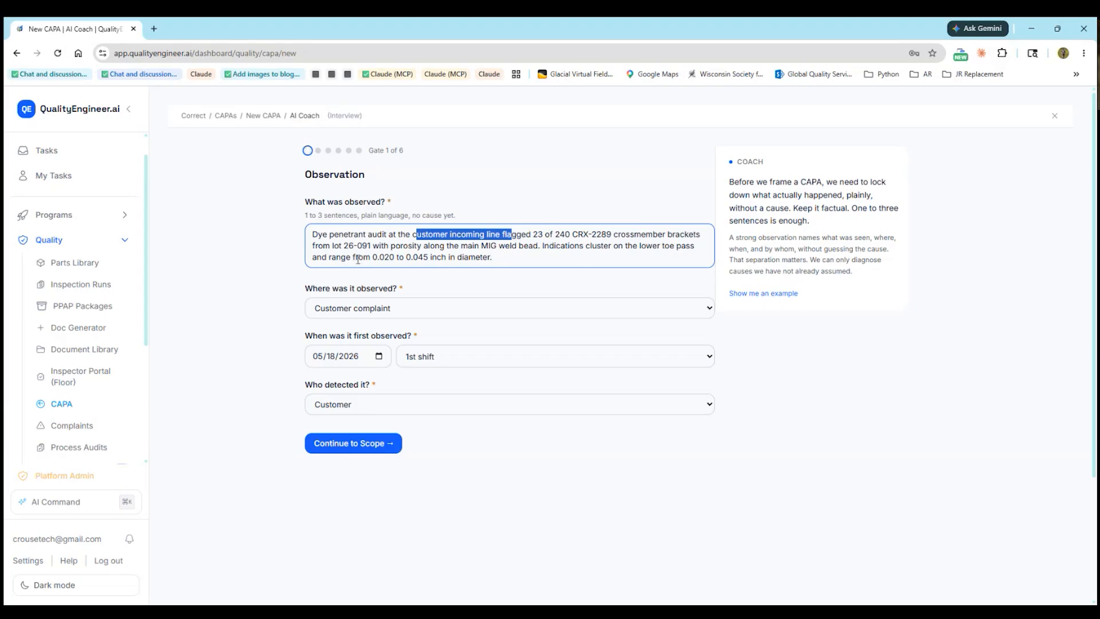
{"action": "left_click_drag", "start_coordinate": [416, 247], "coordinate": [430, 246]}
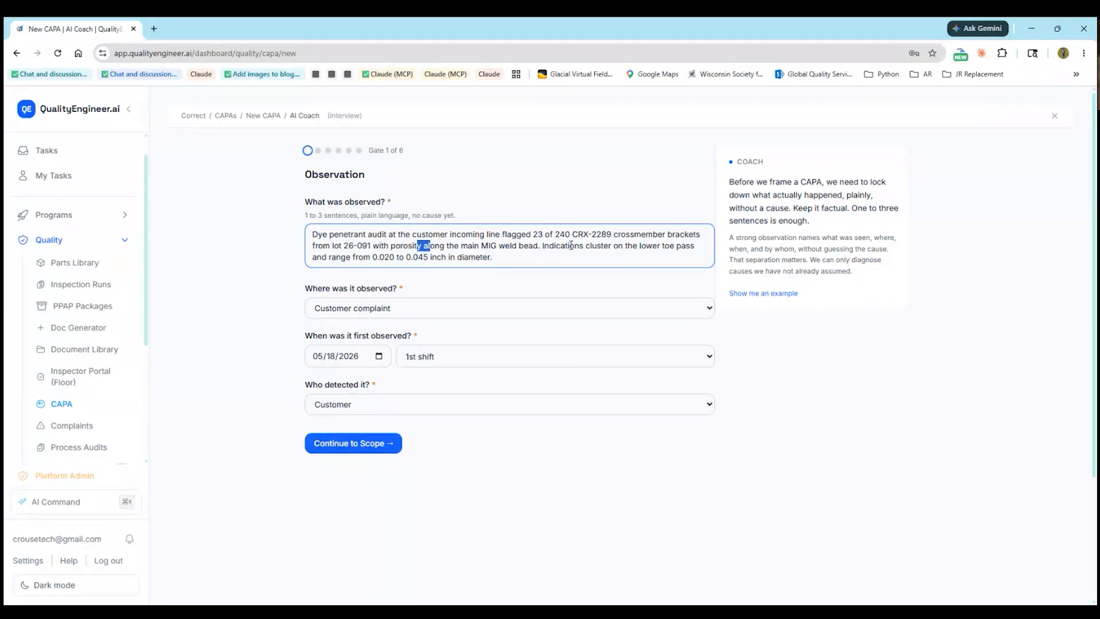
{"action": "left_click", "coordinate": [767, 293]}
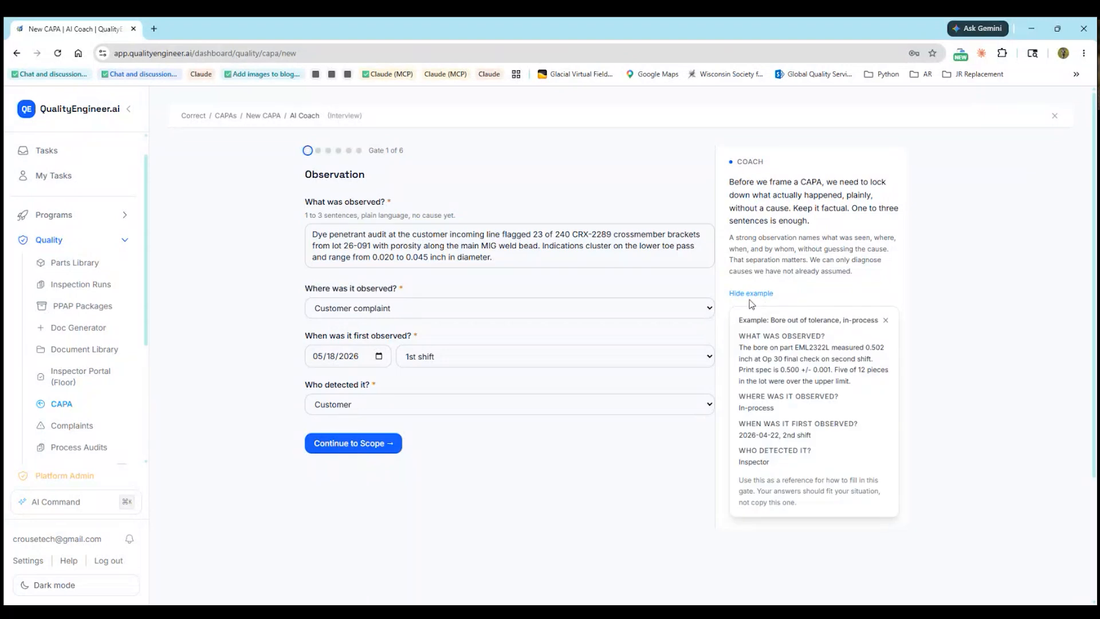
{"action": "left_click", "coordinate": [763, 293]}
{"action": "left_click", "coordinate": [764, 293]}
{"action": "left_click", "coordinate": [335, 445]}
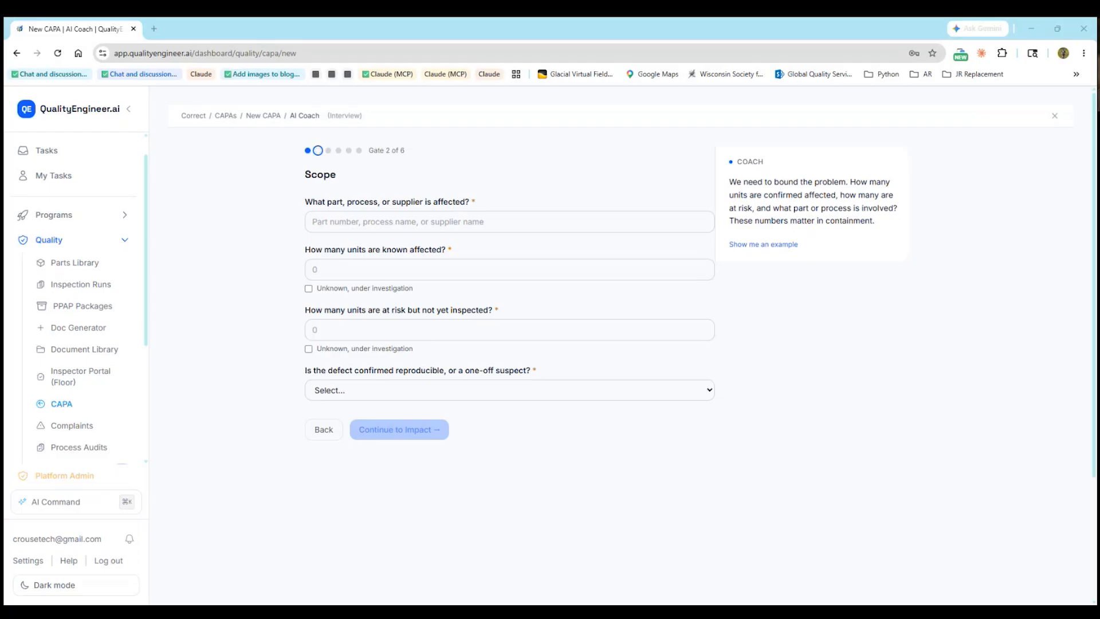
Enter the CRX-2289 bracket on weld cell 3, 23 affected, 1440 at risk, Confirmed recurring
{"action": "left_click_drag", "start_coordinate": [158, 313], "coordinate": [392, 229]}
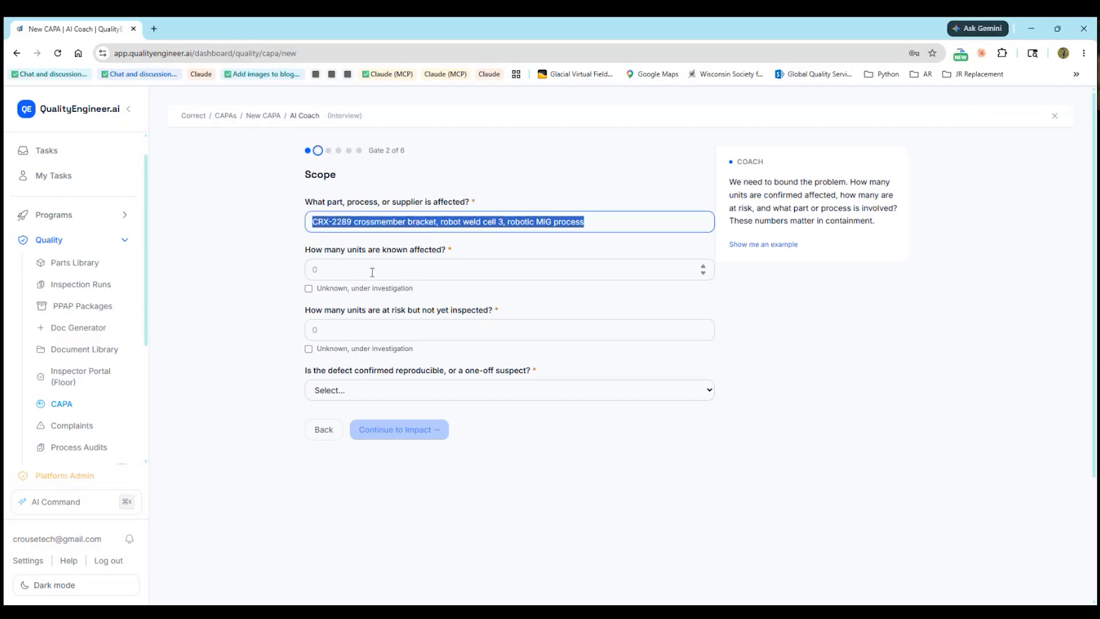
{"action": "left_click", "coordinate": [395, 275]}
{"action": "type", "text": "23"}
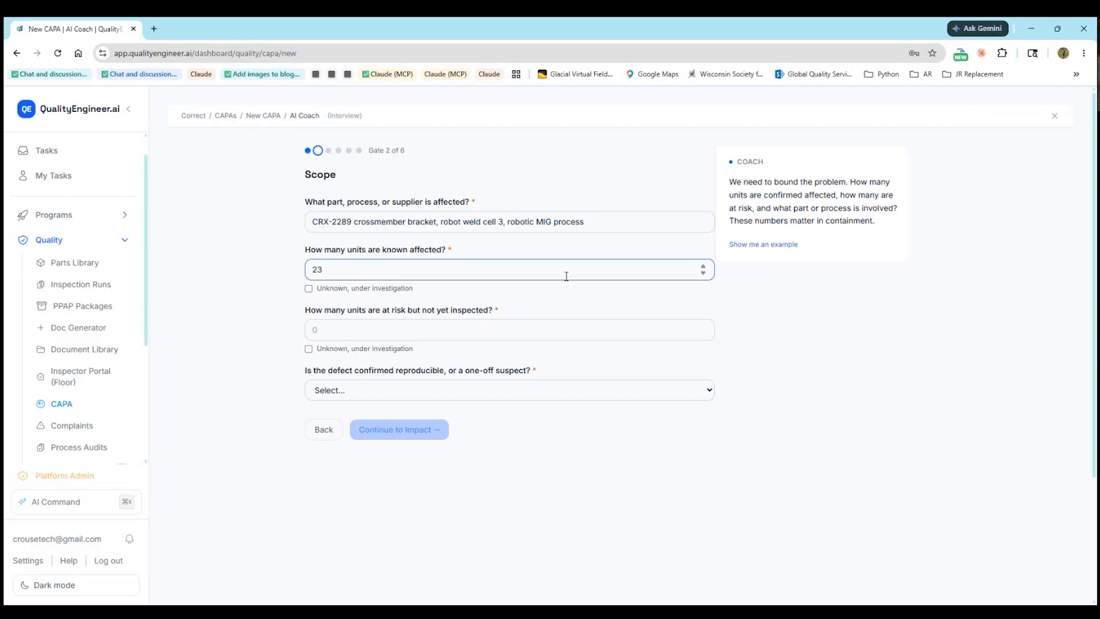
{"action": "left_click", "coordinate": [362, 325]}
{"action": "type", "text": "1"}
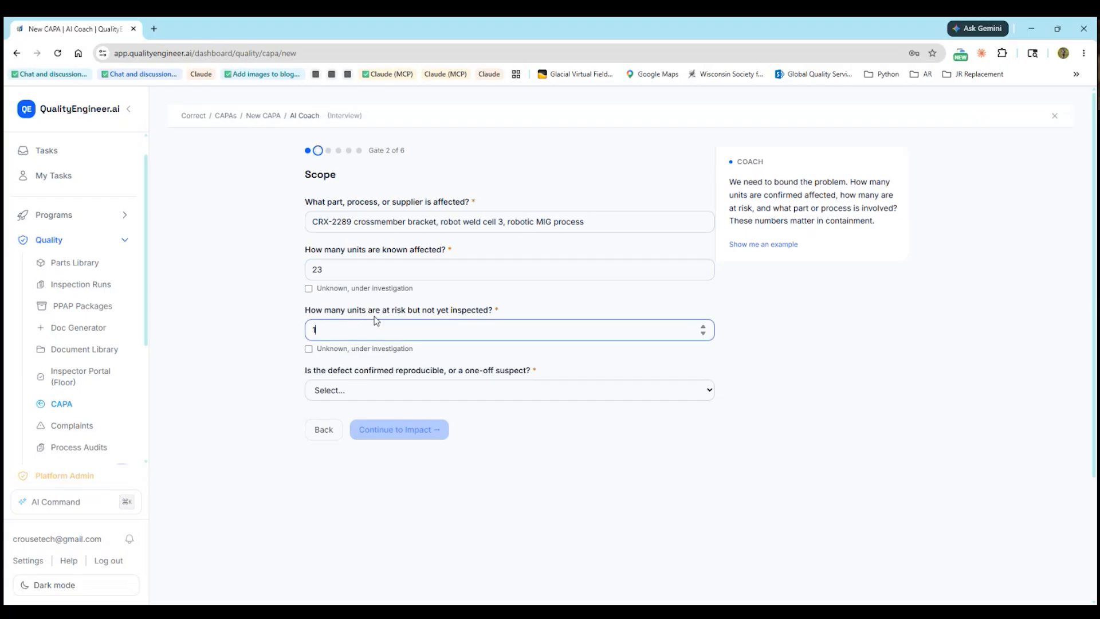
{"action": "type", "text": "440"}
{"action": "left_click", "coordinate": [398, 399]}
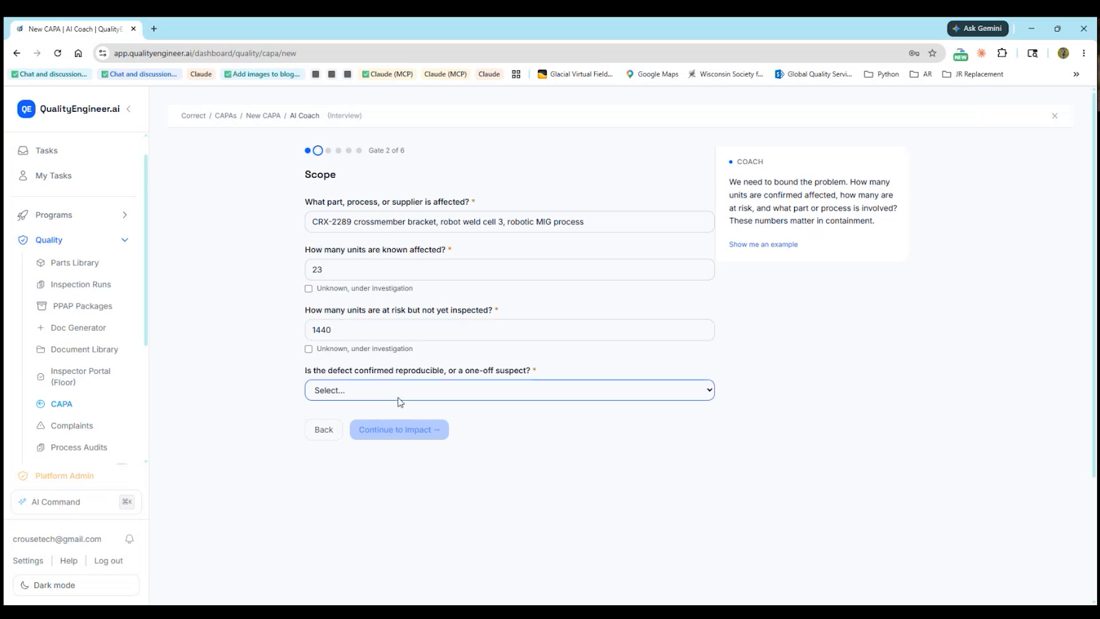
{"action": "left_click", "coordinate": [400, 424]}
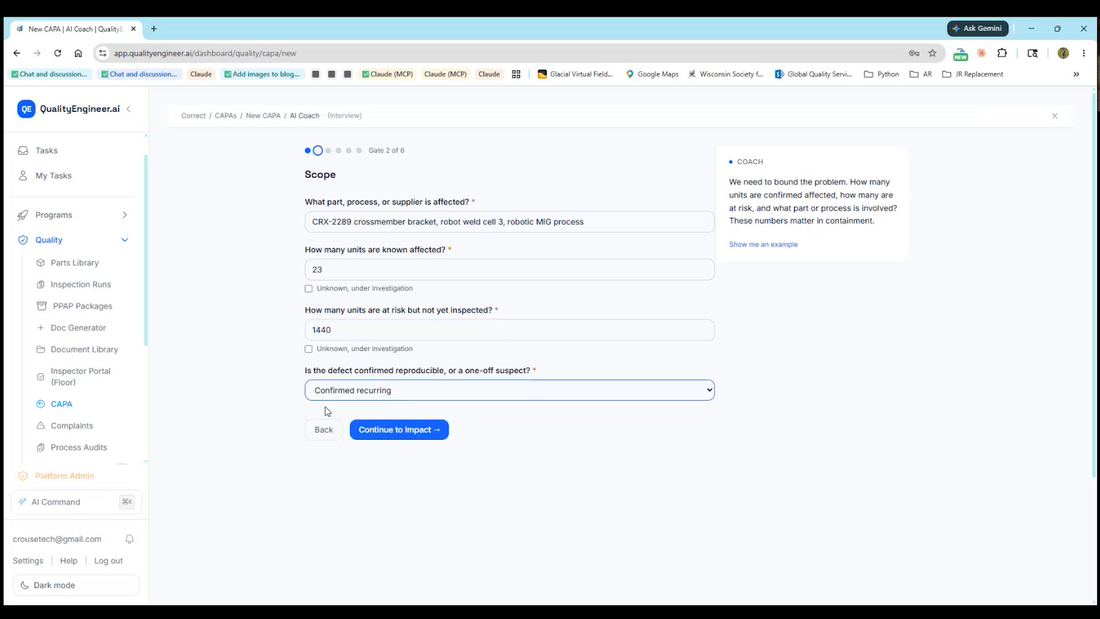
{"action": "left_click", "coordinate": [385, 424]}
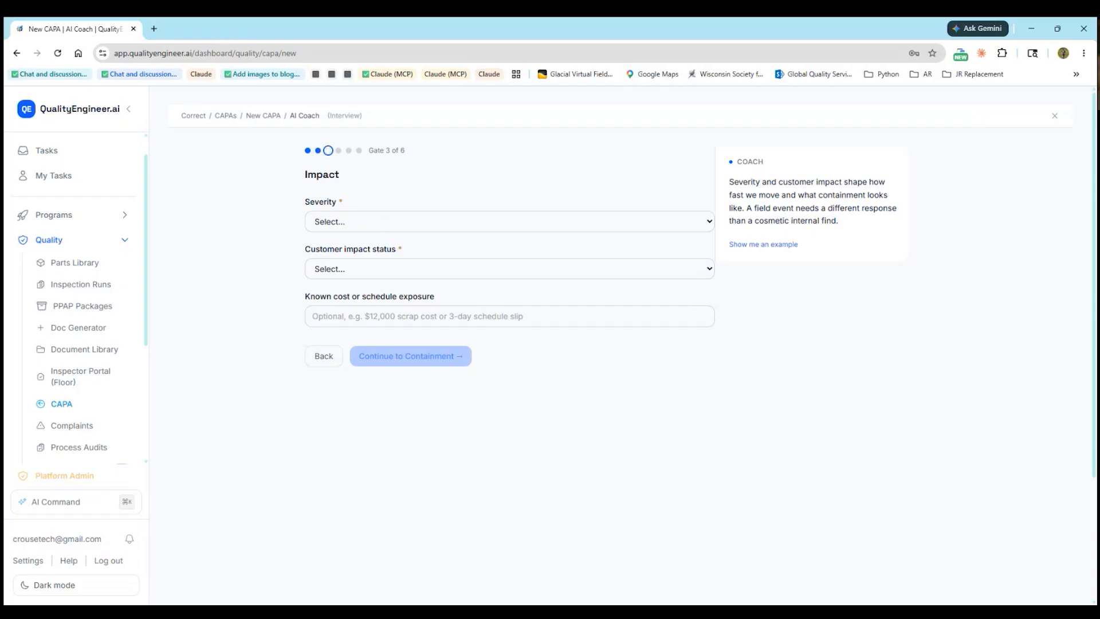
Set Functional failure severity, Customer PRR with SCAR received, and $38,000 estimated exposure
{"action": "left_click", "coordinate": [411, 221]}
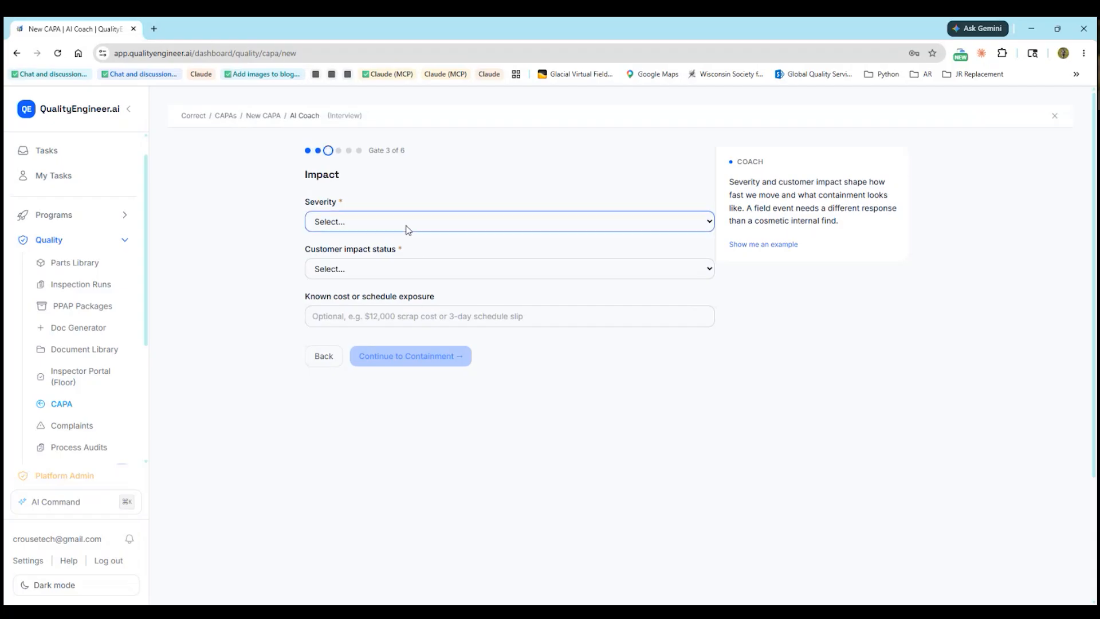
{"action": "left_click", "coordinate": [396, 265]}
{"action": "left_click", "coordinate": [374, 269]}
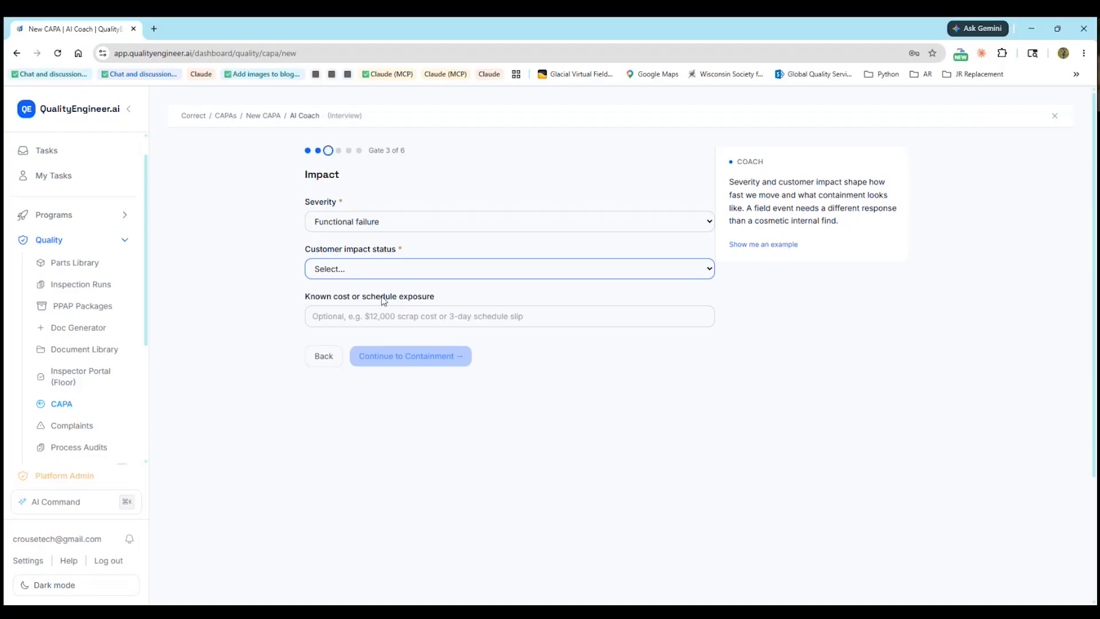
{"action": "left_click", "coordinate": [395, 334]}
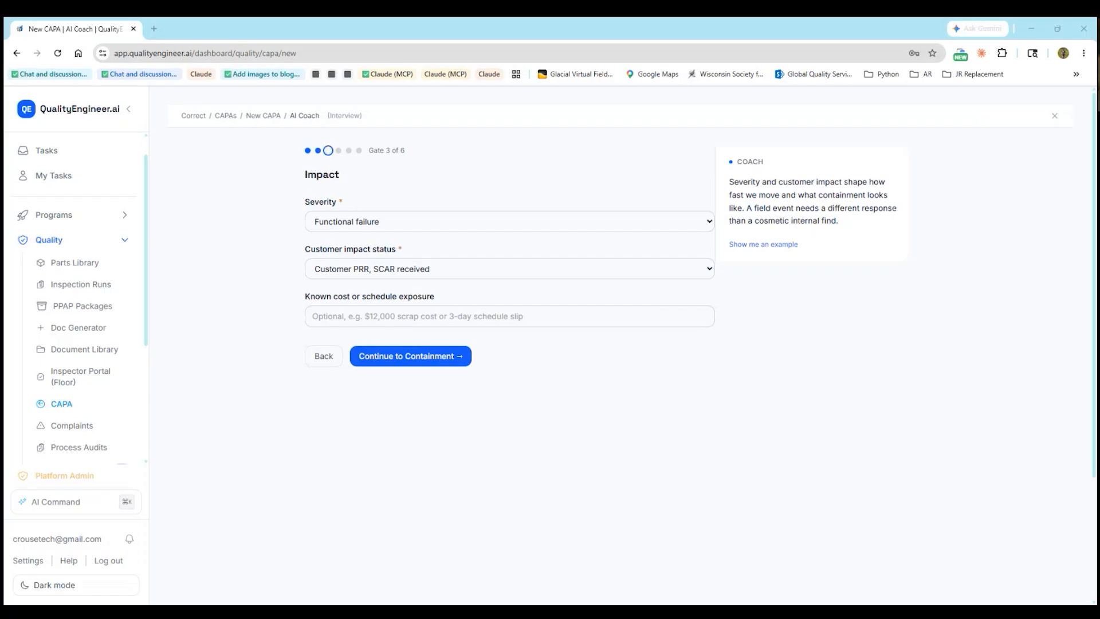
{"action": "left_click_drag", "start_coordinate": [509, 329], "coordinate": [495, 318]}
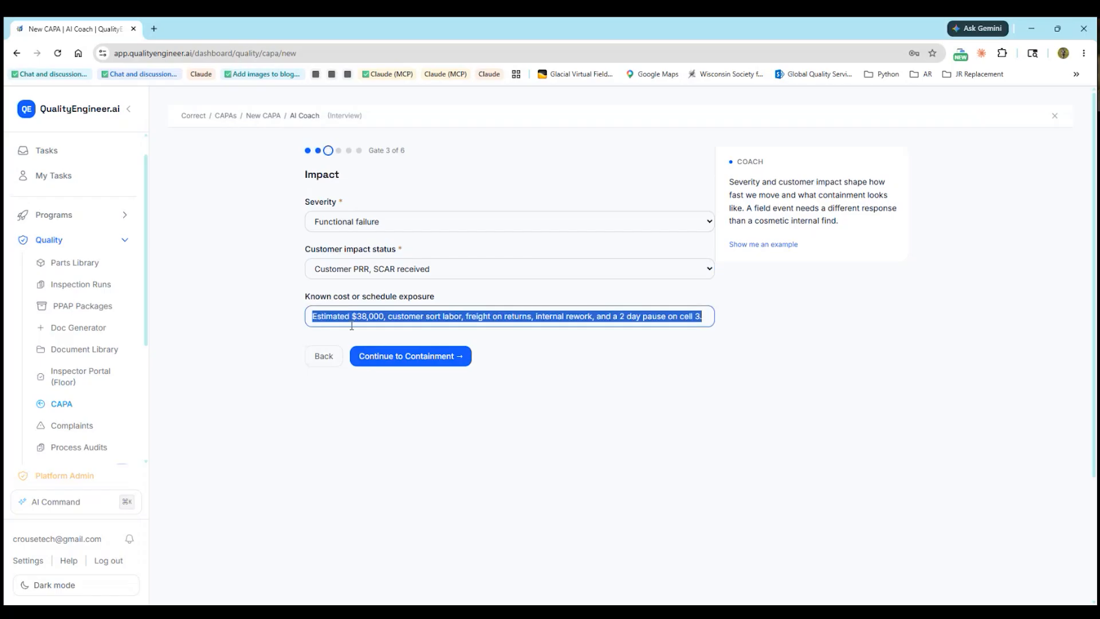
{"action": "left_click", "coordinate": [322, 319]}
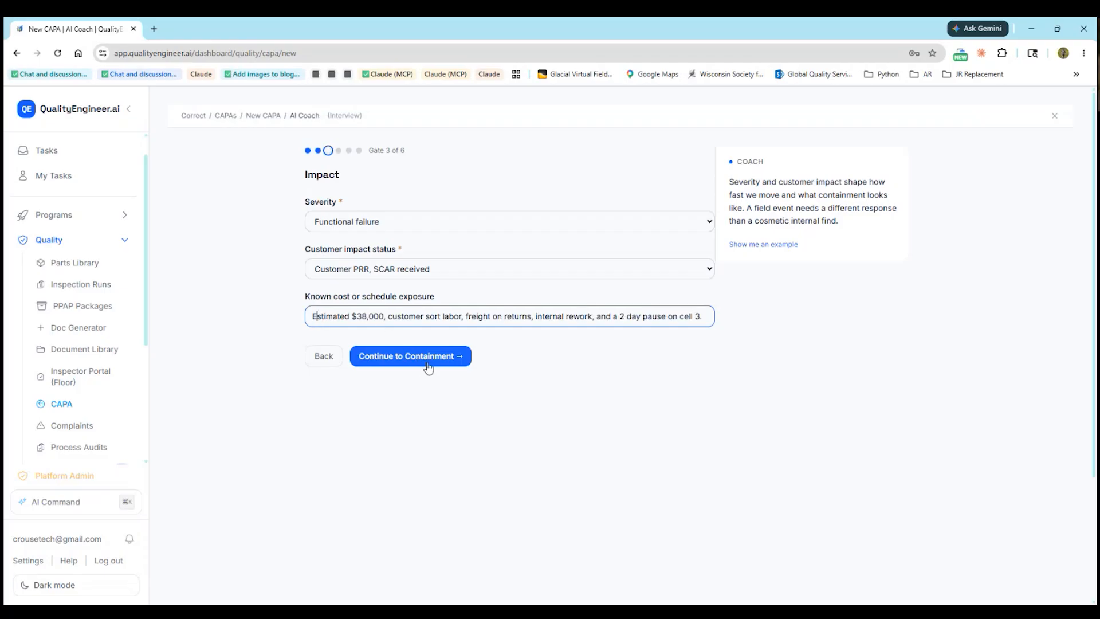
{"action": "left_click", "coordinate": [400, 357]}
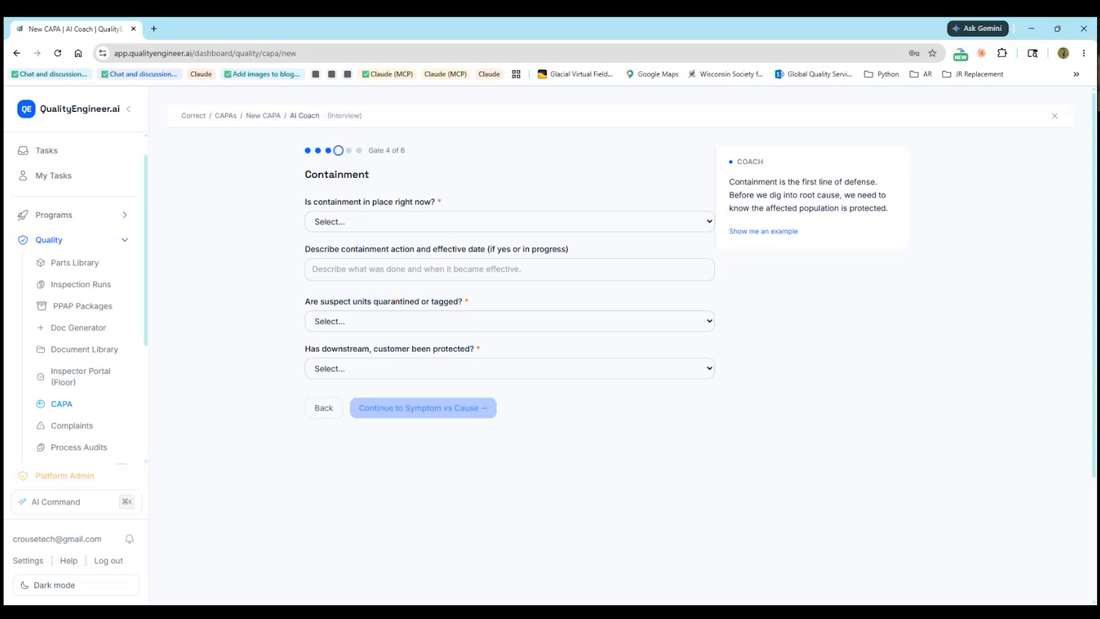
Answer Yes to containment with cell 3 idled and tagged, all suspect units quarantined, customer protected
{"action": "left_click", "coordinate": [387, 224]}
{"action": "left_click", "coordinate": [357, 250]}
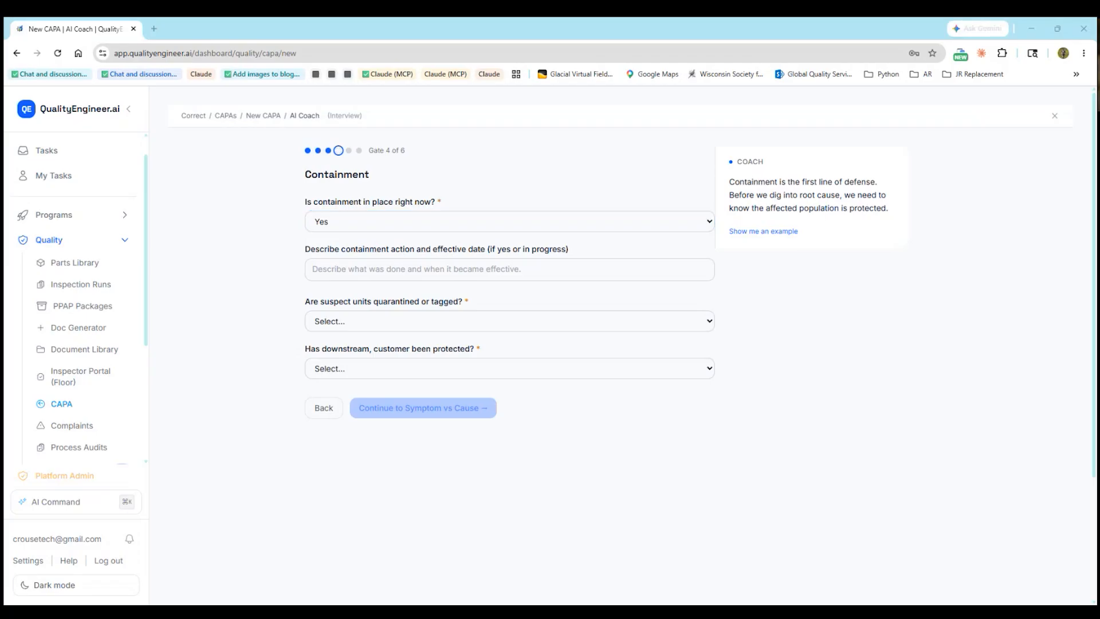
{"action": "left_click_drag", "start_coordinate": [316, 313], "coordinate": [411, 273]}
{"action": "left_click", "coordinate": [340, 280]}
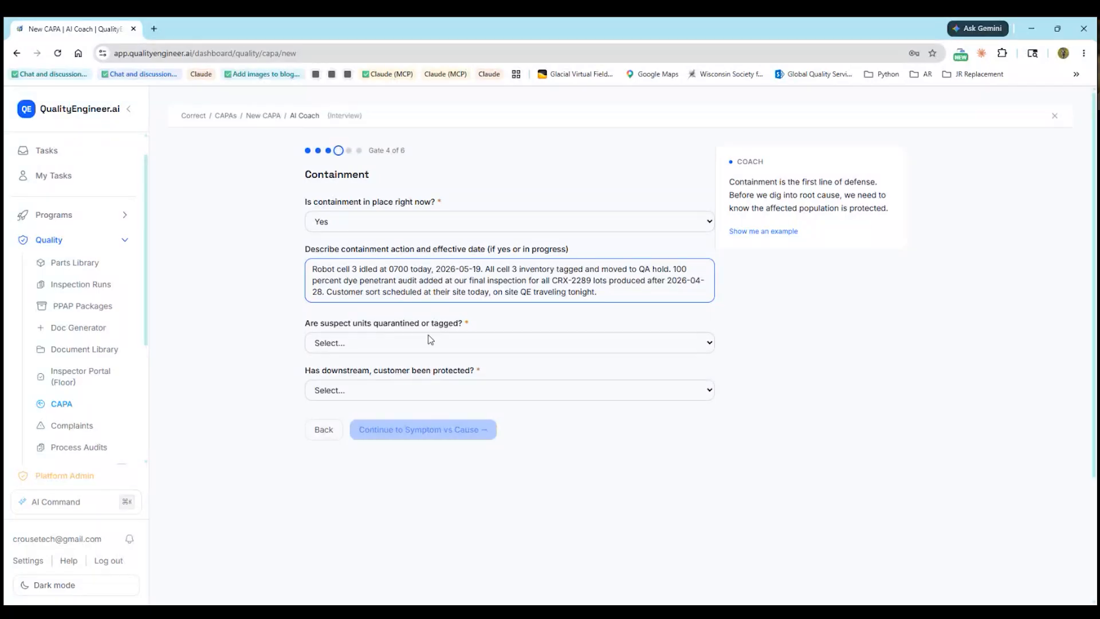
{"action": "left_click", "coordinate": [386, 344]}
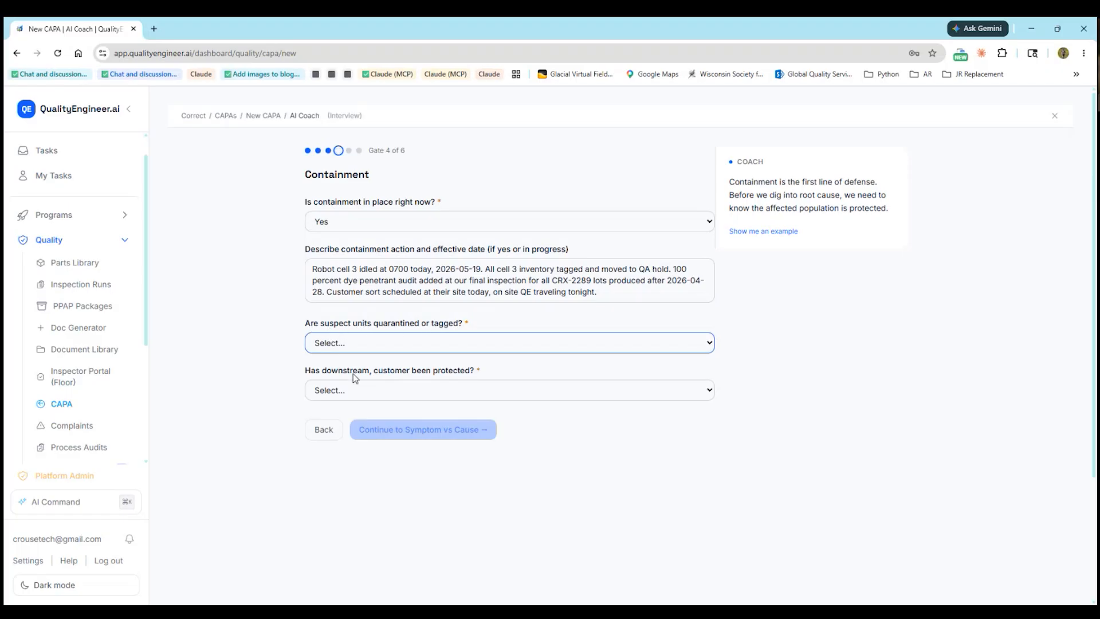
{"action": "key", "text": "Down"}
{"action": "key", "text": "Tab"}
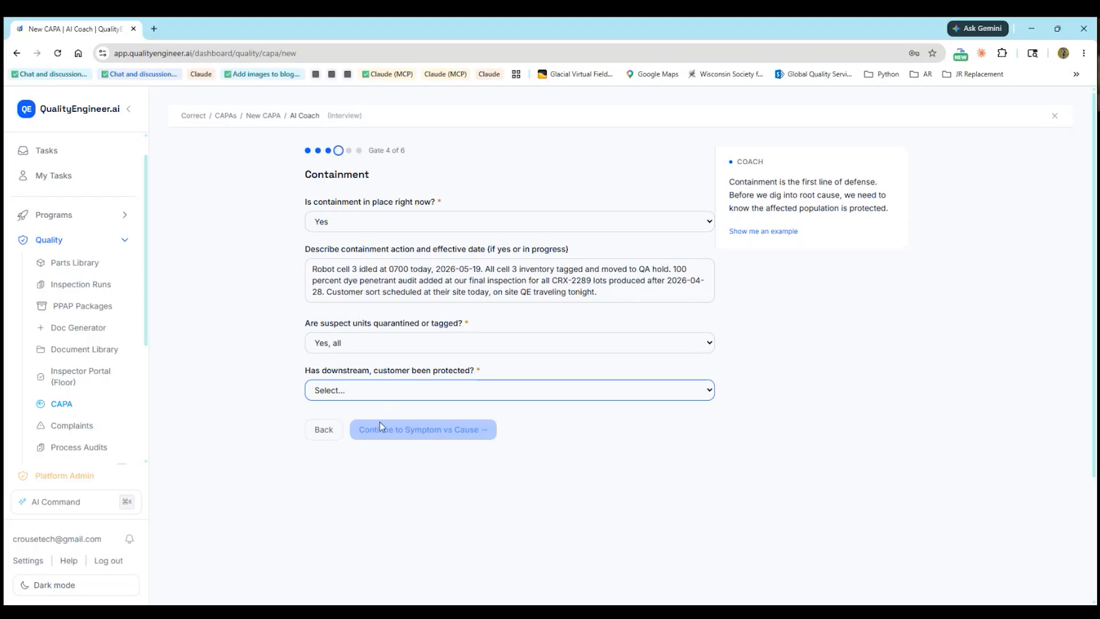
{"action": "key", "text": "Down"}
{"action": "left_click", "coordinate": [403, 431]}
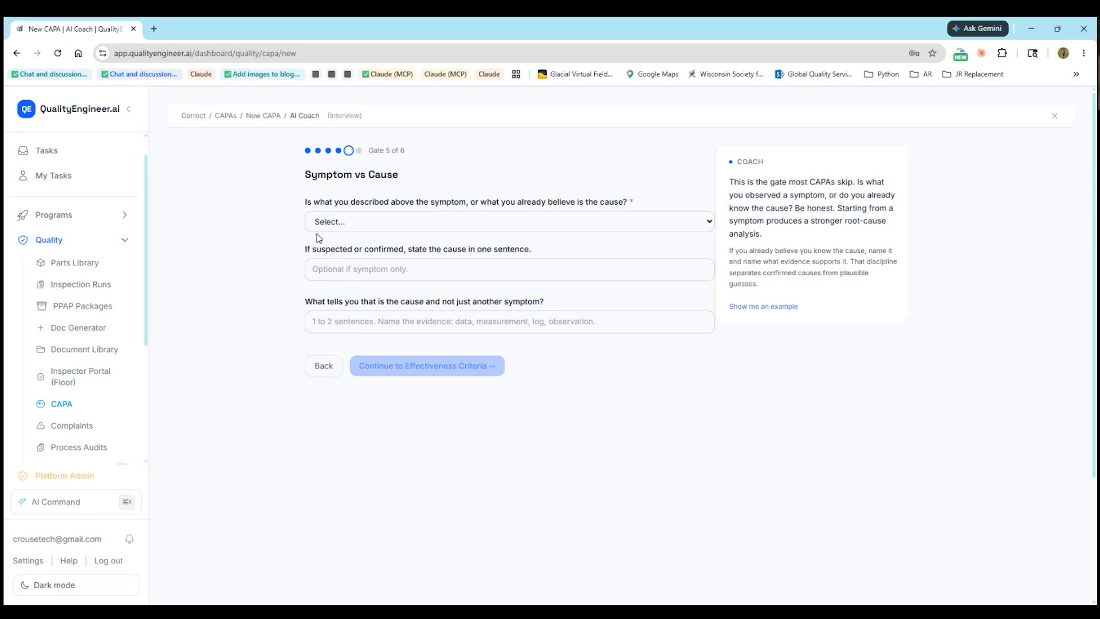
Record a suspected cause: drifting shielding gas flow on weld cell 3
{"action": "left_click", "coordinate": [468, 220]}
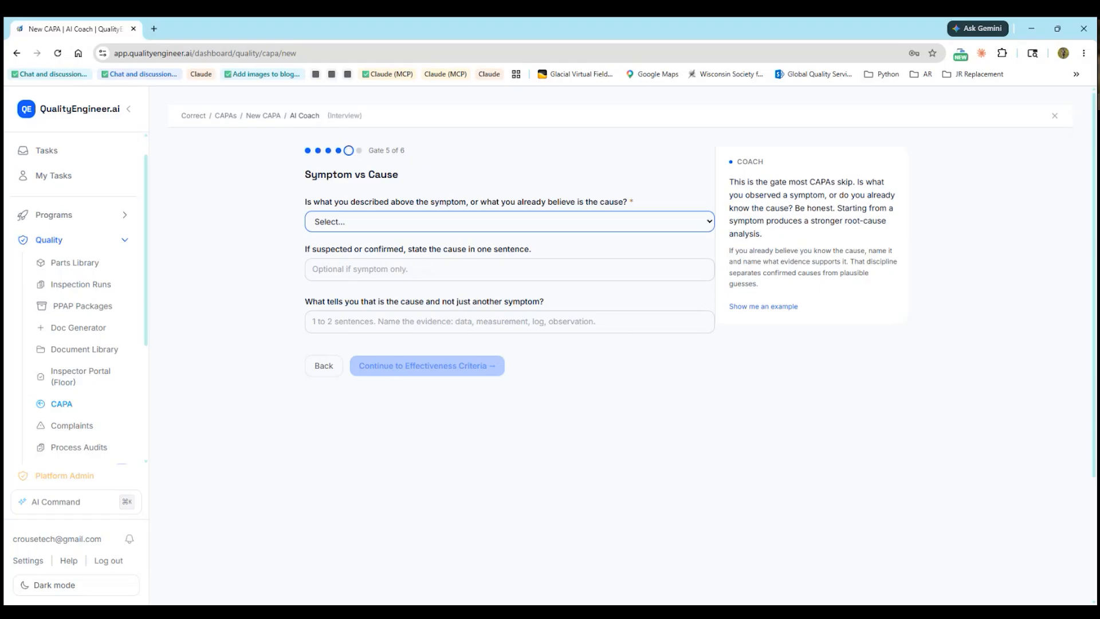
{"action": "left_click", "coordinate": [408, 271]}
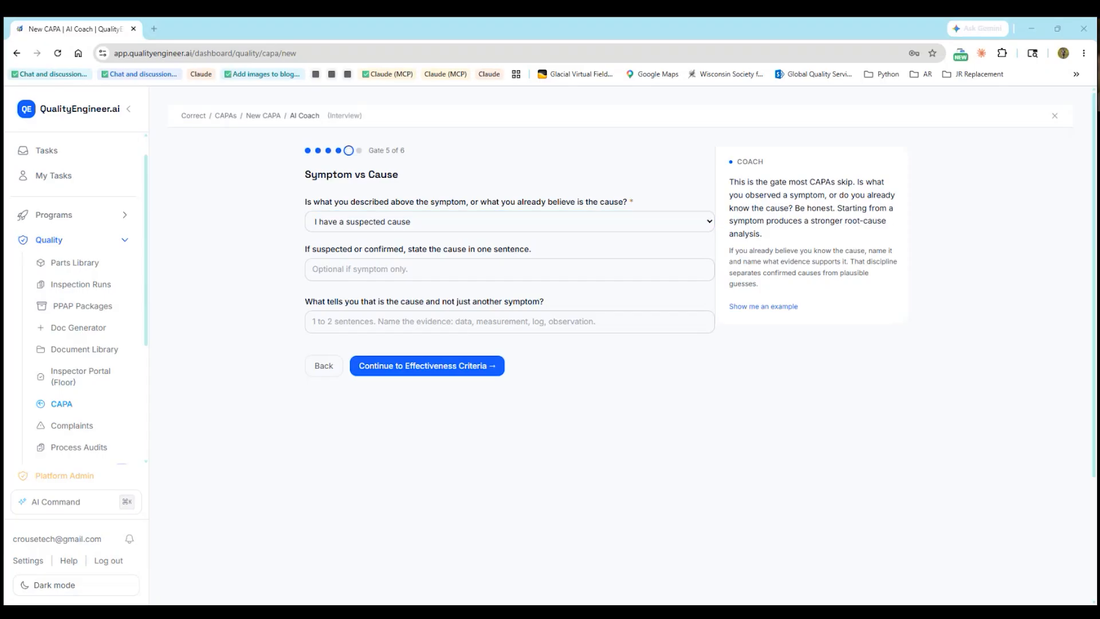
{"action": "left_click_drag", "start_coordinate": [337, 339], "coordinate": [366, 274]}
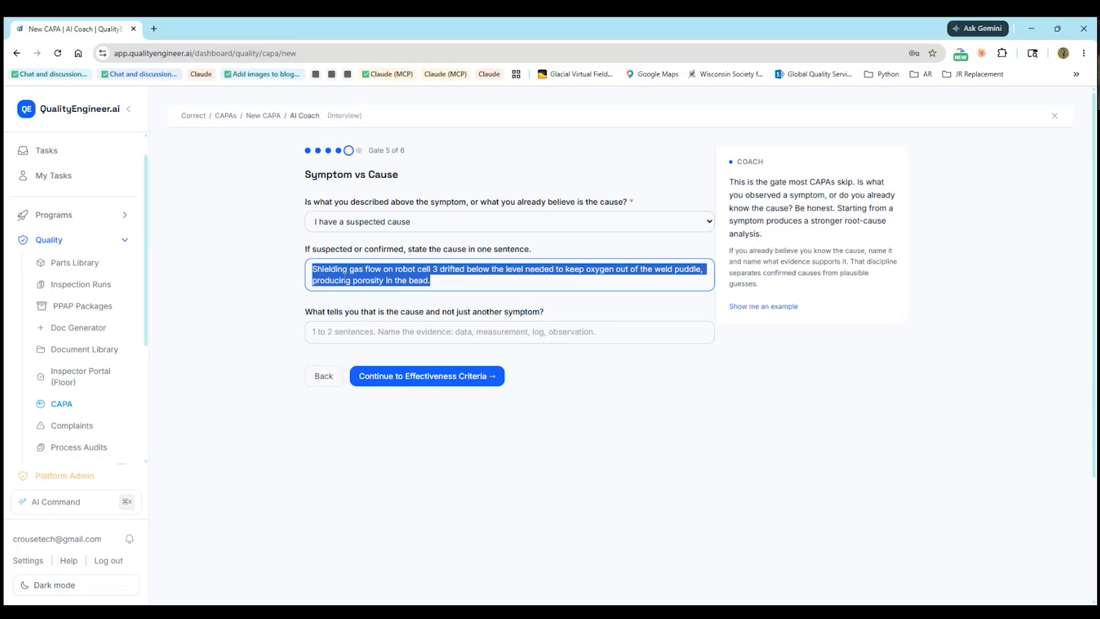
{"action": "left_click", "coordinate": [321, 271]}
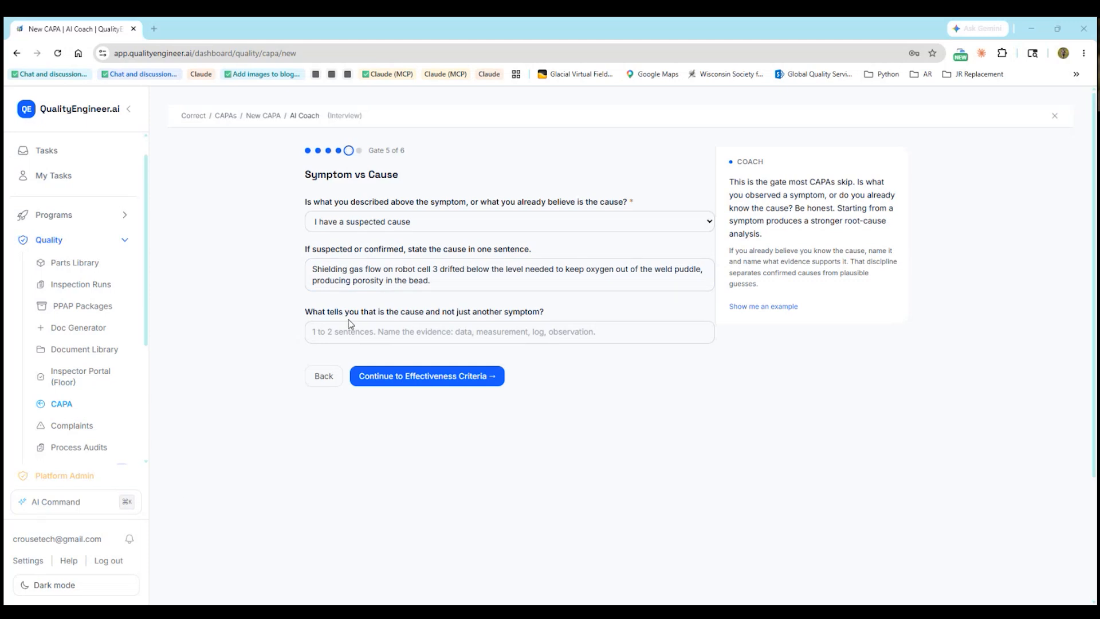
Add the gas flow trend-logger evidence and continue to Effectiveness Criteria
{"action": "left_click_drag", "start_coordinate": [322, 312], "coordinate": [330, 312]}
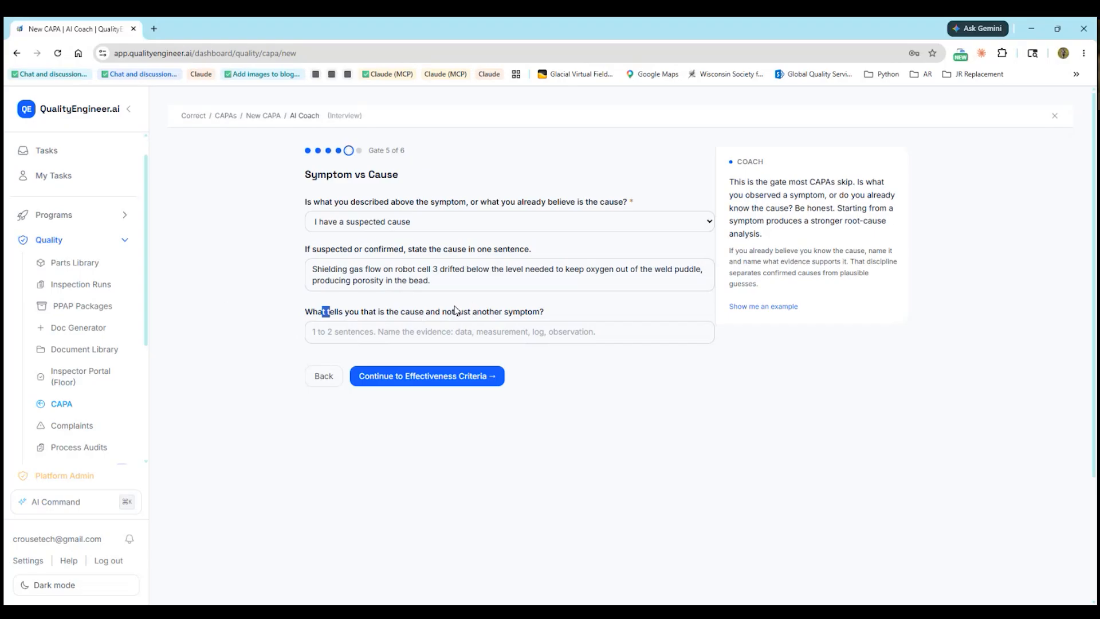
{"action": "left_click_drag", "start_coordinate": [457, 311], "coordinate": [476, 338]}
{"action": "left_click", "coordinate": [352, 336]}
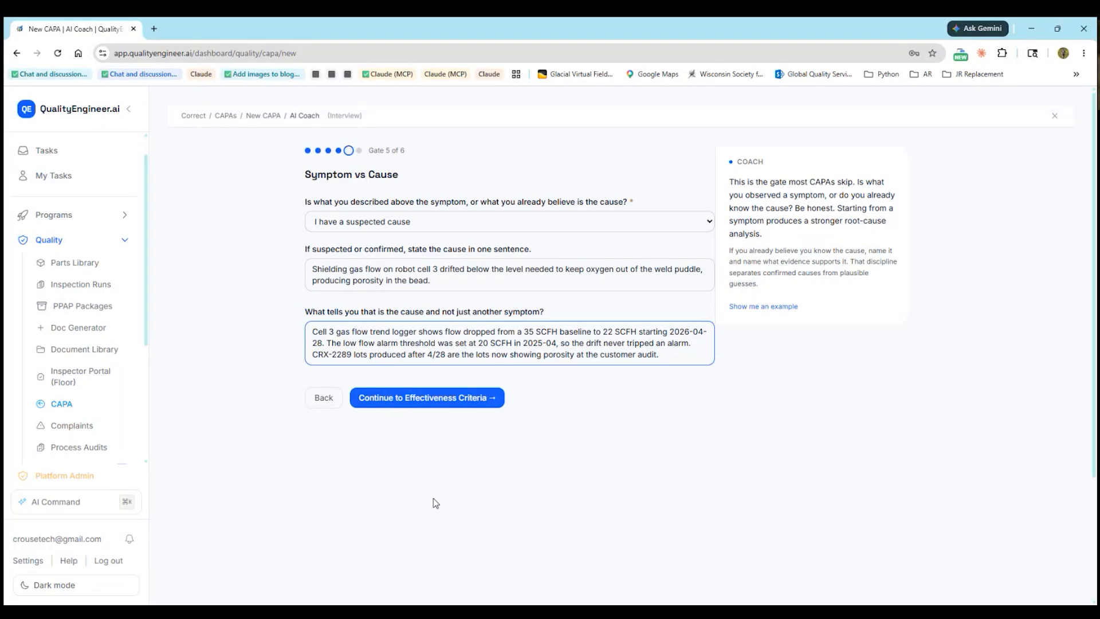
{"action": "left_click", "coordinate": [417, 410]}
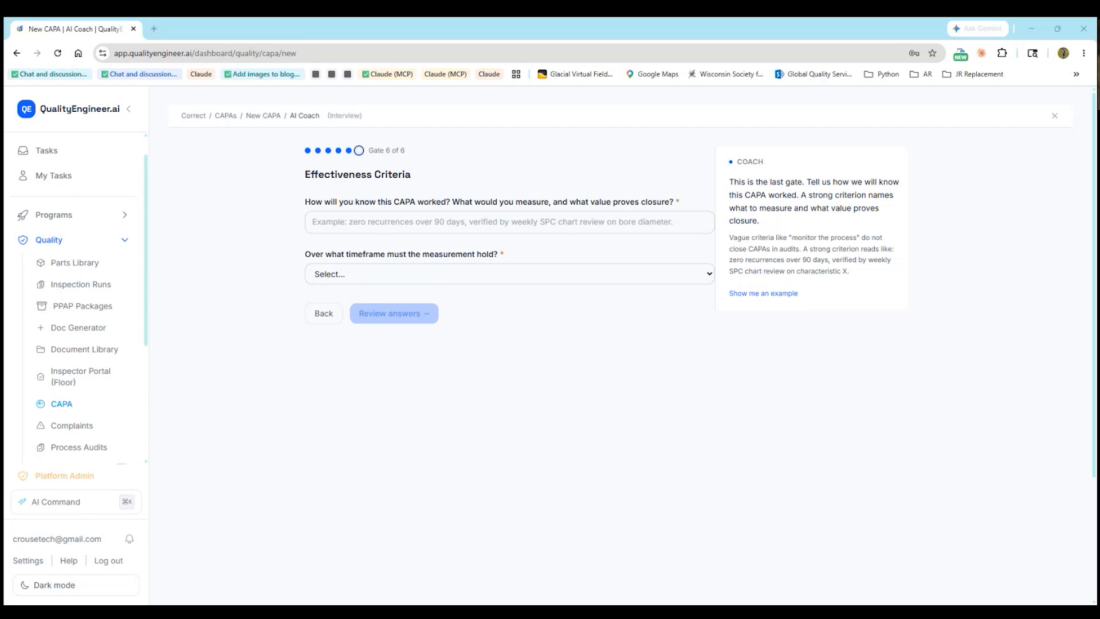
Set zero CRX-2289 porosity findings over 90 days as the closure criterion and review answers
{"action": "left_click_drag", "start_coordinate": [298, 308], "coordinate": [337, 222]}
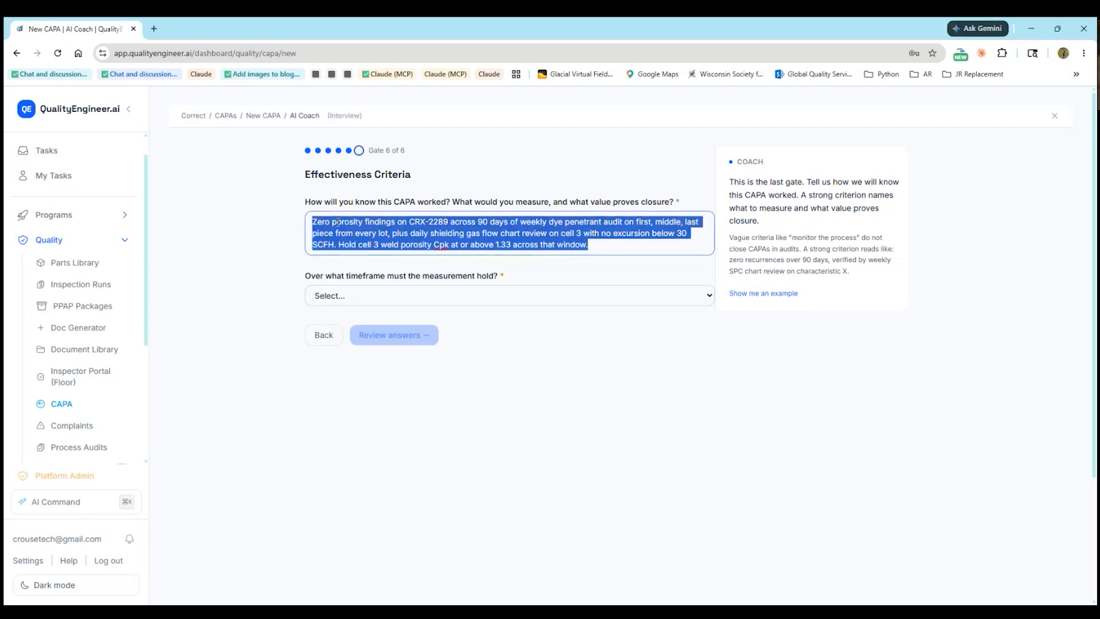
{"action": "left_click", "coordinate": [330, 244]}
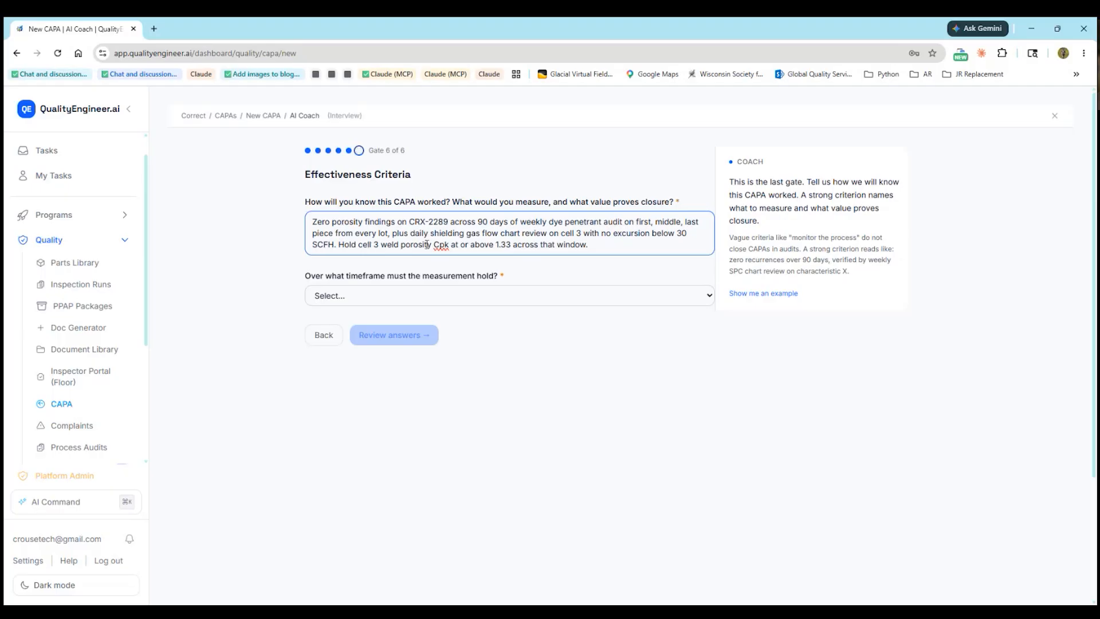
{"action": "left_click", "coordinate": [384, 296]}
{"action": "left_click", "coordinate": [383, 364]}
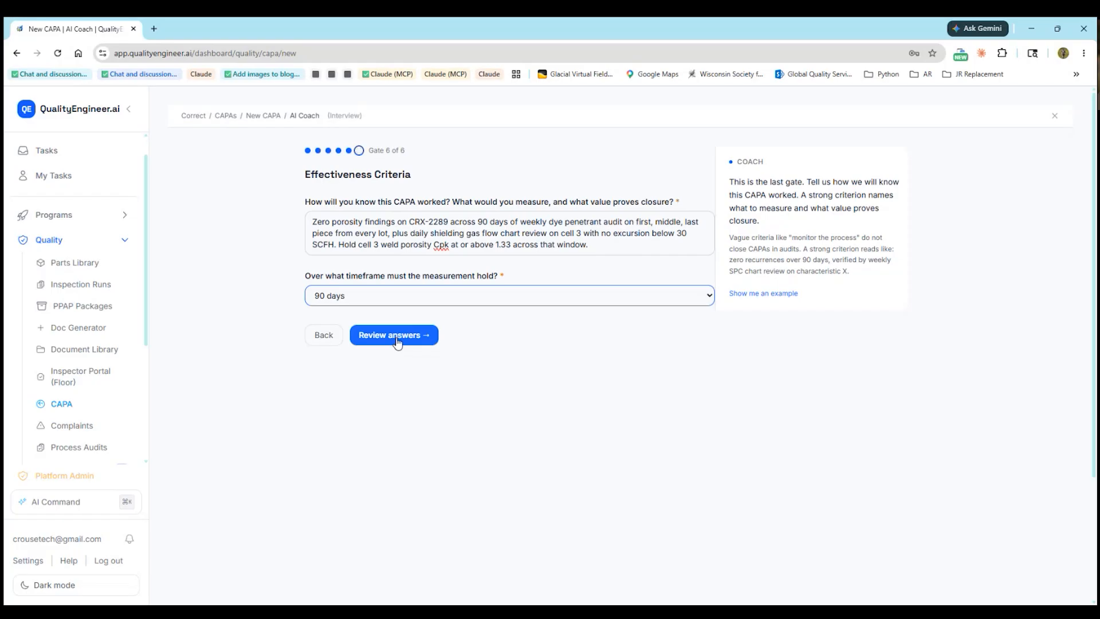
{"action": "left_click", "coordinate": [397, 342]}
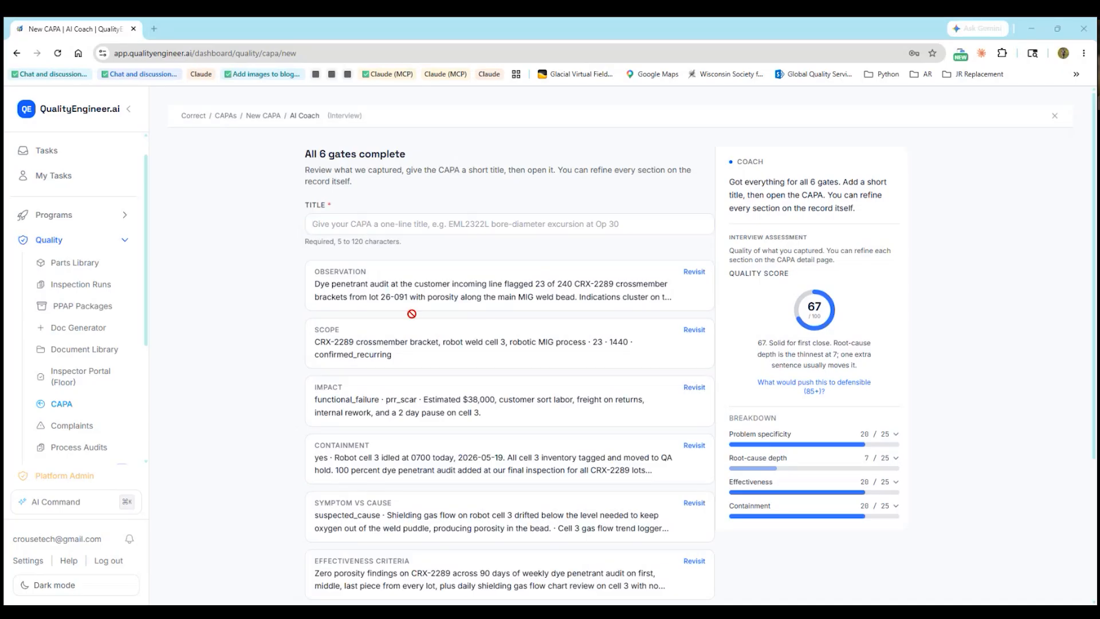
Title the CAPA 'Porosity in robotic MIG weld on crossmember bracket CRX-2289, shielding gas drift on cell 3'
{"action": "left_click_drag", "start_coordinate": [411, 313], "coordinate": [424, 226]}
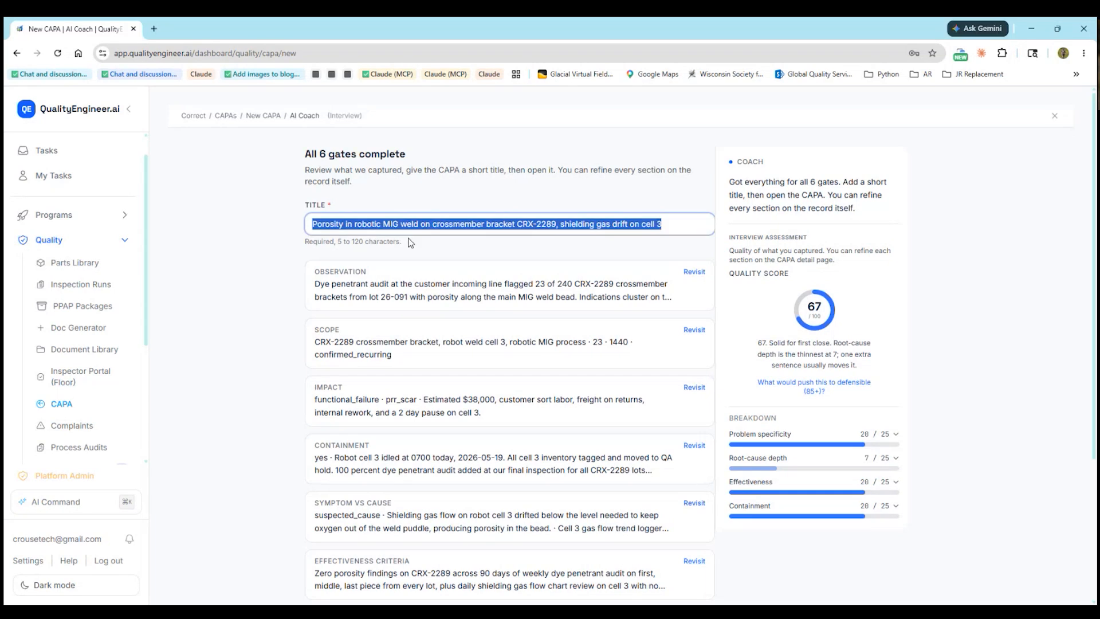
{"action": "left_click", "coordinate": [410, 243]}
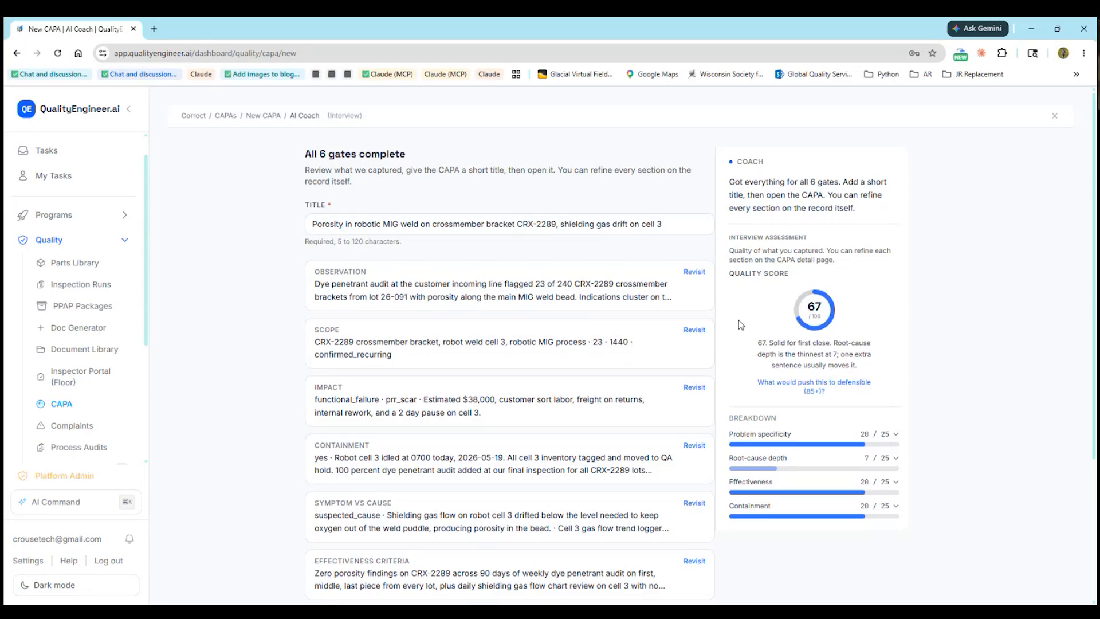
{"action": "scroll", "coordinate": [739, 325], "scroll_direction": "down", "scroll_amount": 2}
{"action": "scroll", "coordinate": [739, 324], "scroll_direction": "down", "scroll_amount": 1}
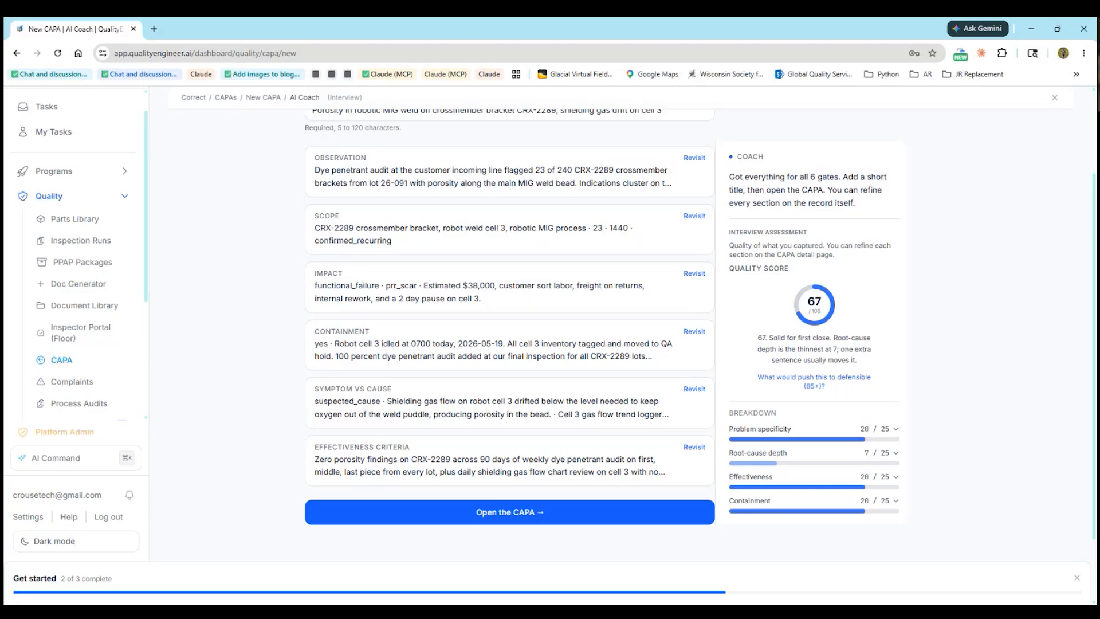
Create record CAPA-0001 and review its problem specificity tip and coaching
{"action": "left_click", "coordinate": [495, 510]}
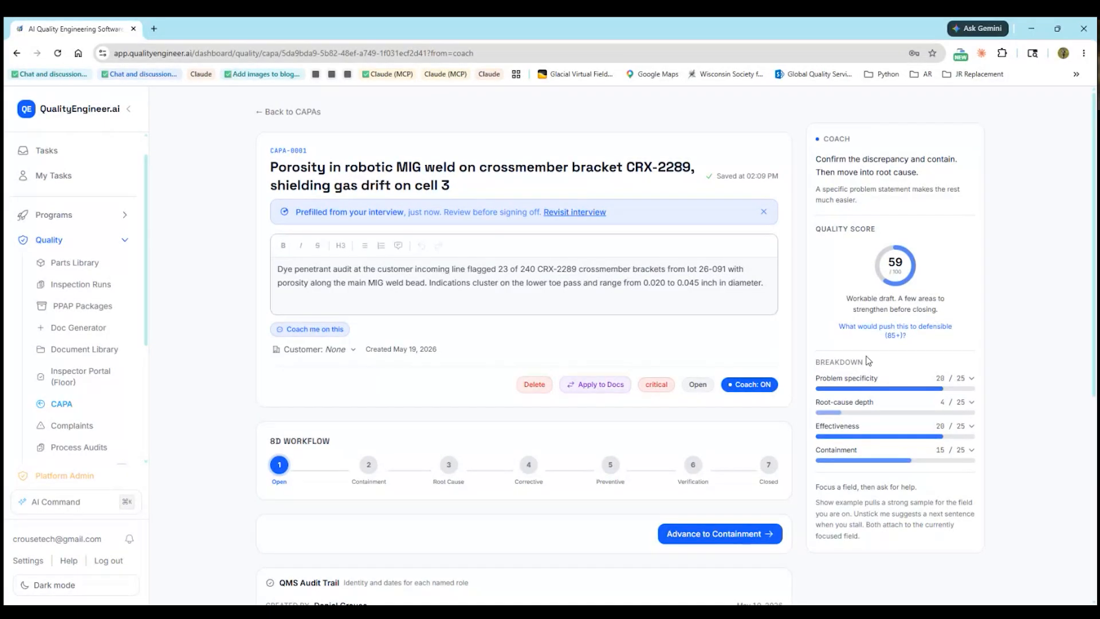
{"action": "left_click", "coordinate": [972, 380]}
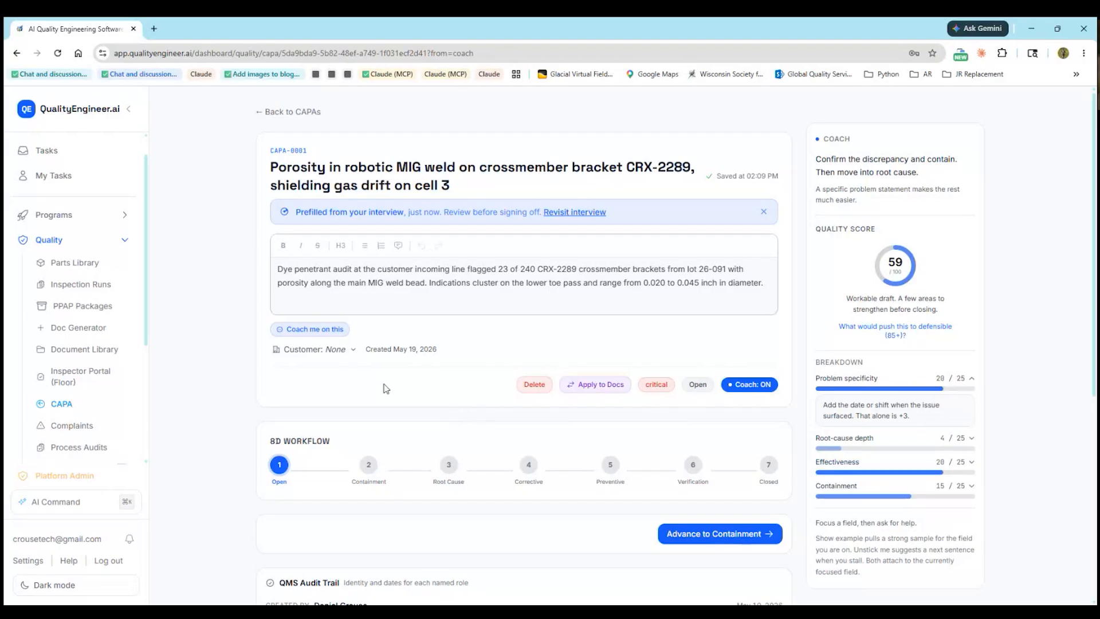
{"action": "left_click", "coordinate": [314, 331]}
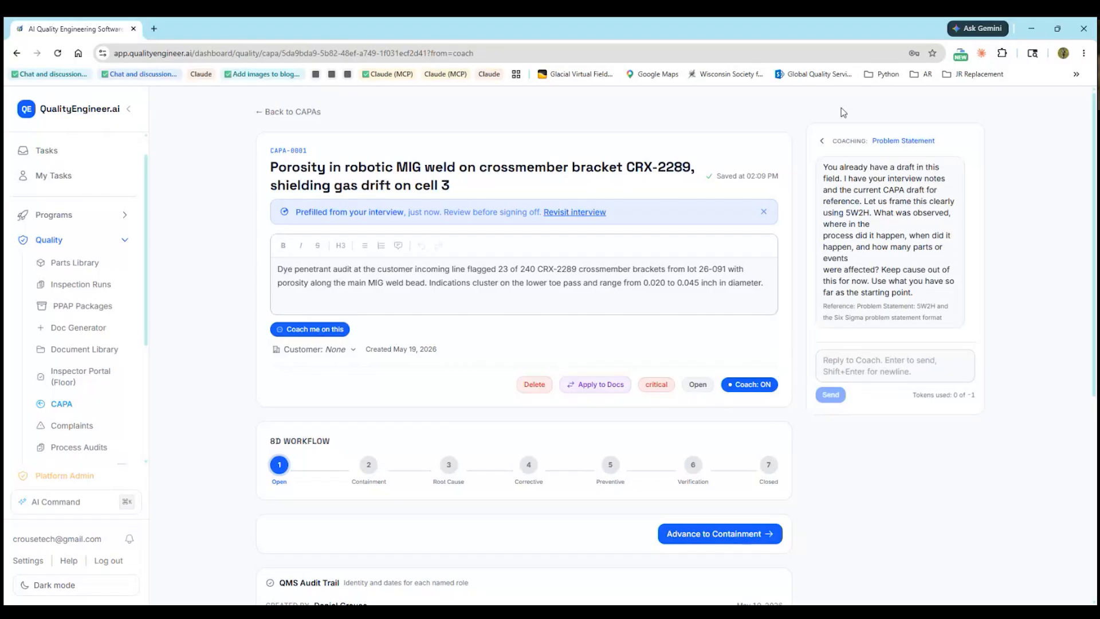
{"action": "left_click", "coordinate": [822, 141]}
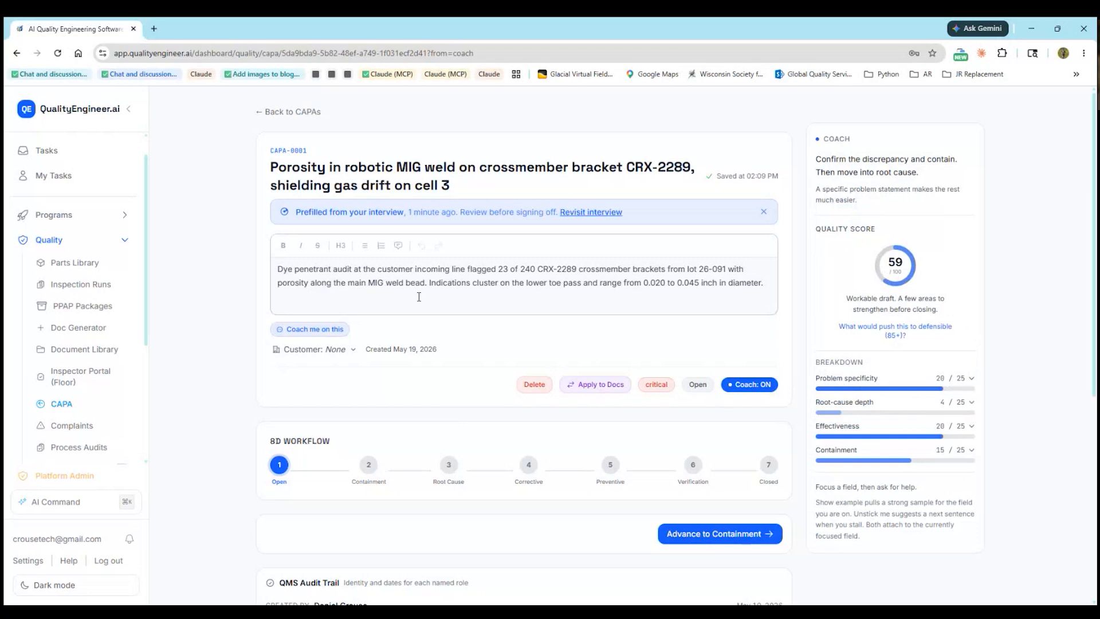
{"action": "left_click", "coordinate": [972, 380]}
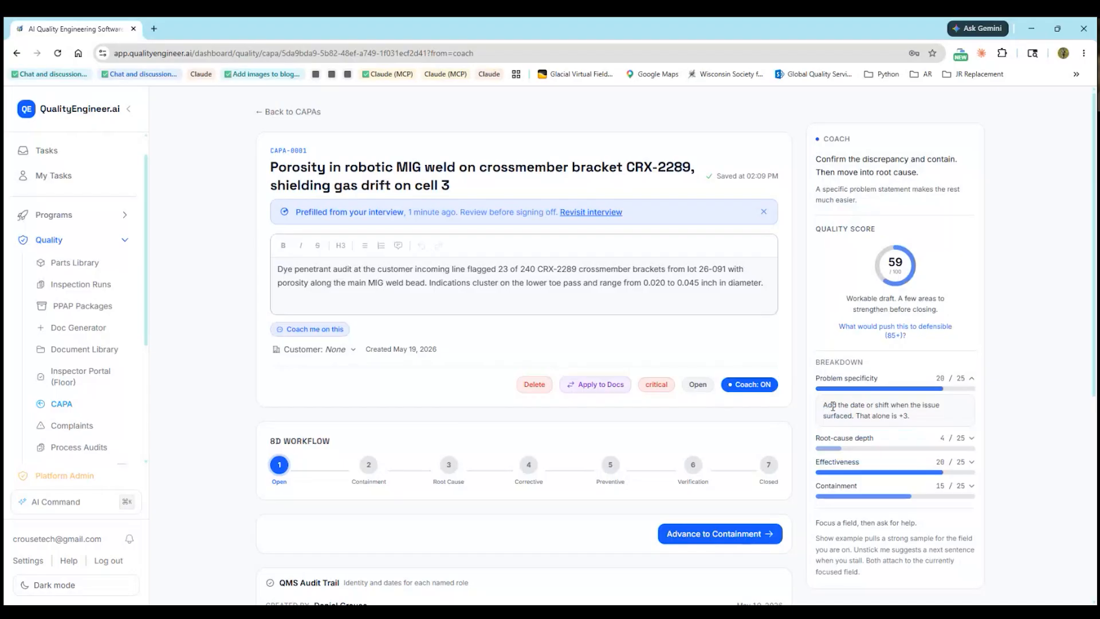
Append 'Inspected and found on the 18th of May. Produced on site May 12, 2026, First Shift.' to the problem statement
{"action": "left_click", "coordinate": [765, 286]}
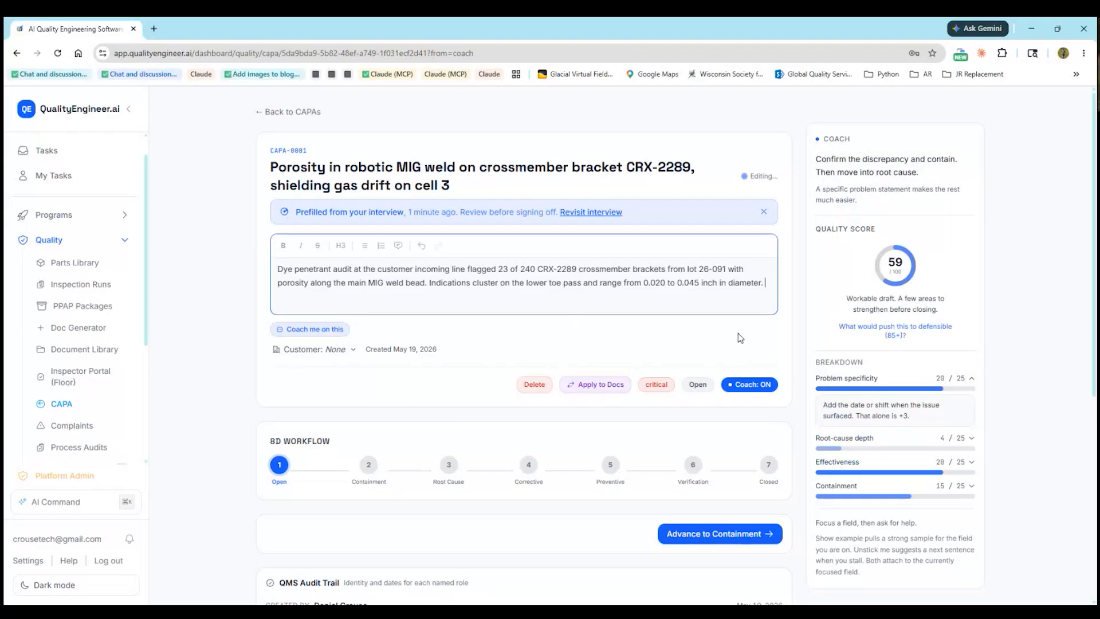
{"action": "type", "text": "Inspecty"}
{"action": "key", "text": "BackSpace"}
{"action": "type", "text": "ed and found on the 18th of ma"}
{"action": "key", "text": "BackSpace"}
{"action": "key", "text": "BackSpace"}
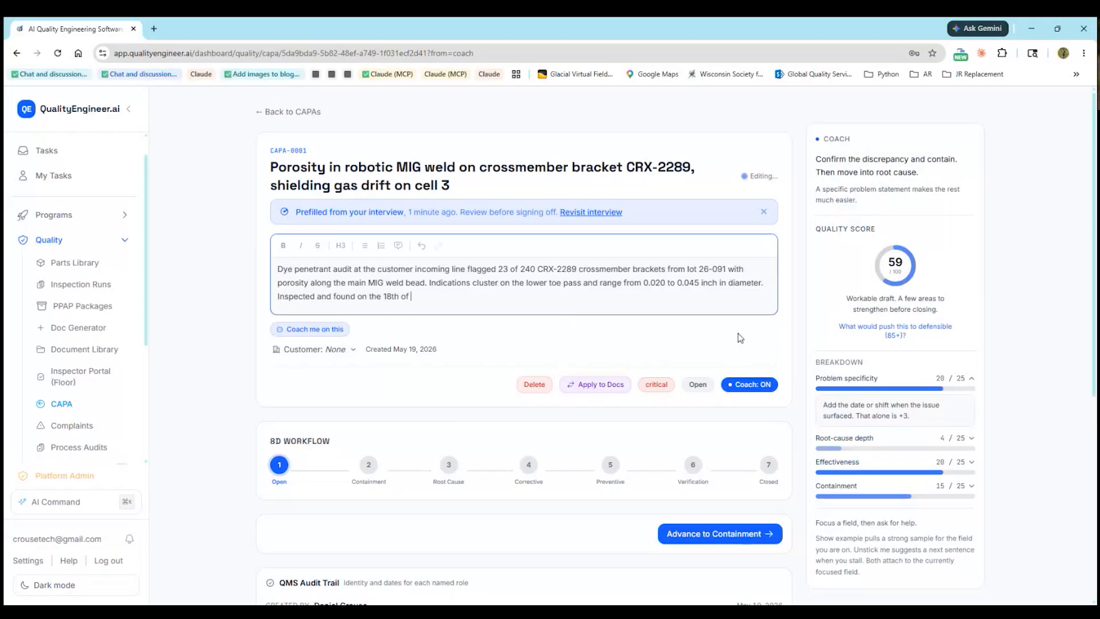
{"action": "type", "text": "May"}
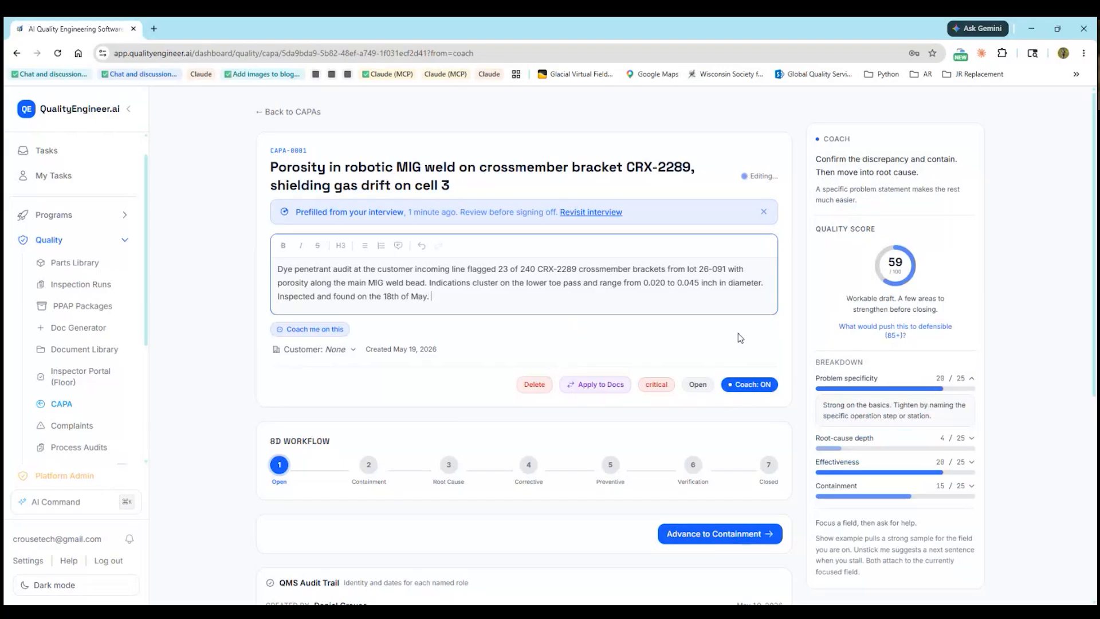
{"action": "type", "text": ". Produced on site"}
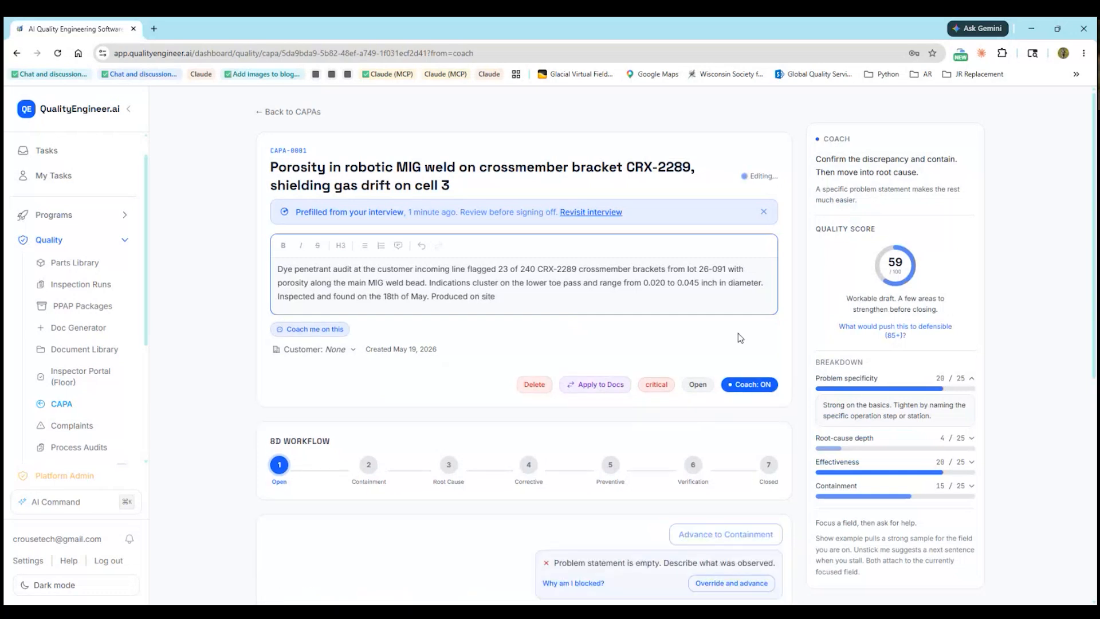
{"action": "type", "text": " May 12, "}
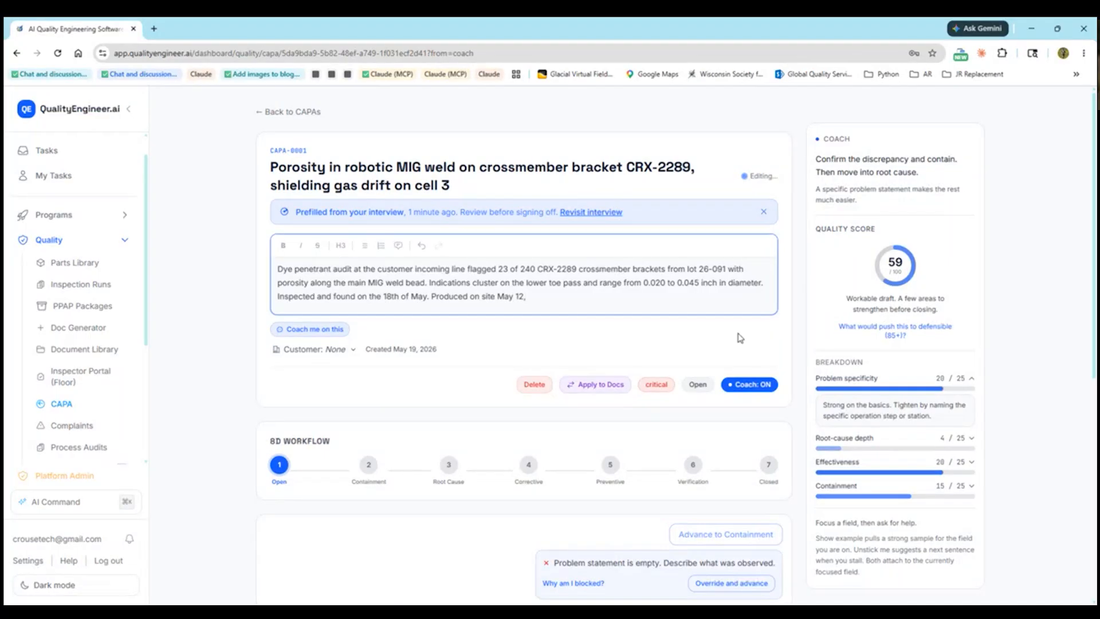
{"action": "type", "text": "2026"}
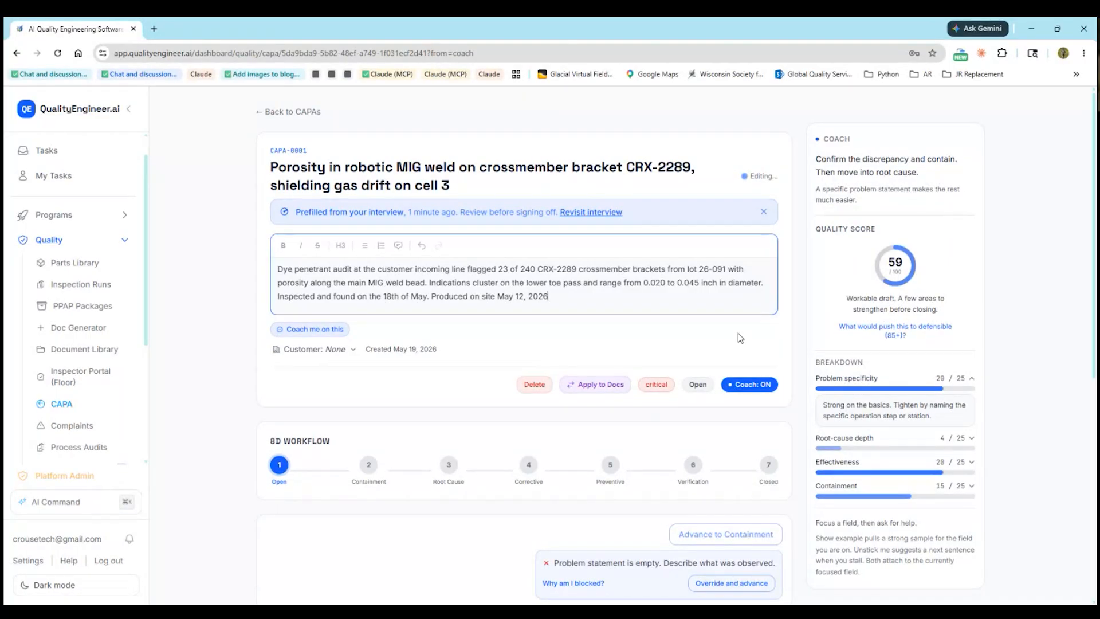
{"action": "type", "text": ", Fisr"}
{"action": "type", "text": "t"}
{"action": "key", "text": "BackSpace"}
{"action": "key", "text": "BackSpace"}
{"action": "key", "text": "BackSpace"}
{"action": "type", "text": "rst Shift."}
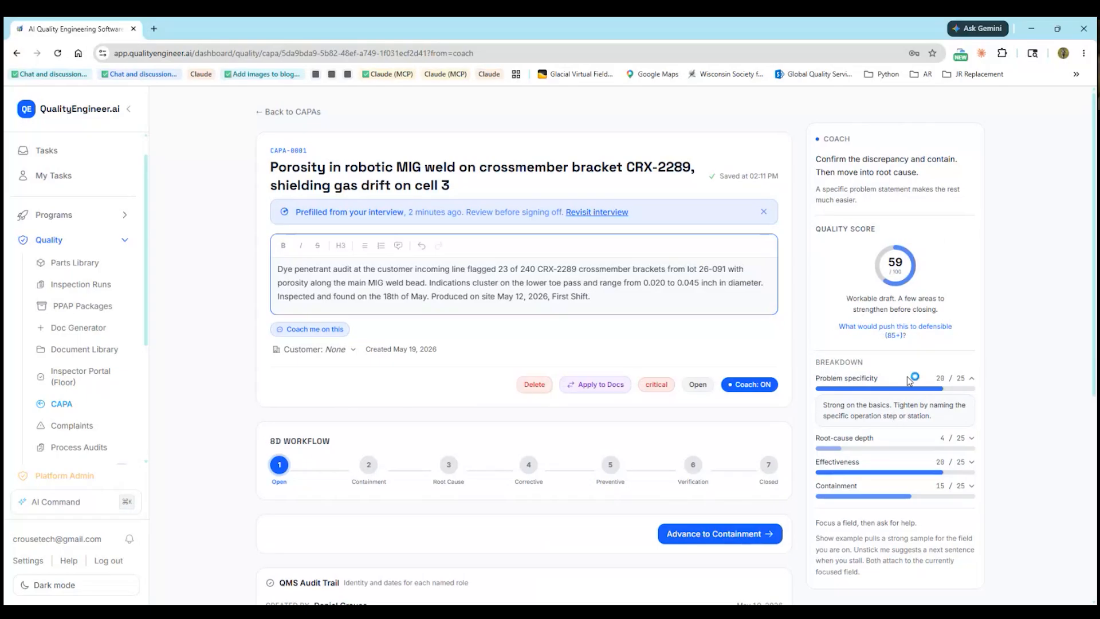
{"action": "scroll", "coordinate": [901, 364], "scroll_direction": "down", "scroll_amount": 2}
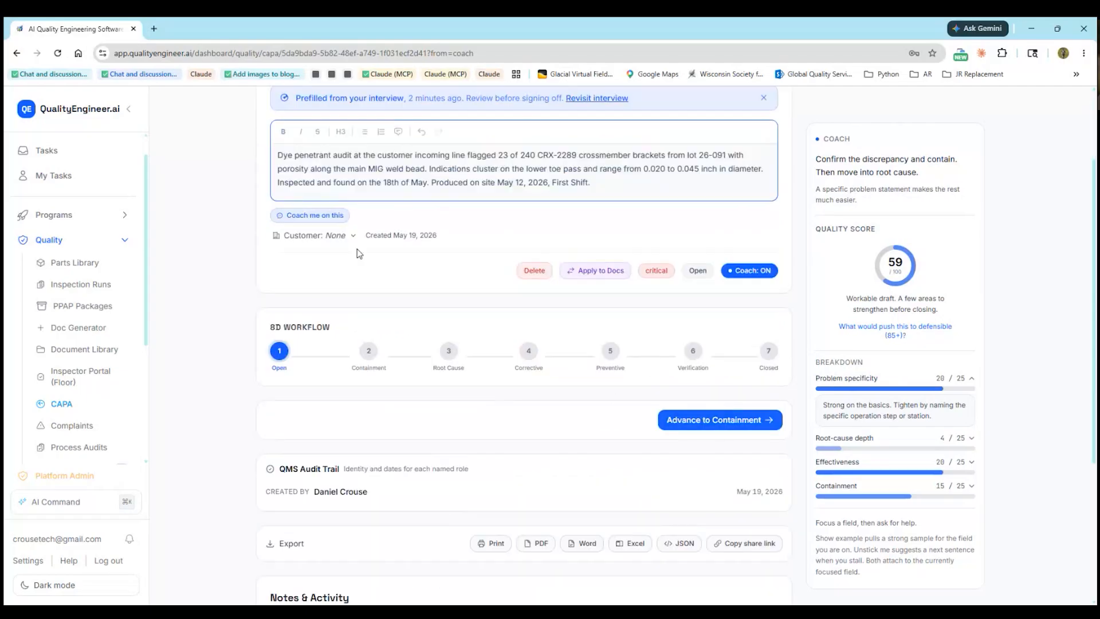
Advance CAPA-0001 to Containment and highlight the missing-details note in its containment draft
{"action": "left_click", "coordinate": [714, 419]}
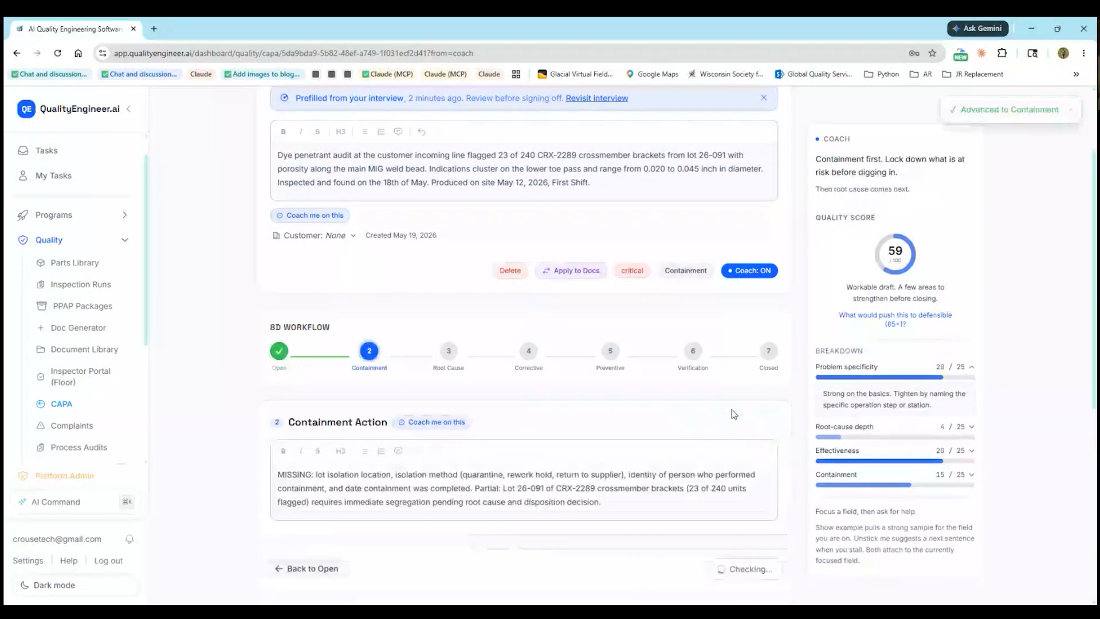
{"action": "scroll", "coordinate": [730, 412], "scroll_direction": "down", "scroll_amount": 1}
{"action": "scroll", "coordinate": [634, 405], "scroll_direction": "down", "scroll_amount": 2}
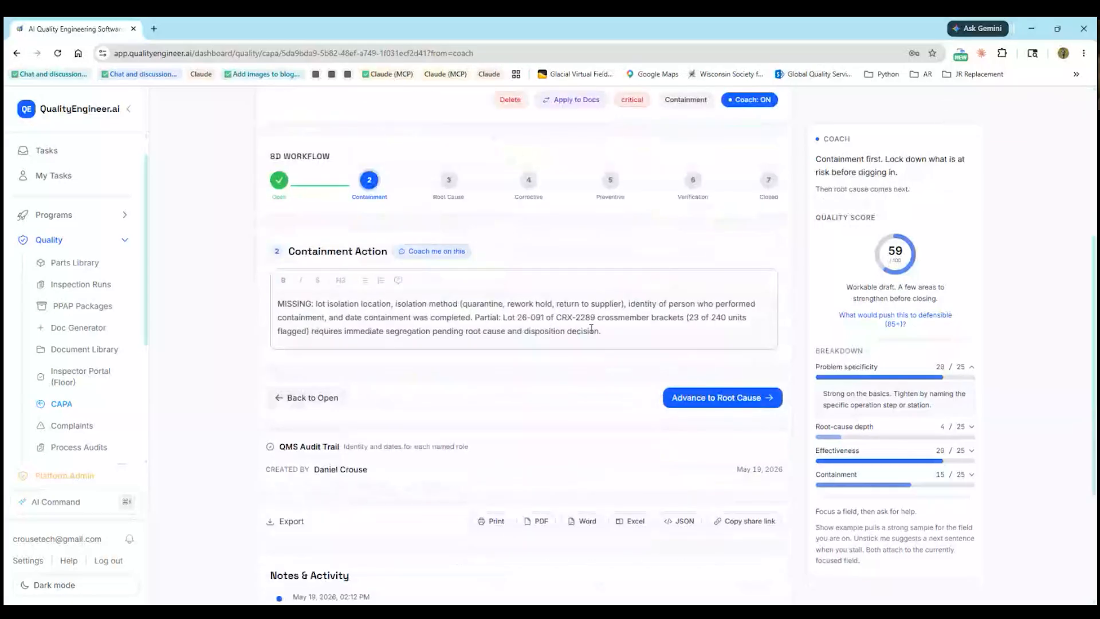
{"action": "left_click_drag", "start_coordinate": [279, 306], "coordinate": [675, 305]}
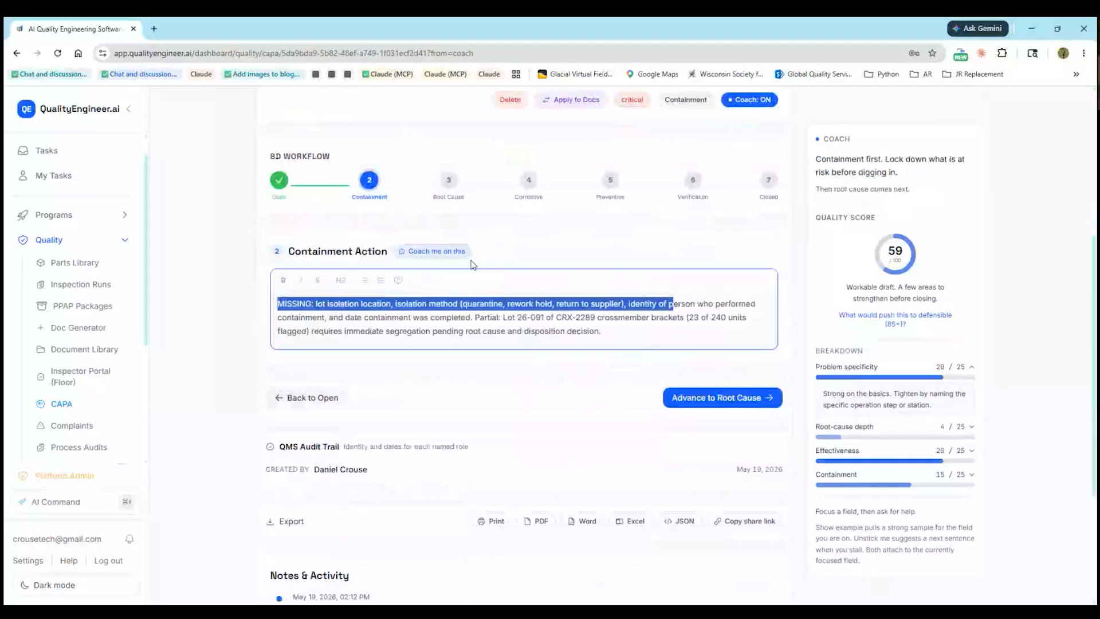
Ask the coach what information is still needed for an effective containment
{"action": "left_click", "coordinate": [433, 254]}
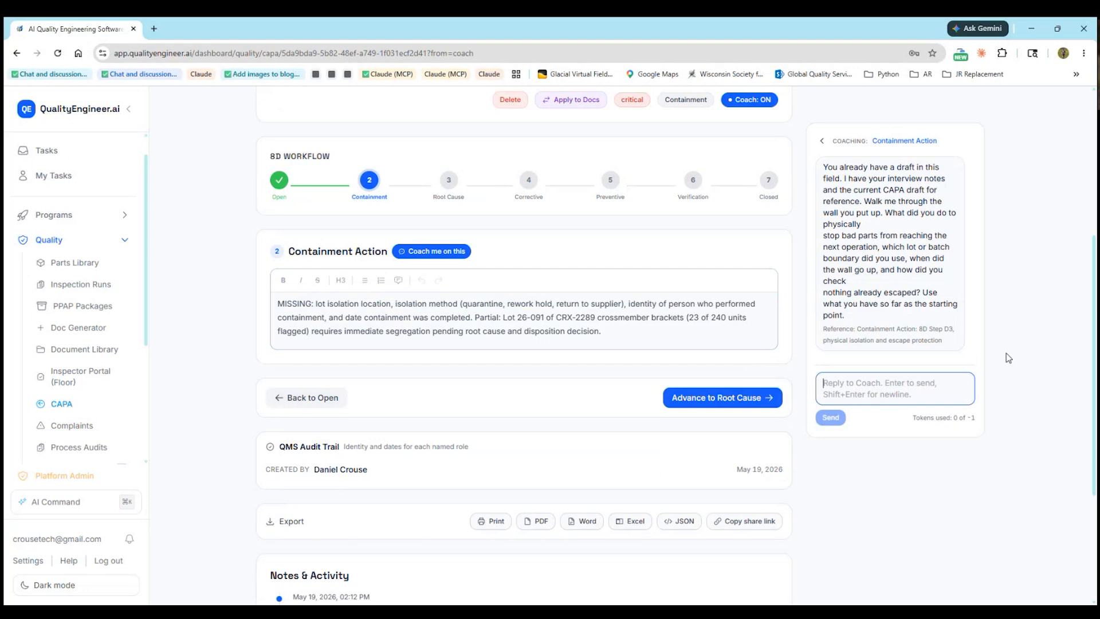
{"action": "type", "text": "Wh"}
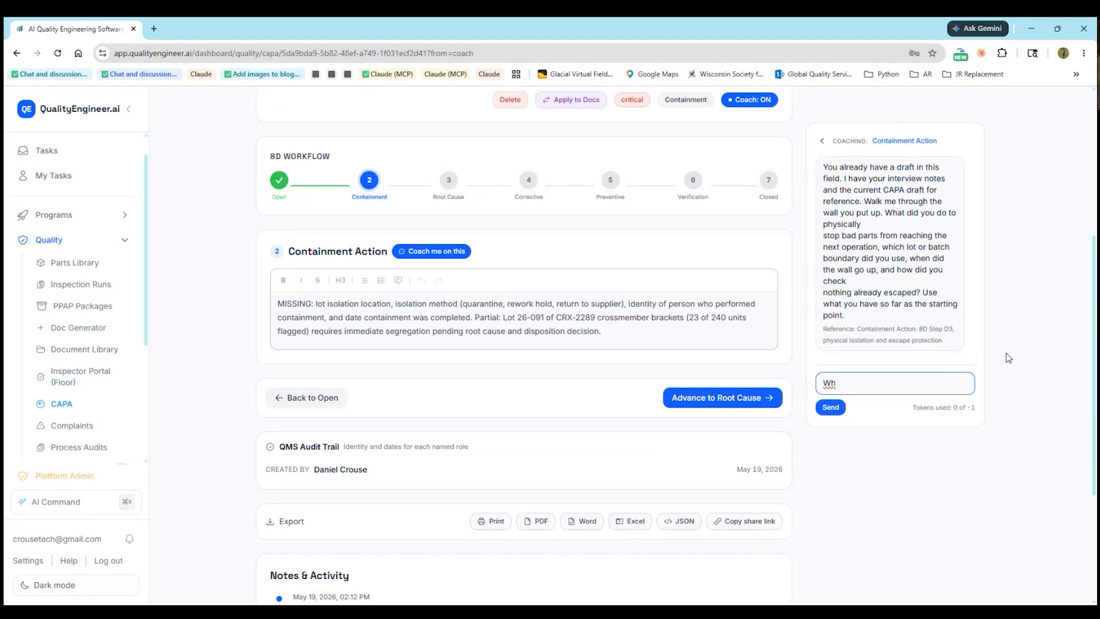
{"action": "type", "text": "at"}
{"action": "type", "text": "information does the system still"}
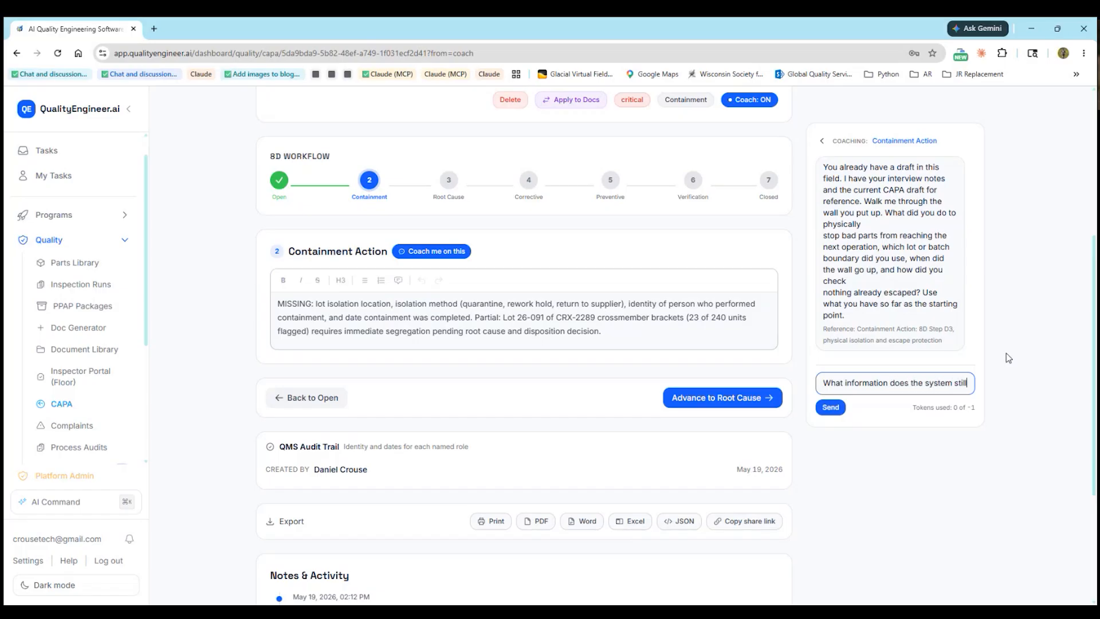
{"action": "type", "text": " need for an"}
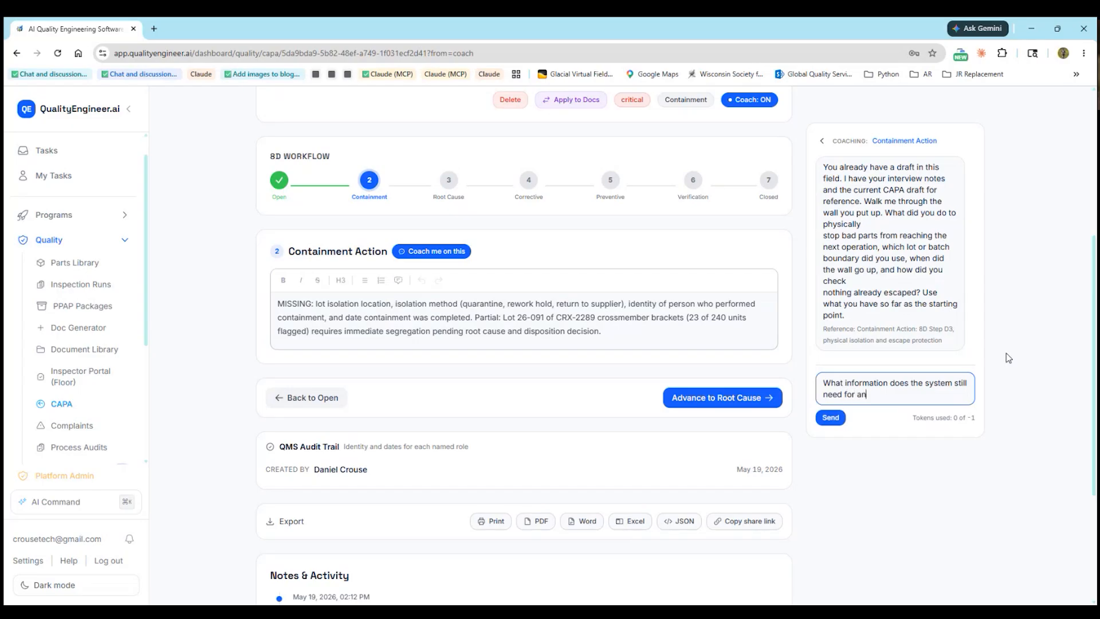
{"action": "type", "text": " effective containment."}
{"action": "key", "text": "Return"}
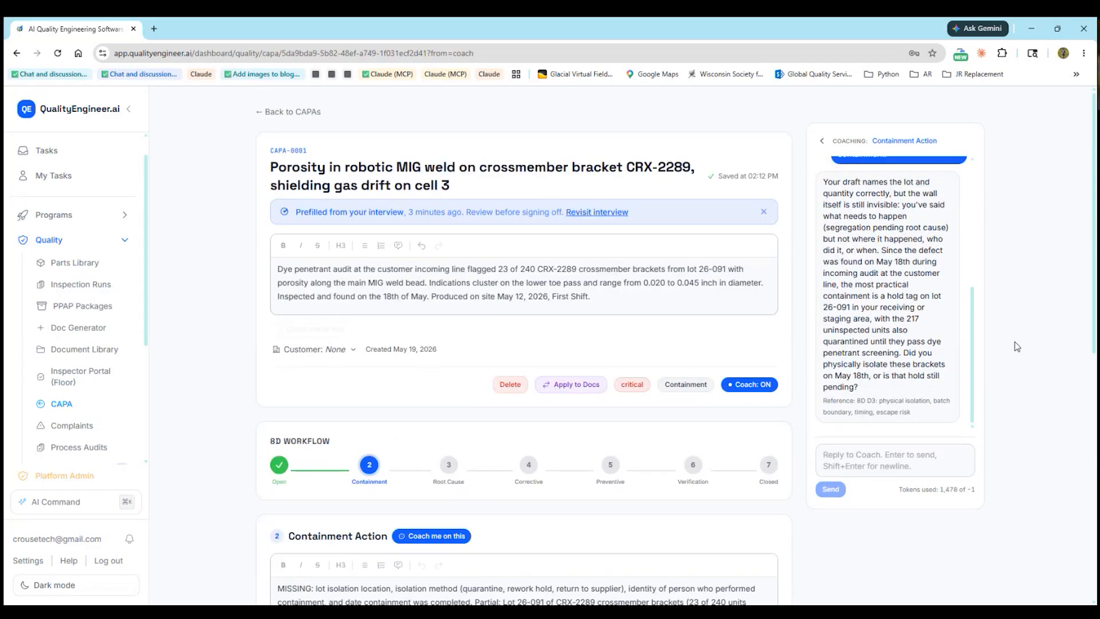
{"action": "scroll", "coordinate": [659, 378], "scroll_direction": "down", "scroll_amount": 6}
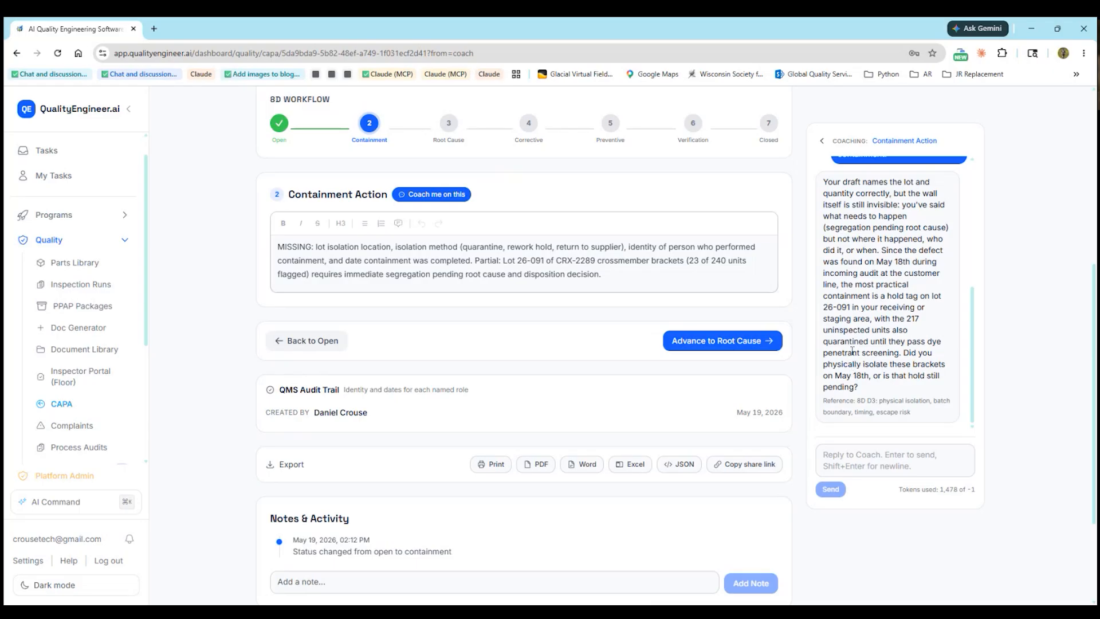
{"action": "left_click", "coordinate": [609, 276]}
Replace the whole Containment Action paragraph with the word 'Done'
{"action": "left_click_drag", "start_coordinate": [608, 276], "coordinate": [259, 248]}
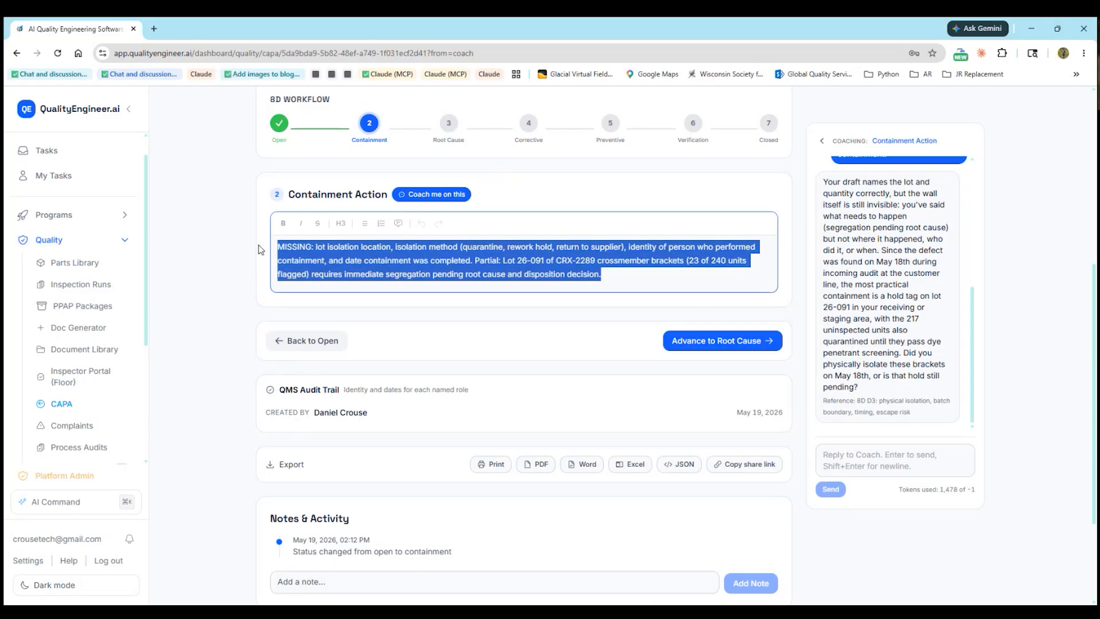
{"action": "type", "text": "Done"}
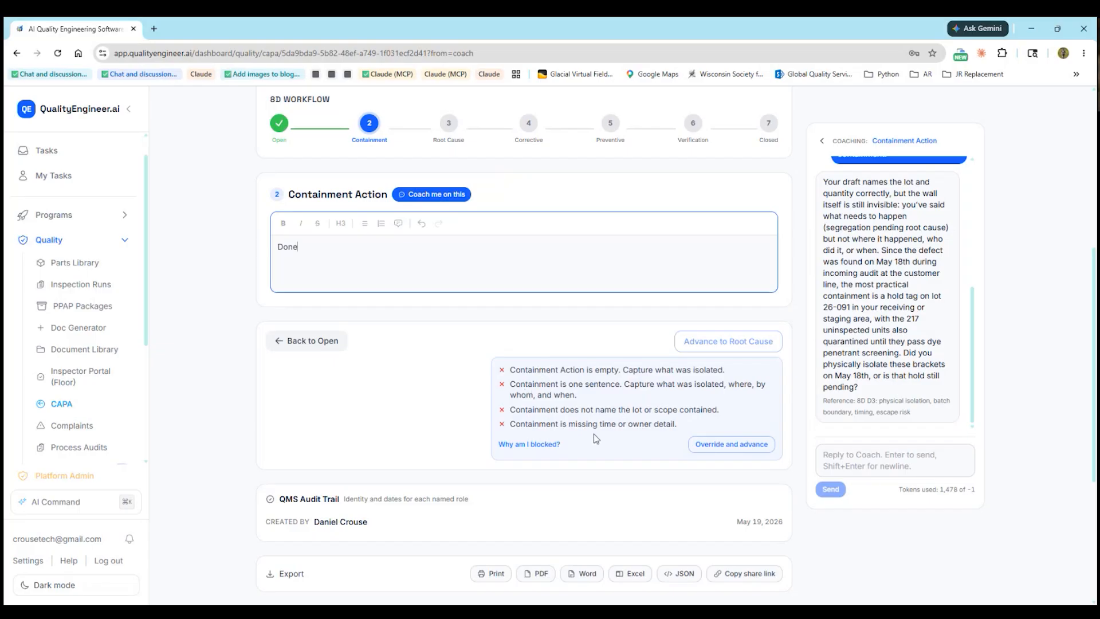
{"action": "left_click", "coordinate": [726, 447]}
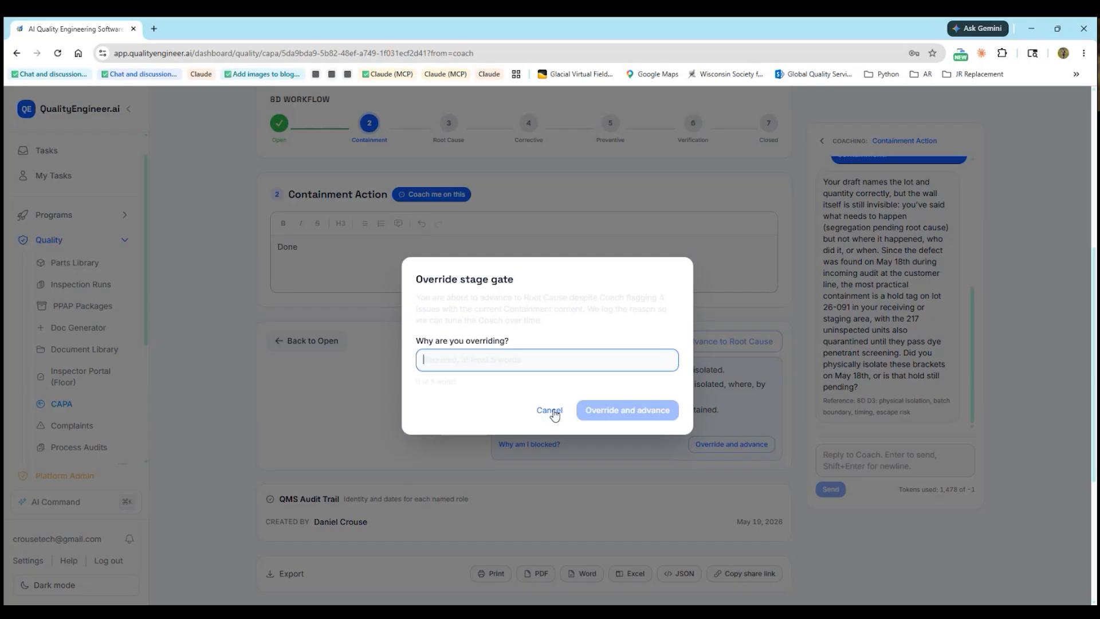
{"action": "left_click", "coordinate": [552, 410]}
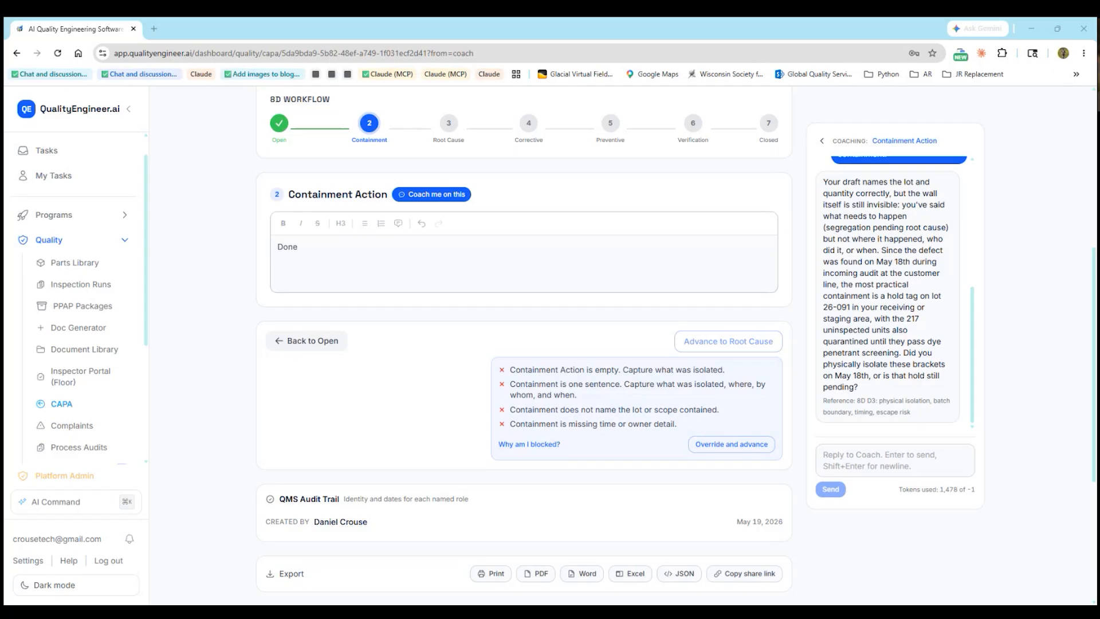
Replace 'Done' with the pasted containment paragraph and advance the CAPA to Root Cause
{"action": "left_click", "coordinate": [351, 270]}
{"action": "type", "text": "Robot cell 3 idled at 0700 today, 2026-05-19. All cell 3 inventory tagged and moved to QA hold (lot 26-091 plus six suspect lots produced after 2026-04-28). 100 percent dye penetrant audit added at our final inspection for all CRX-2289 lots produced after 2026-04-28. Customer sort scheduled at their site today, on site QE traveling tonight. Customer SQE notified, PRR acknowledgement sent at 0815."}
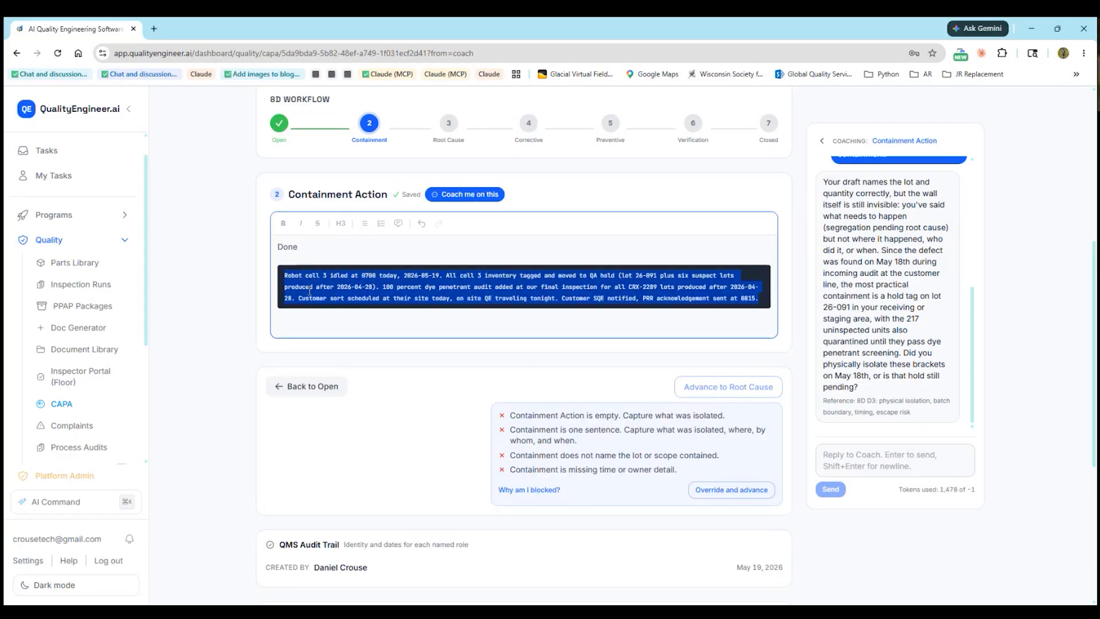
{"action": "key", "text": "ctrl+z"}
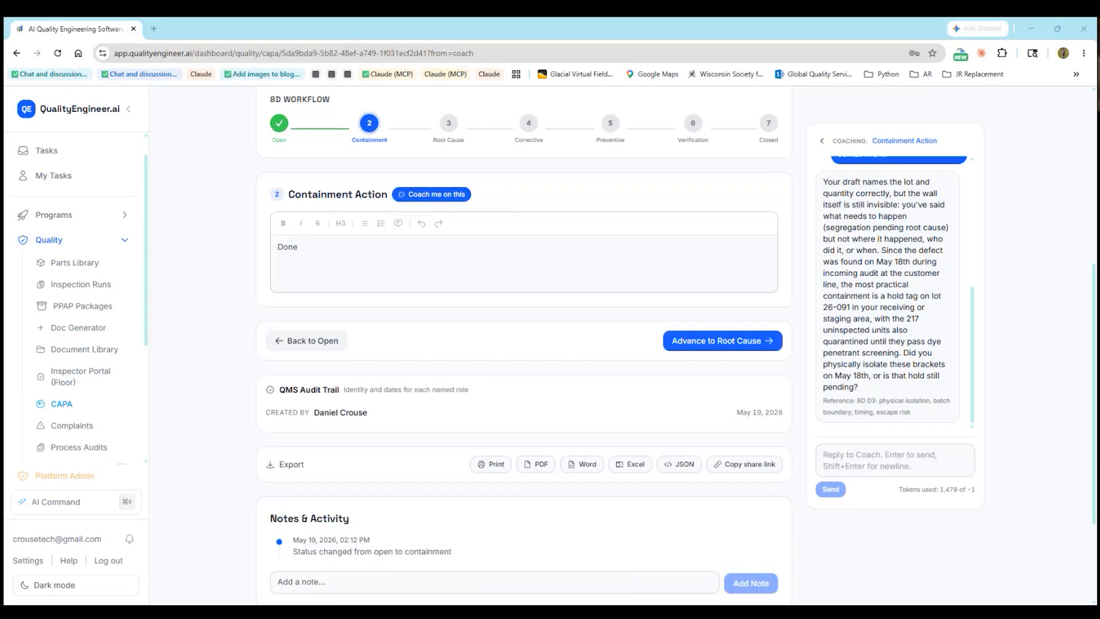
{"action": "double_click", "coordinate": [291, 247]}
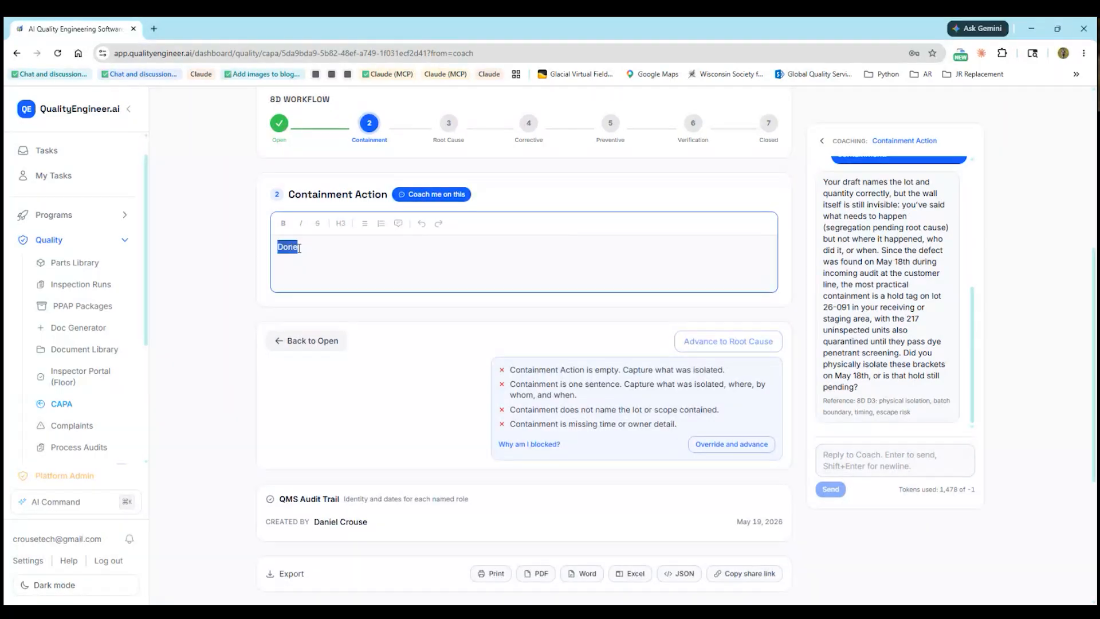
{"action": "type", "text": "Robot cell 3 idled at 0700 today, 2026-05-19. All cell 3 inventory tagged and moved to QA hold (lot 26-091 plus six suspect lots produced after 2026-04-28). 100 percent dye penetrant audit added at our final inspection for all CRX-2289 lots produced after 2026-04-28. Customer sort scheduled at their site today, on site QE traveling tonight. Customer SQE notified, PRR acknowledgement sent at 0815."}
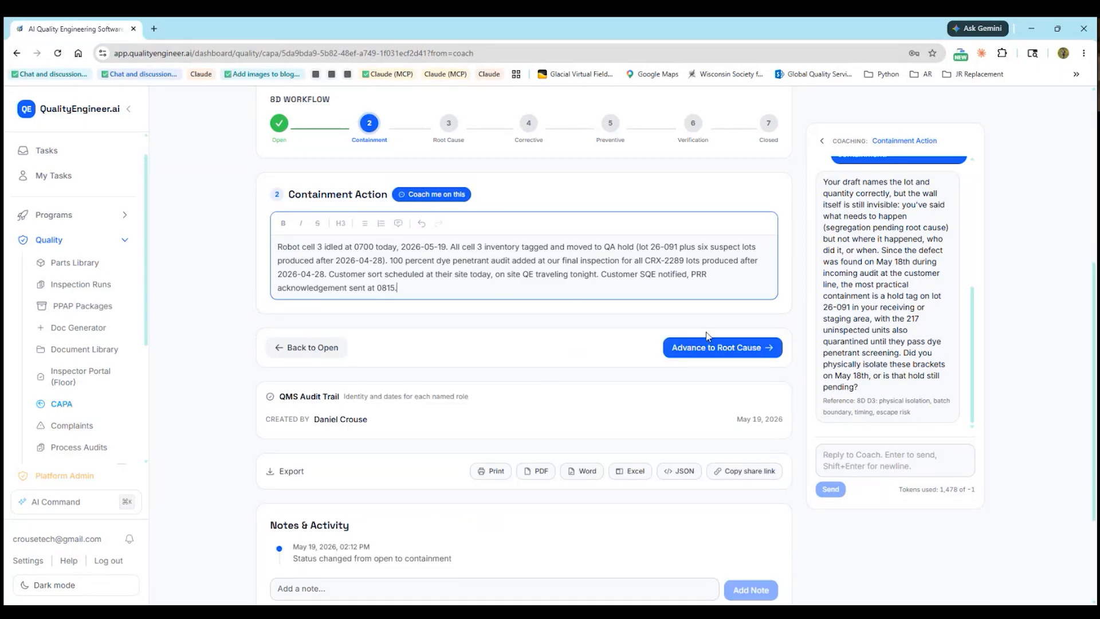
{"action": "left_click", "coordinate": [729, 351]}
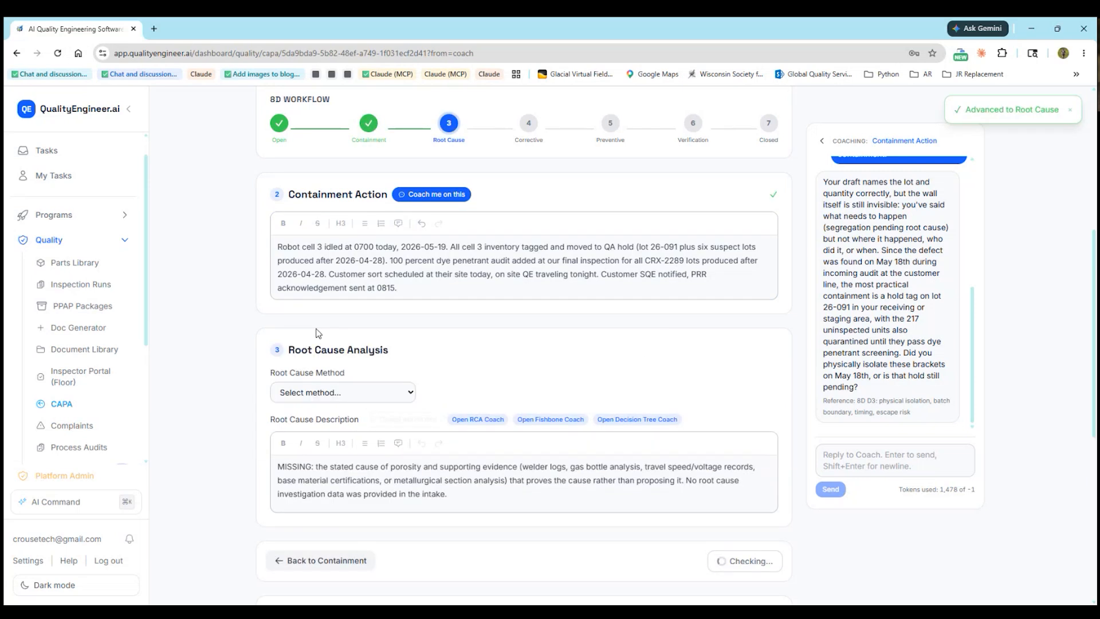
Close the containment coaching, choose 5 Why as the root cause method, and start the RCA Coach
{"action": "scroll", "coordinate": [318, 334], "scroll_direction": "down", "scroll_amount": 3}
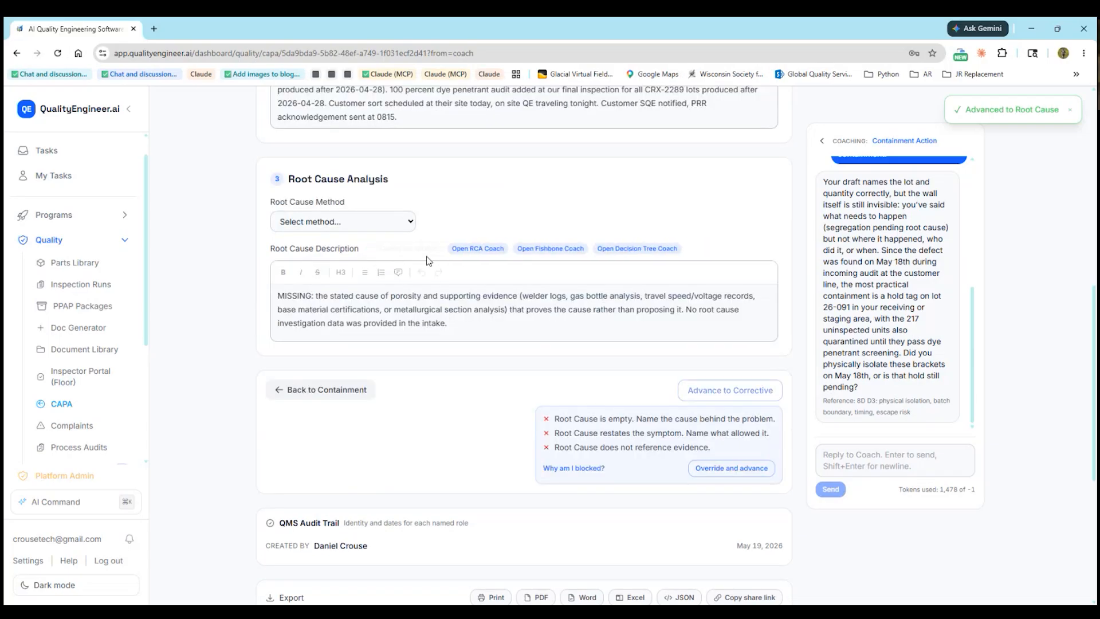
{"action": "left_click", "coordinate": [822, 144]}
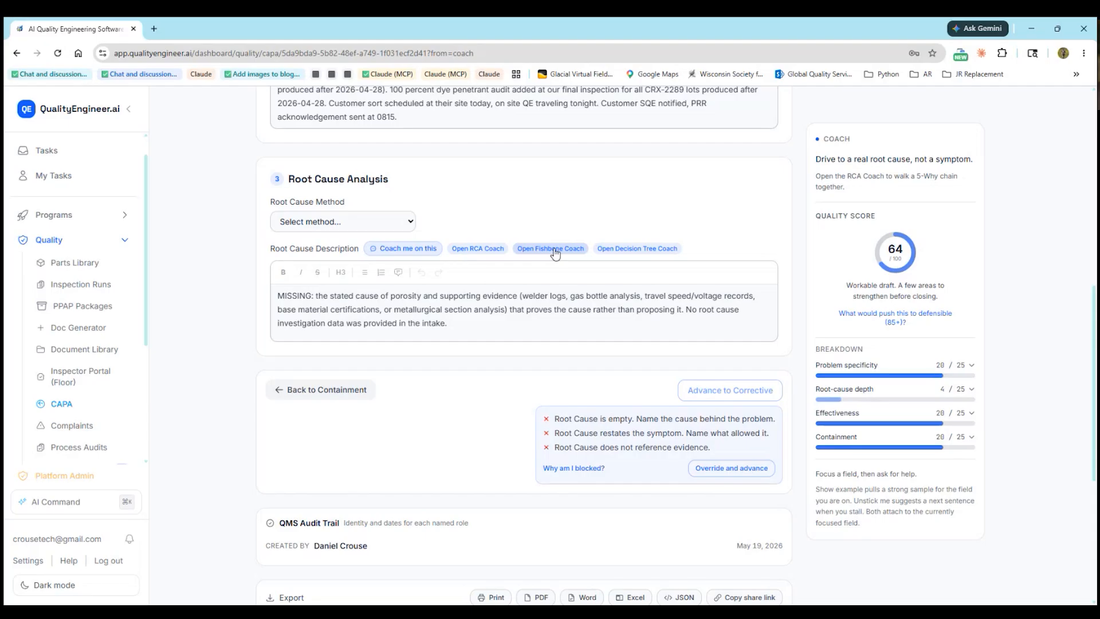
{"action": "left_click", "coordinate": [370, 229]}
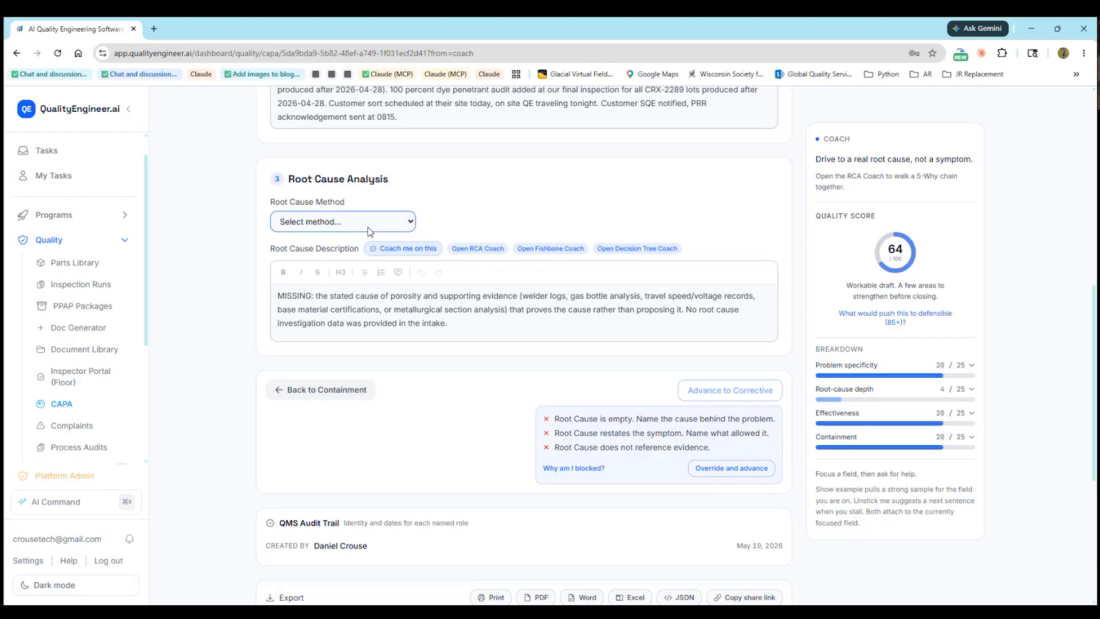
{"action": "left_click", "coordinate": [349, 262]}
{"action": "left_click", "coordinate": [462, 248]}
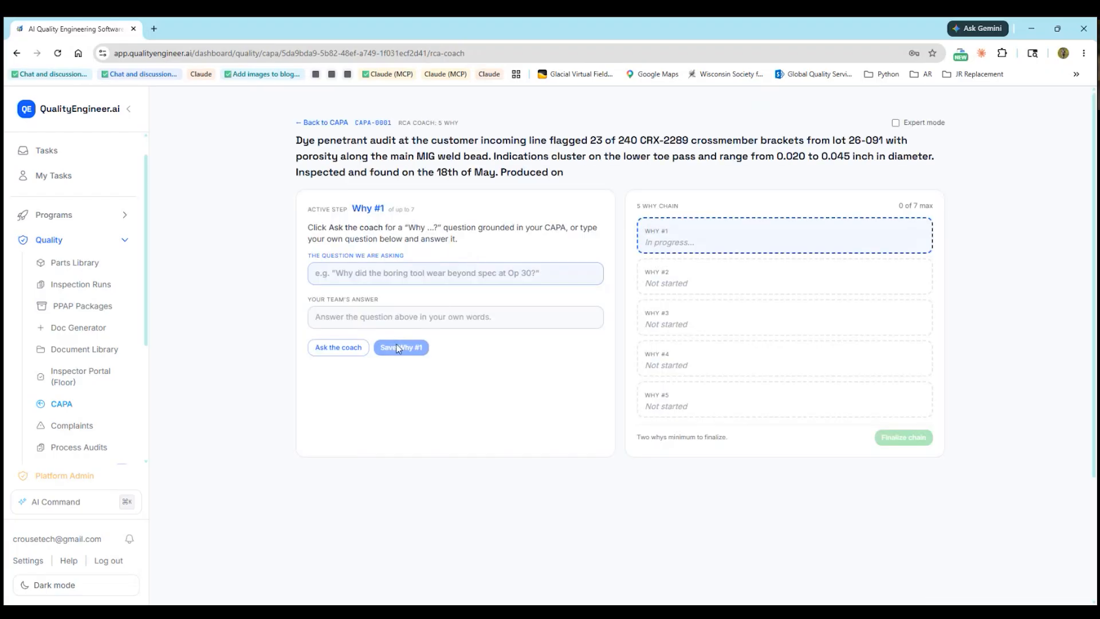
Take the coach's Why #1 suggestion and replace its question with a new one
{"action": "left_click", "coordinate": [338, 350]}
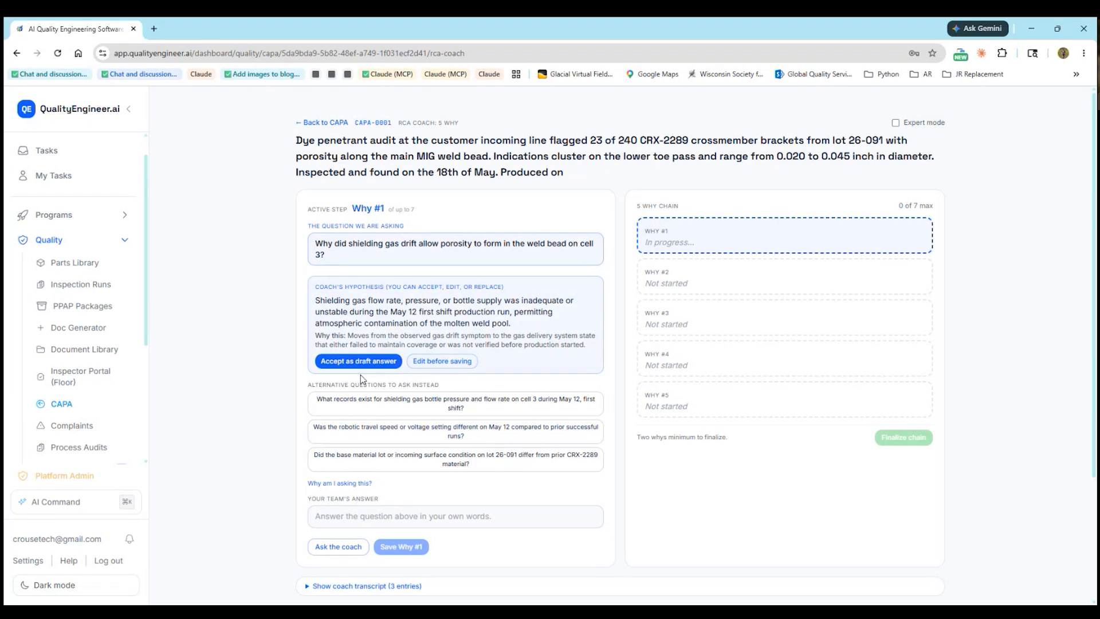
{"action": "left_click", "coordinate": [467, 363]}
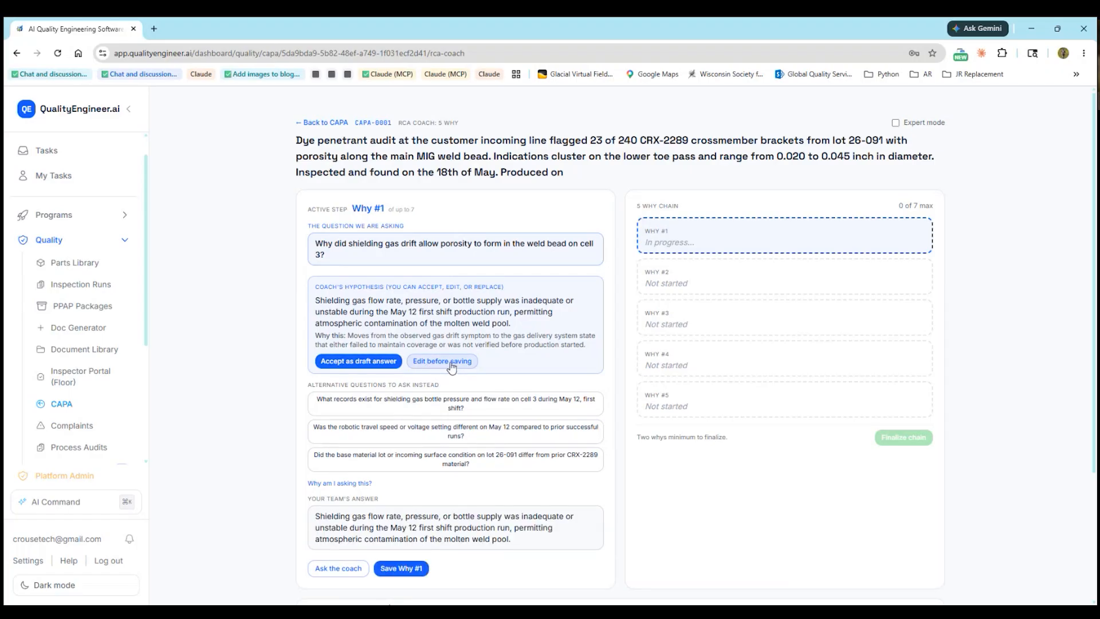
{"action": "scroll", "coordinate": [395, 493], "scroll_direction": "down", "scroll_amount": 1}
{"action": "scroll", "coordinate": [395, 493], "scroll_direction": "down", "scroll_amount": 2}
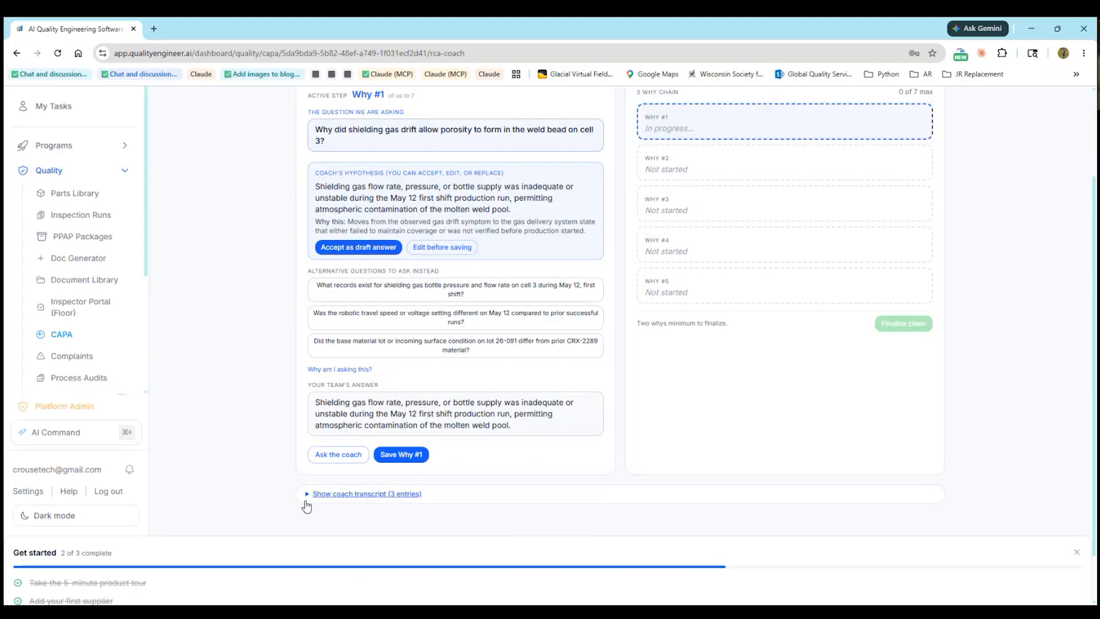
{"action": "scroll", "coordinate": [389, 460], "scroll_direction": "up", "scroll_amount": 2}
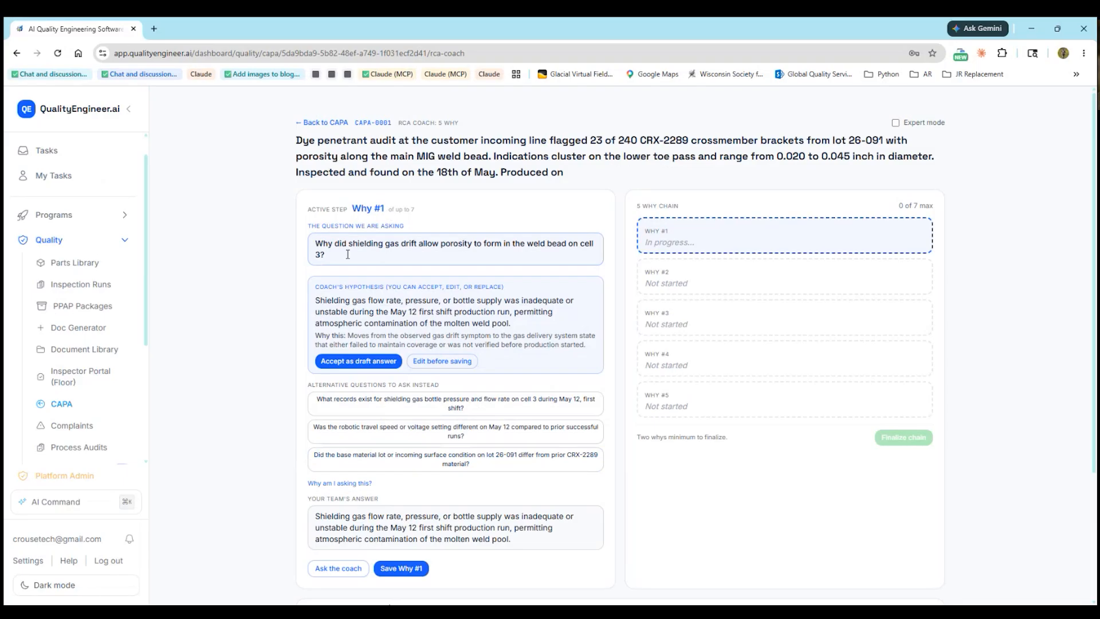
{"action": "left_click_drag", "start_coordinate": [347, 253], "coordinate": [290, 241]}
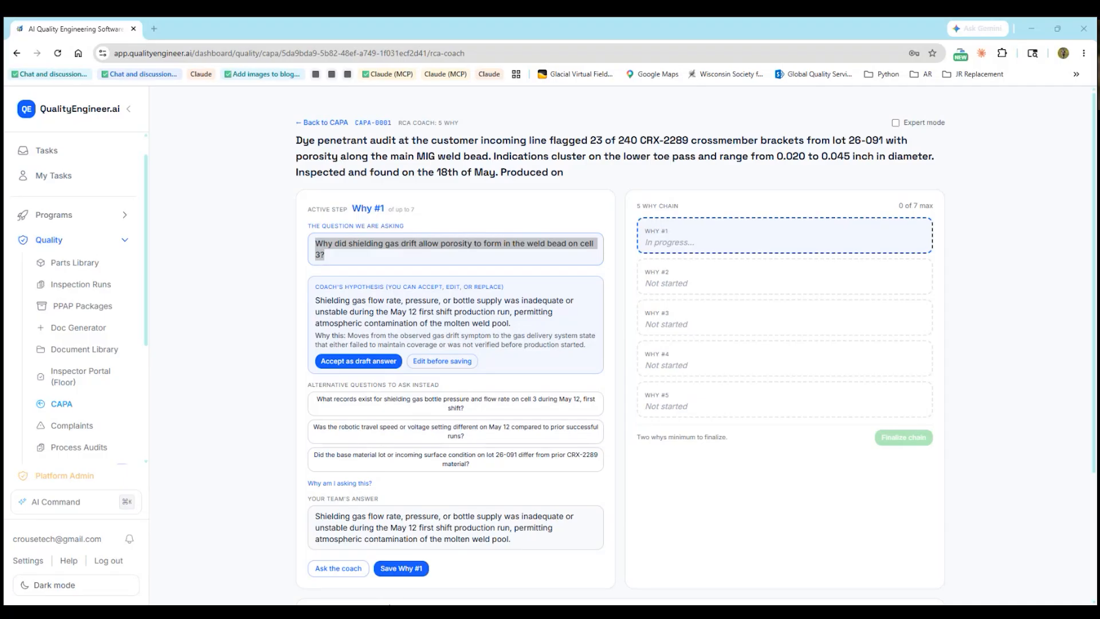
{"action": "left_click", "coordinate": [359, 252]}
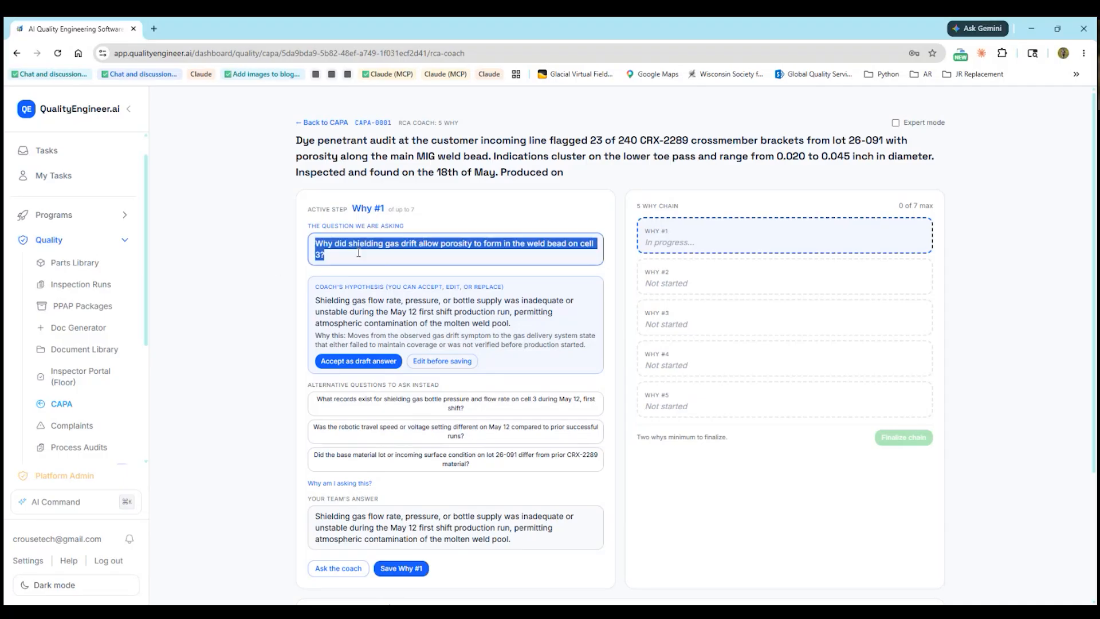
{"action": "type", "text": "Why did the brackets ship with porosity along the MIG weld bead?"}
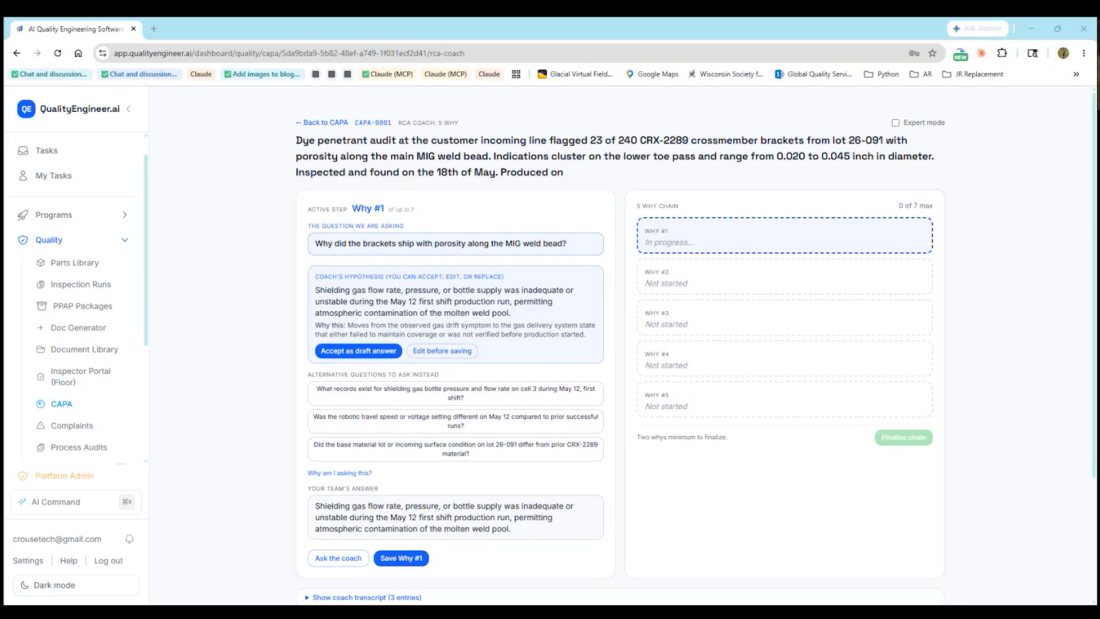
Answer Why #1 with cell 3 shielding gas flow dropping to 22 SCFH and save it
{"action": "left_click", "coordinate": [539, 534]}
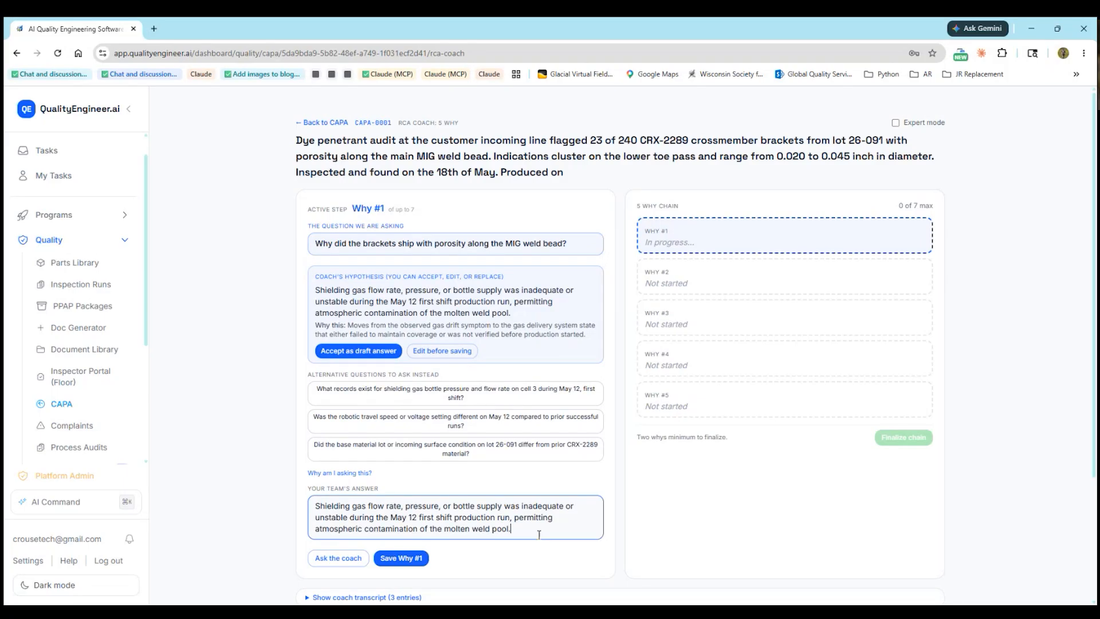
{"action": "left_click_drag", "start_coordinate": [539, 535], "coordinate": [314, 504]}
{"action": "type", "text": "Shielding gas flow on robot cell 3 dropped to 22 SCFH at the time those lots were welded, allowing atmospheric oxygen into the weld puddle and producing porosity."}
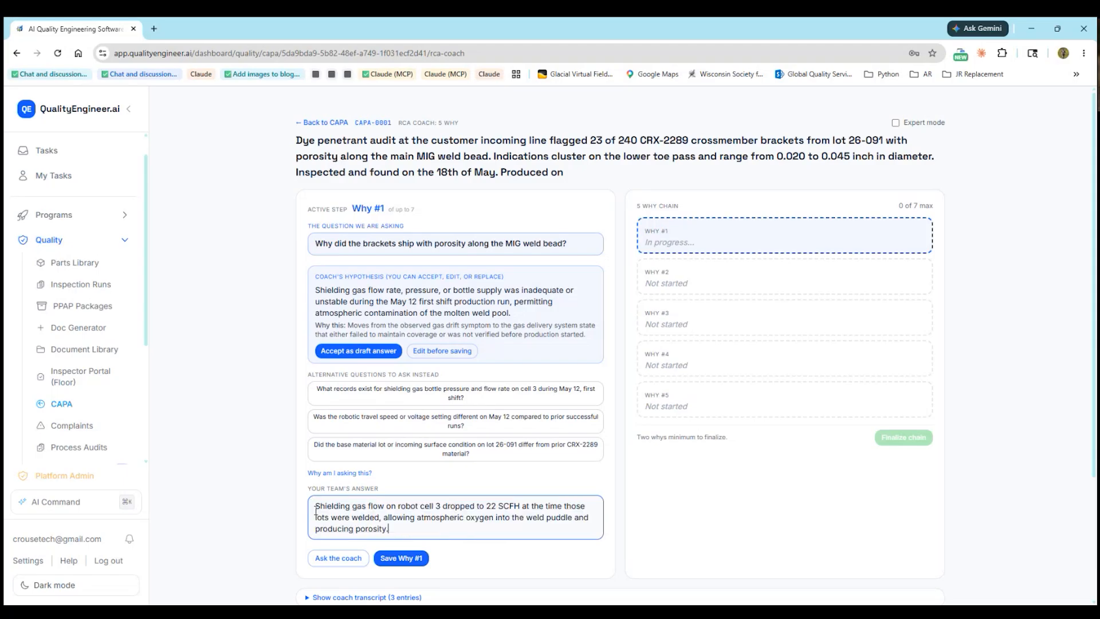
{"action": "left_click", "coordinate": [401, 558]}
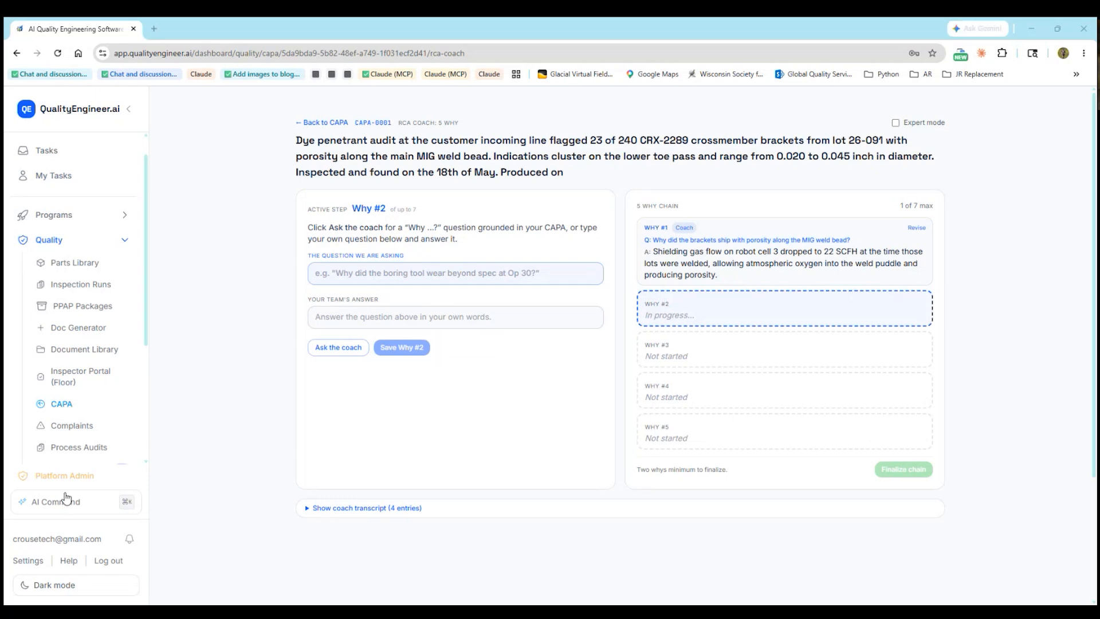
Save Why #2: a gas flow question answered by regulator drift
{"action": "left_click", "coordinate": [432, 277]}
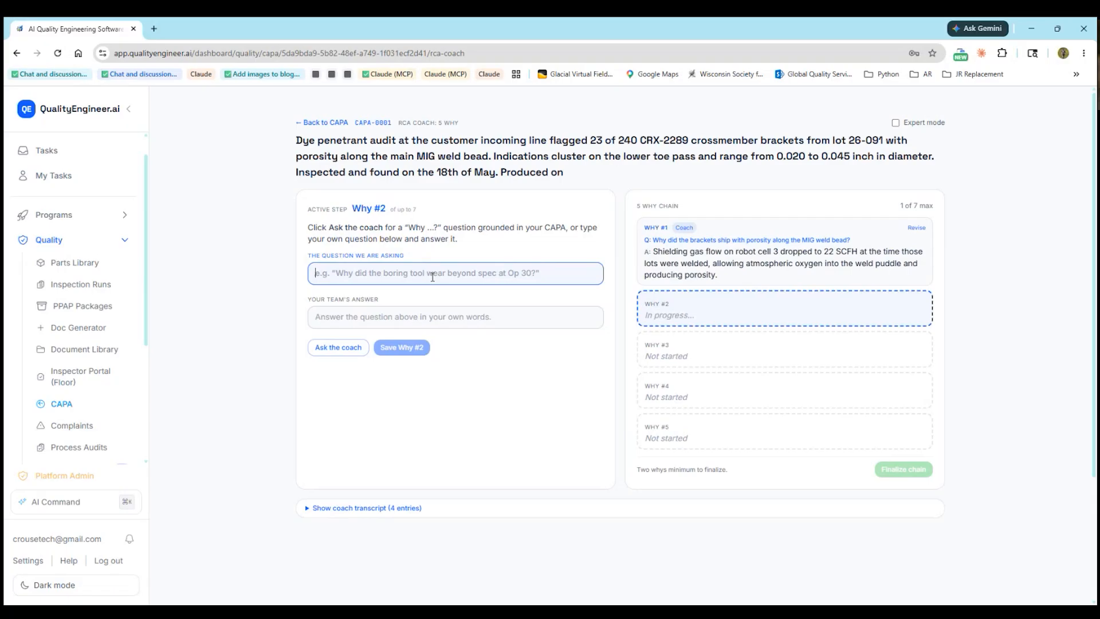
{"action": "type", "text": "Why did the shielding gas flow on cell 3 drop to 22 SCFH?"}
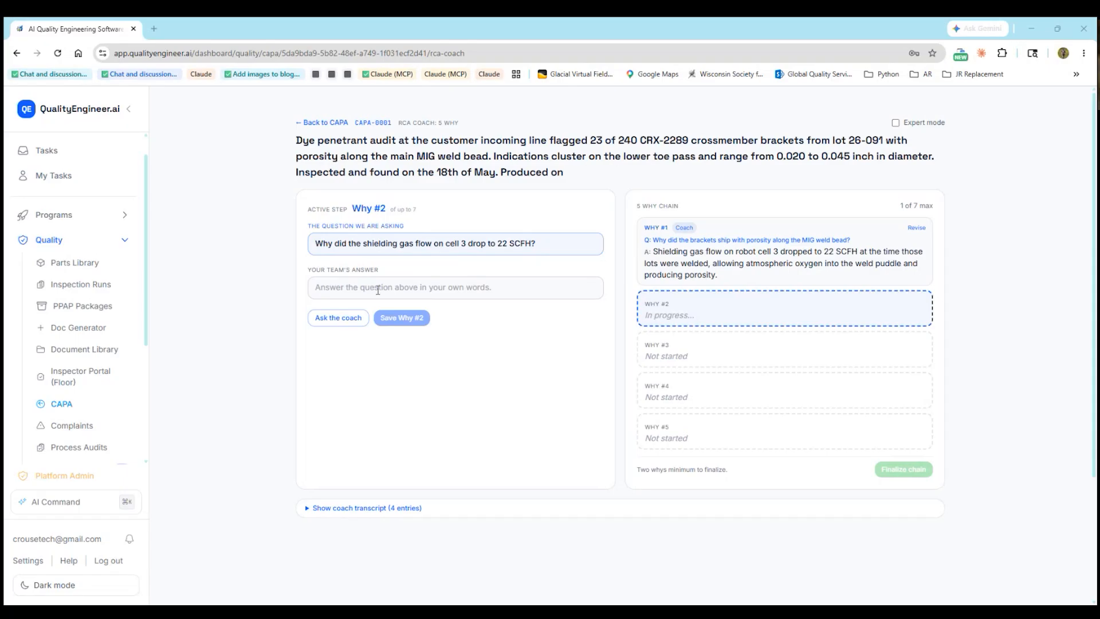
{"action": "left_click", "coordinate": [349, 290]}
{"action": "type", "text": "The flow regulator on cell 3 drifted out of calibration over time. Post incident bench check showed it was delivering 22 SCFH when commanded to 35 SCFH."}
{"action": "left_click", "coordinate": [396, 340]}
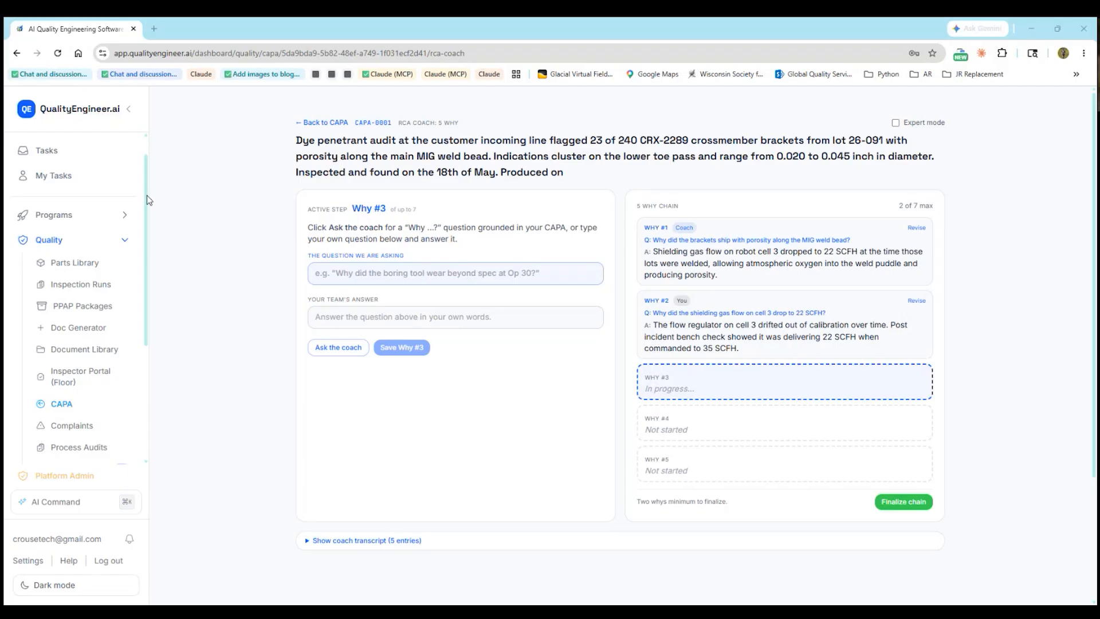
Save Why #3: why the drift went undetected, answered by the alarm threshold
{"action": "left_click", "coordinate": [339, 277]}
{"action": "type", "text": "Why did the regulator drift go undetected for roughly three weeks?"}
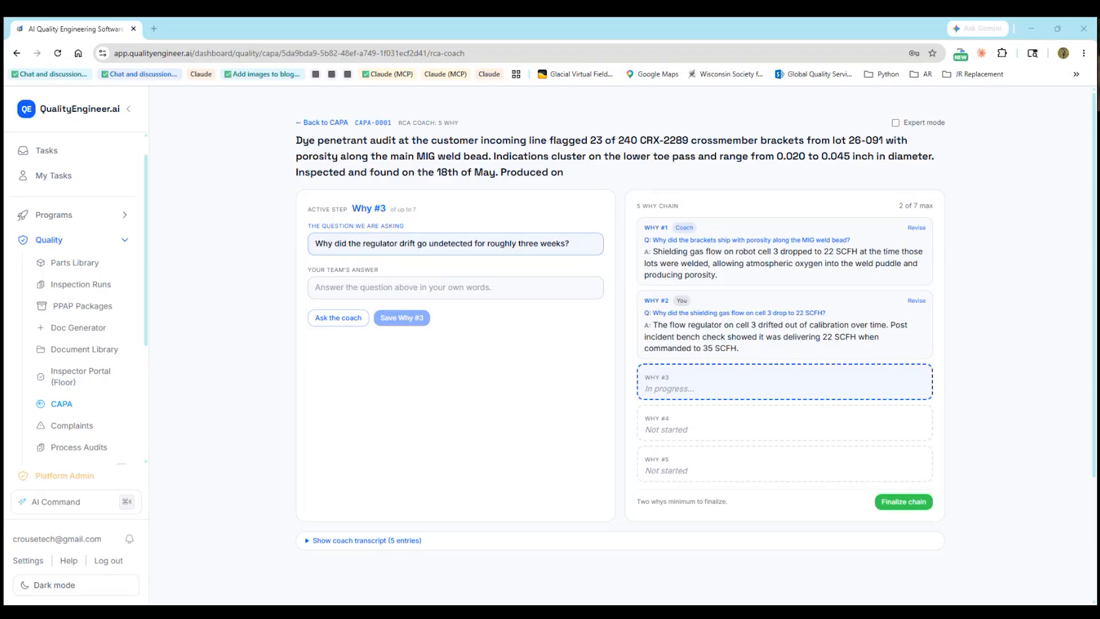
{"action": "left_click", "coordinate": [430, 284]}
{"action": "type", "text": "The low flow alarm threshold on cell 3 was set at 20 SCFH. The drifted value was 22 SCFH, so the alarm never fired. The trend logger captured the drop on 2026-04-28 but no one reviews that log unless an alarm has already triggered."}
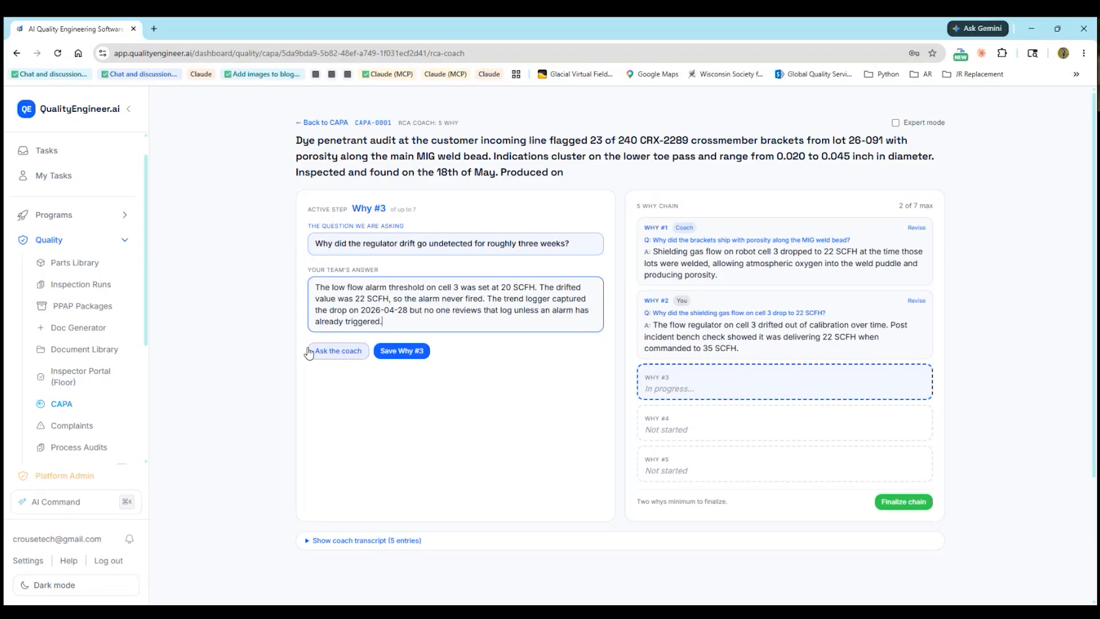
{"action": "left_click", "coordinate": [402, 359]}
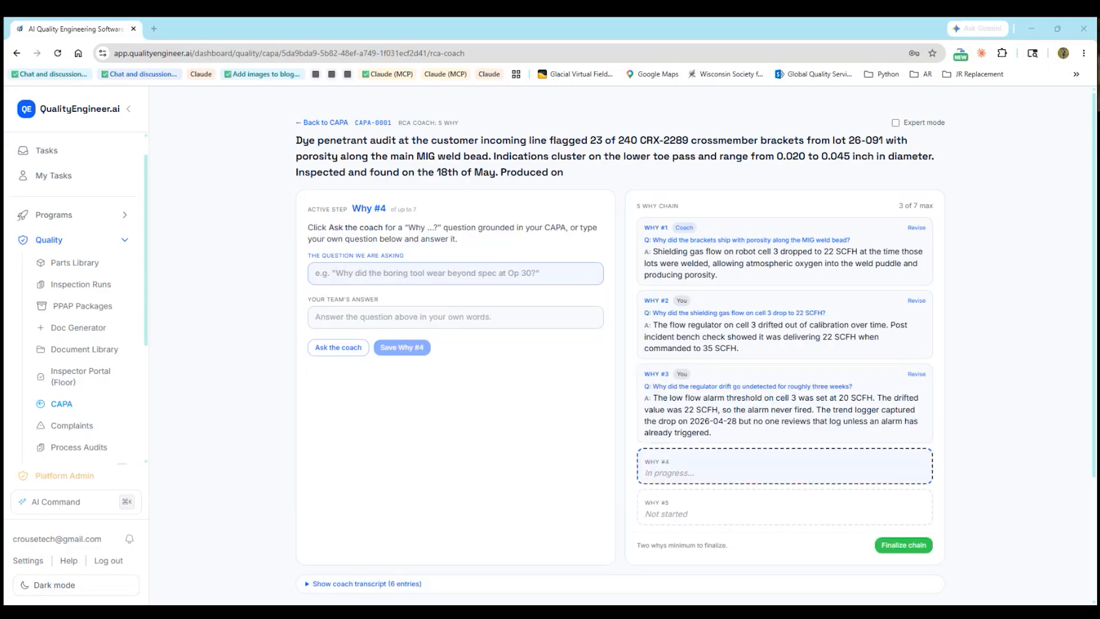
Save Why #4: a threshold question answered by the alarm bank configuration
{"action": "left_click", "coordinate": [389, 275]}
{"action": "type", "text": "Why was the alarm threshold set at 20 SCFH instead of a value tied to weld quality?"}
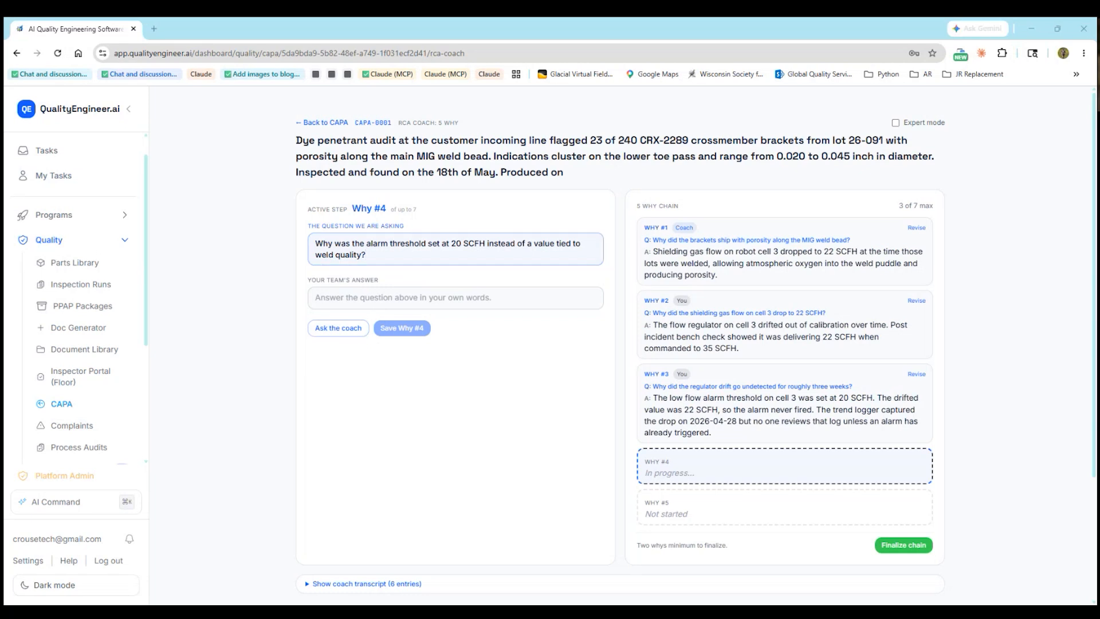
{"action": "left_click", "coordinate": [413, 302]}
{"action": "type", "text": "When the alarm bank was configured during the 2025-04 cell upgrade, thresholds were set to fault detection levels meant to catch a hose break or regulator failure, not a process capability excursion that still produces weld."}
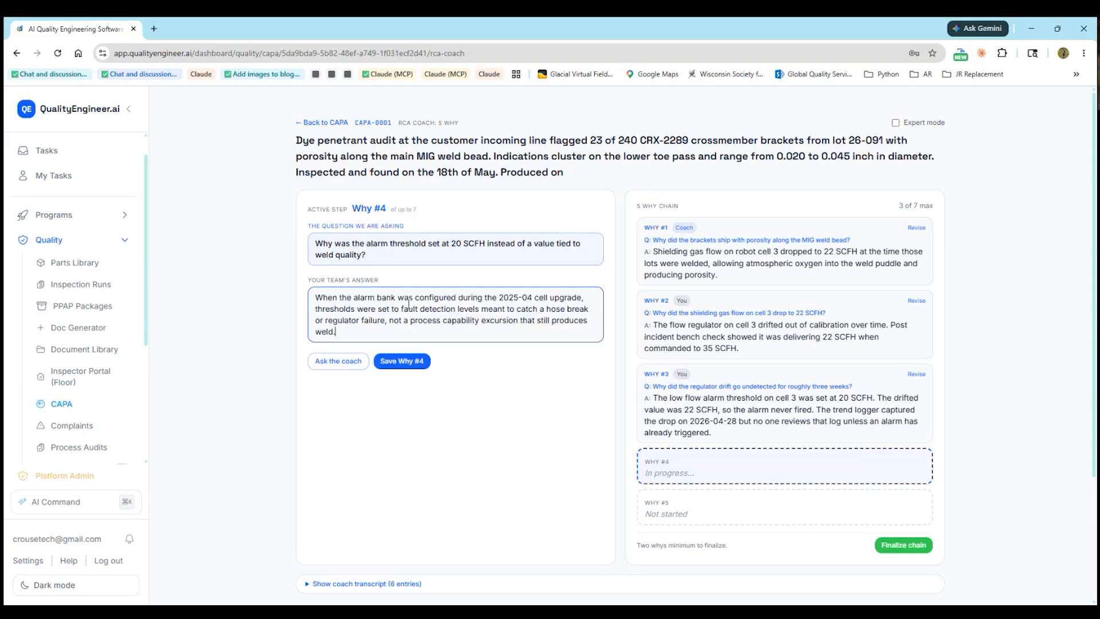
{"action": "left_click", "coordinate": [403, 363]}
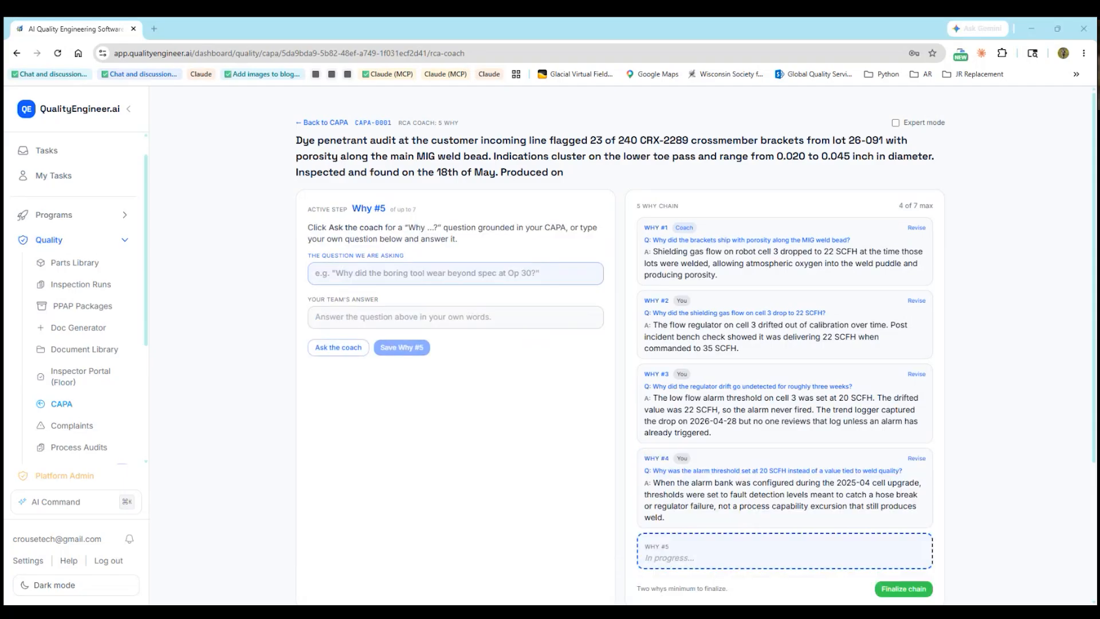
Save Why #5 with the alarm standard QS-ENG-PROC-014 rev B explanation
{"action": "left_click", "coordinate": [435, 270]}
{"action": "type", "text": "Why does our alarm setting standard allow fault detection thresholds without a process capability threshold tied to quality outcomes?"}
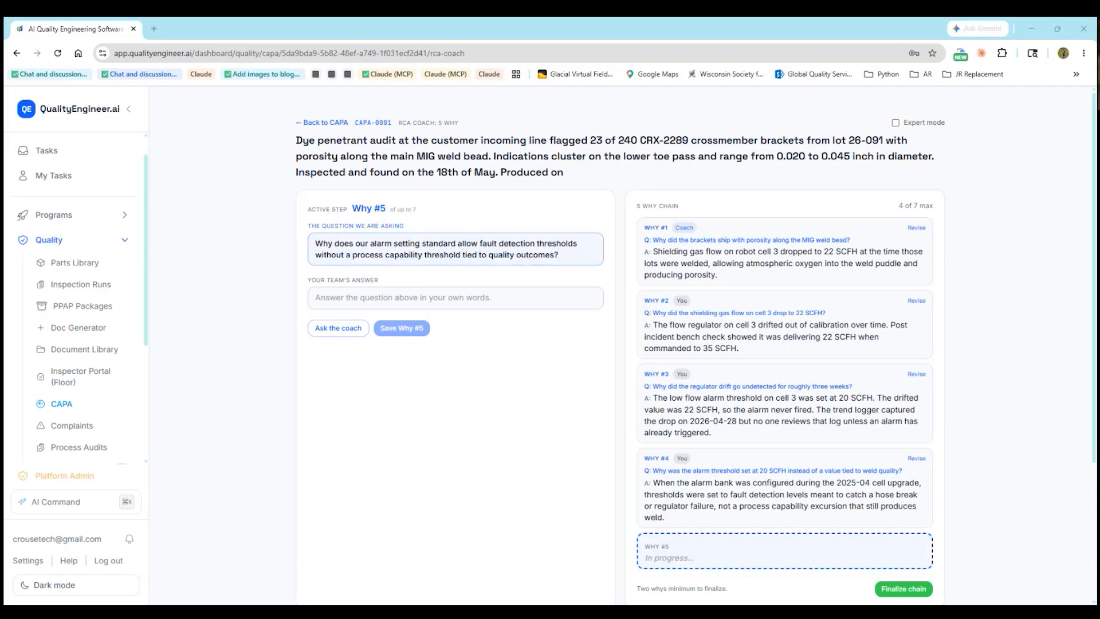
{"action": "left_click", "coordinate": [366, 298]}
{"action": "type", "text": "The current alarm standard (QS-ENG-PROC-014 rev B) only requires fault detection limits. There is no requirement to add a process capability alert tied to Cpk or quality data, so engineers default to fault levels because the standard does not ask for more."}
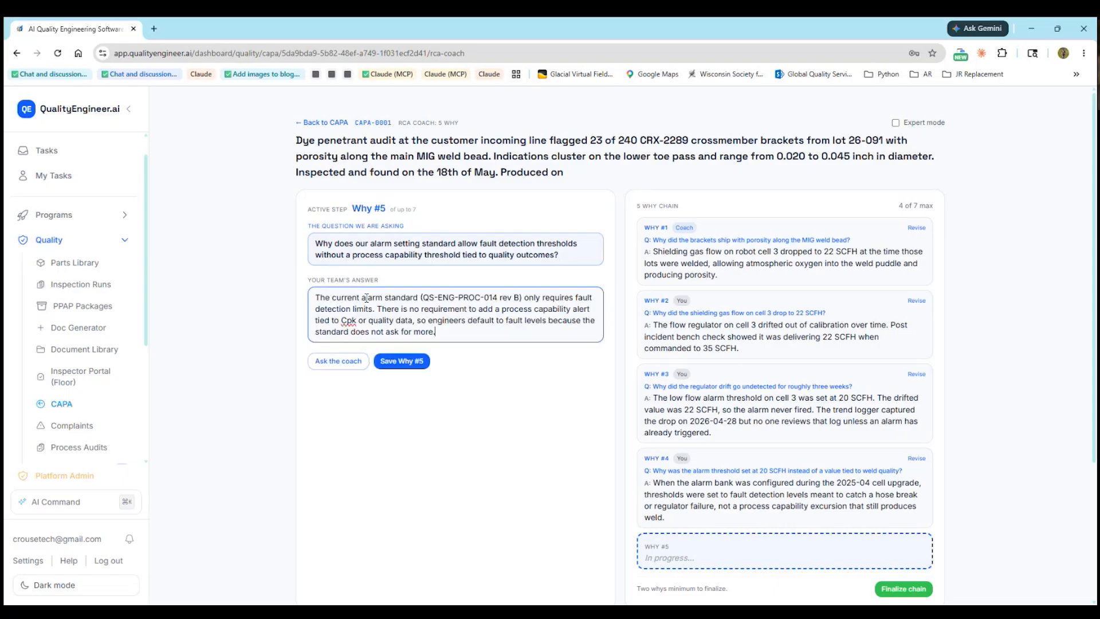
{"action": "scroll", "coordinate": [418, 314], "scroll_direction": "down", "scroll_amount": 1}
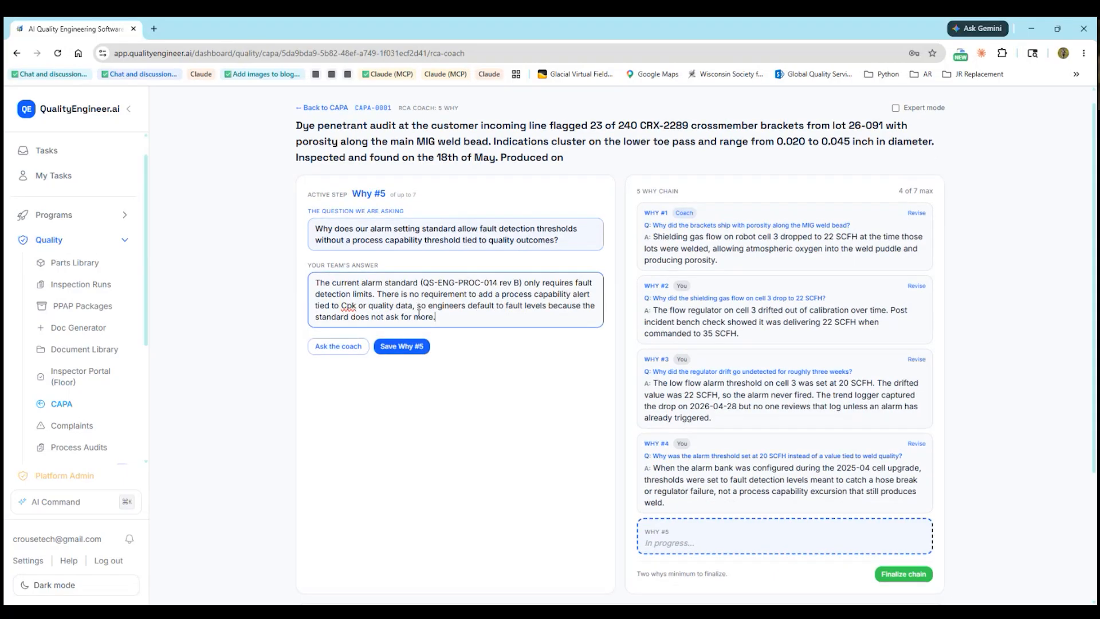
{"action": "scroll", "coordinate": [419, 314], "scroll_direction": "down", "scroll_amount": 1}
{"action": "left_click", "coordinate": [409, 308]}
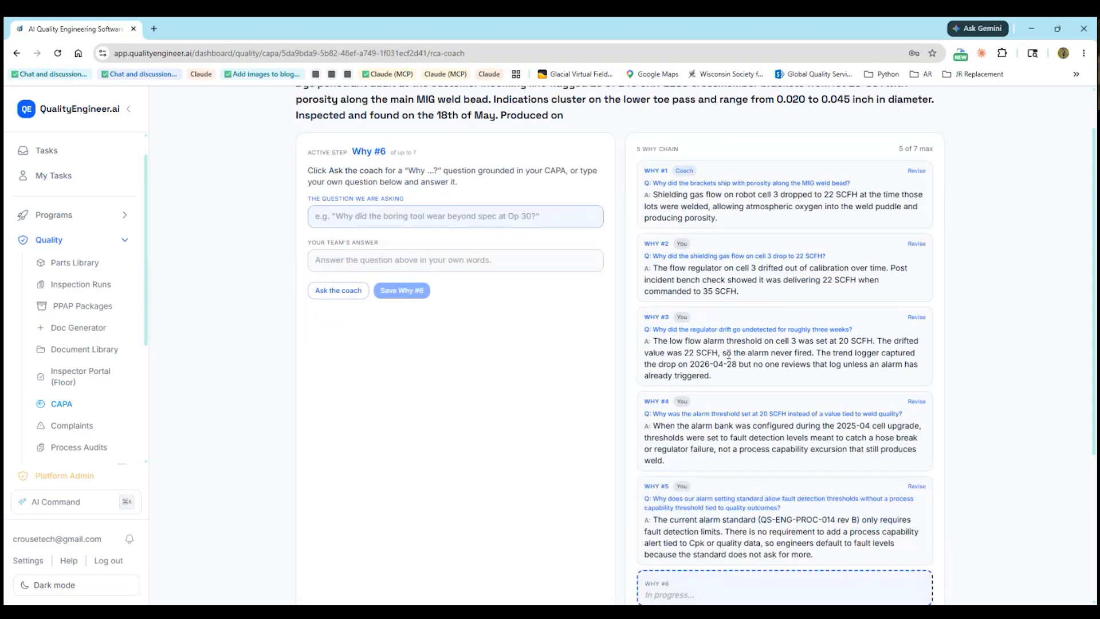
Review the five saved whys and bring up the Finalize 5 Why chain confirmation
{"action": "scroll", "coordinate": [728, 354], "scroll_direction": "down", "scroll_amount": 3}
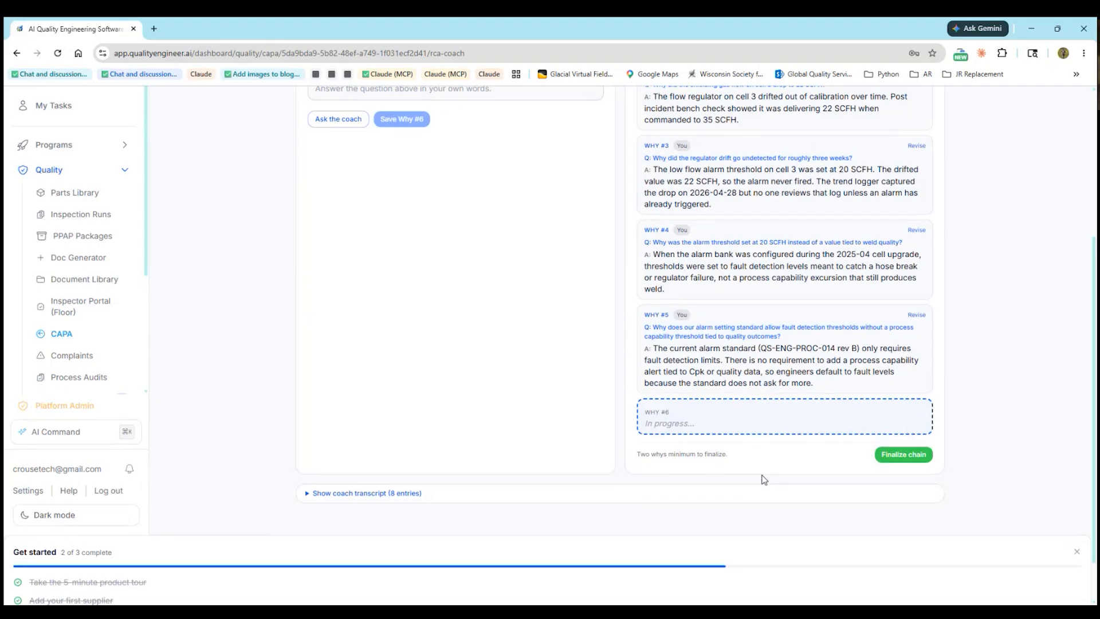
{"action": "scroll", "coordinate": [764, 479], "scroll_direction": "down", "scroll_amount": 1}
{"action": "scroll", "coordinate": [763, 477], "scroll_direction": "up", "scroll_amount": 3}
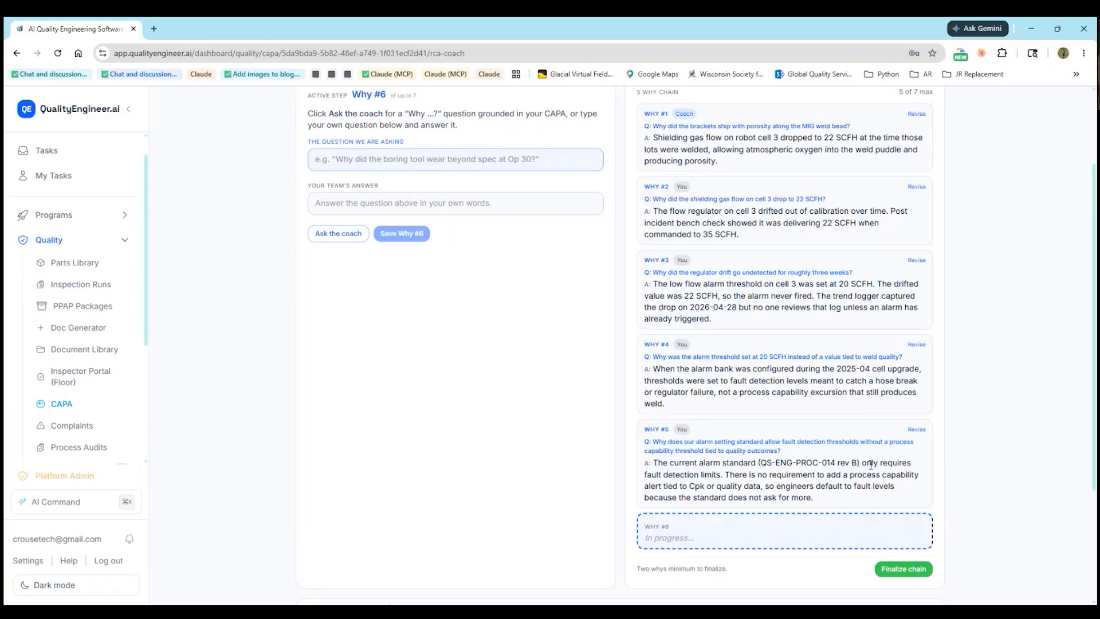
{"action": "scroll", "coordinate": [870, 464], "scroll_direction": "up", "scroll_amount": 1}
{"action": "scroll", "coordinate": [686, 431], "scroll_direction": "down", "scroll_amount": 1}
{"action": "left_click", "coordinate": [904, 570]}
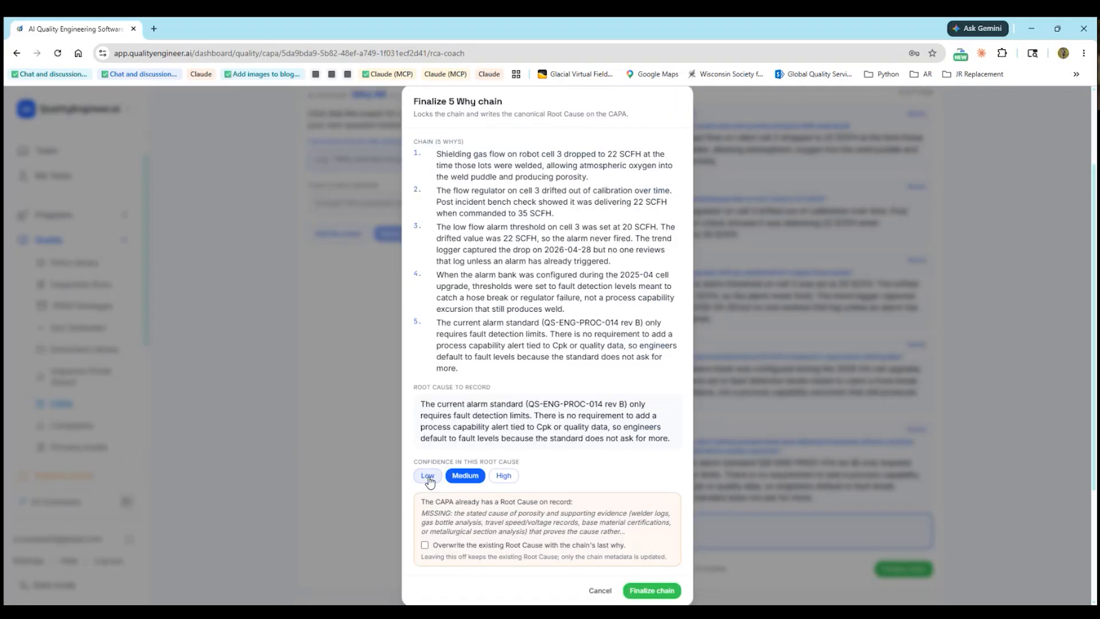
Finalize the 5 Why chain at High confidence, overwriting the existing Root Cause
{"action": "left_click", "coordinate": [507, 477]}
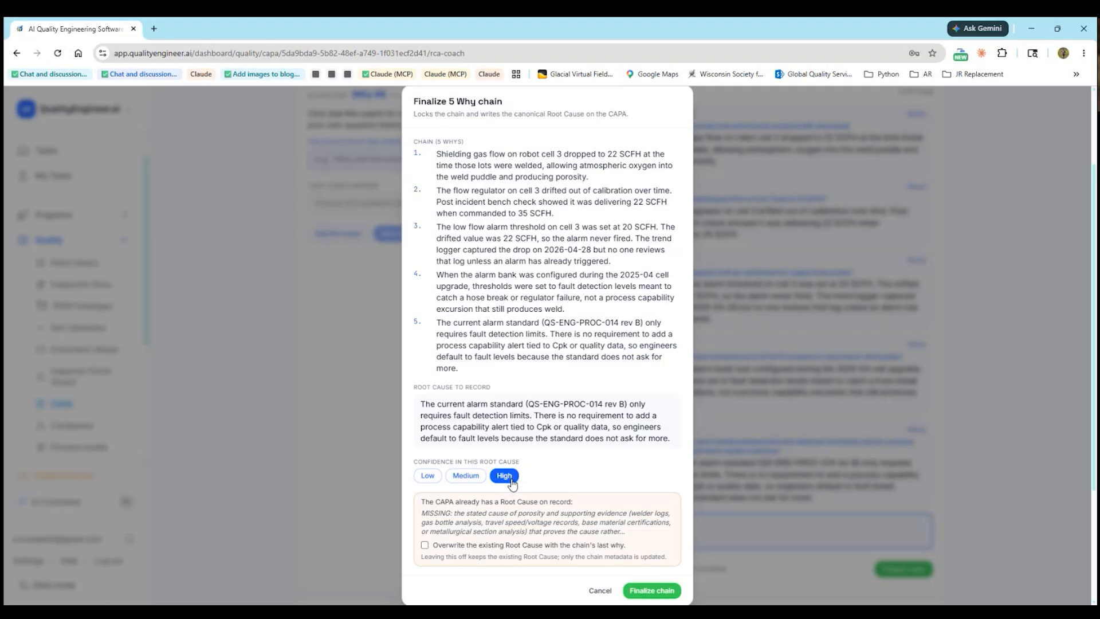
{"action": "left_click", "coordinate": [425, 546]}
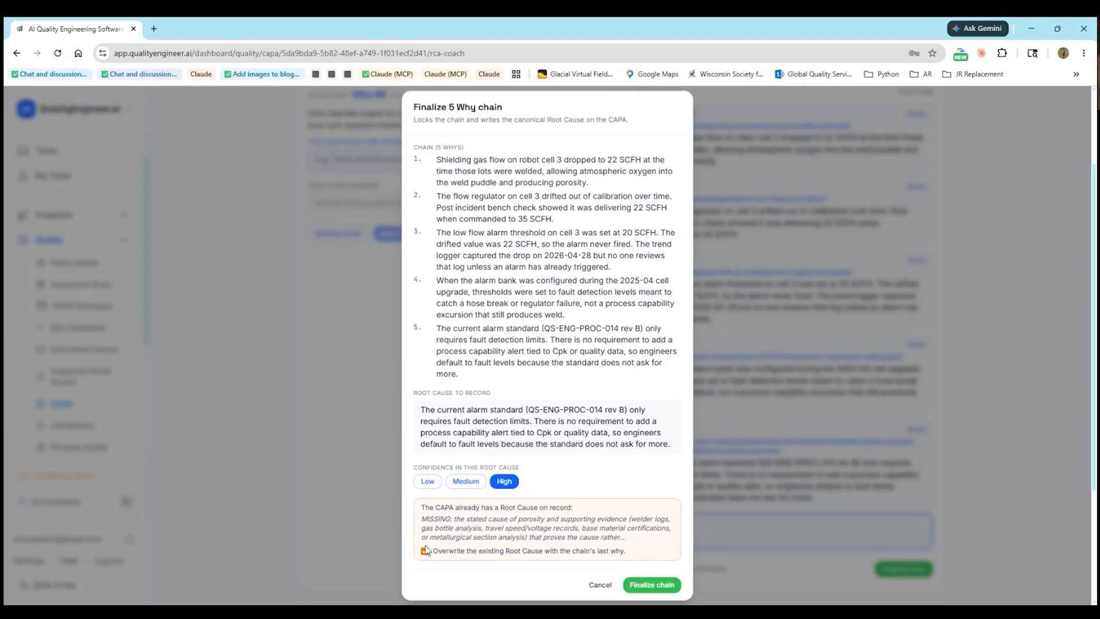
{"action": "left_click", "coordinate": [655, 588]}
{"action": "scroll", "coordinate": [645, 543], "scroll_direction": "down", "scroll_amount": 12}
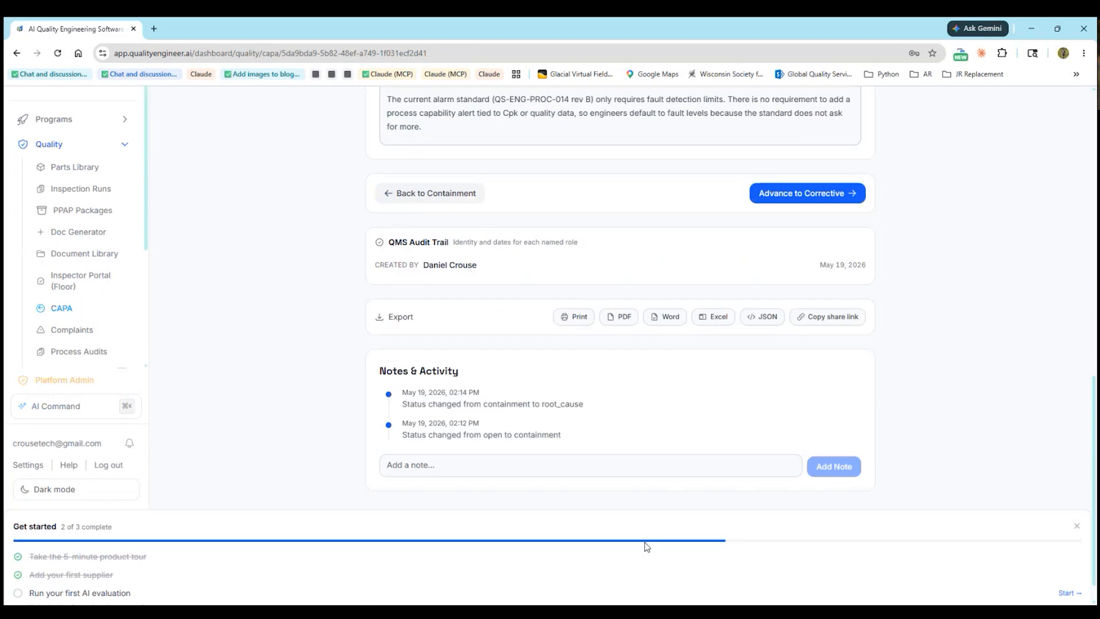
Review the finalized 5 Why chain and briefly check the RCA Coach
{"action": "scroll", "coordinate": [645, 543], "scroll_direction": "up", "scroll_amount": 6}
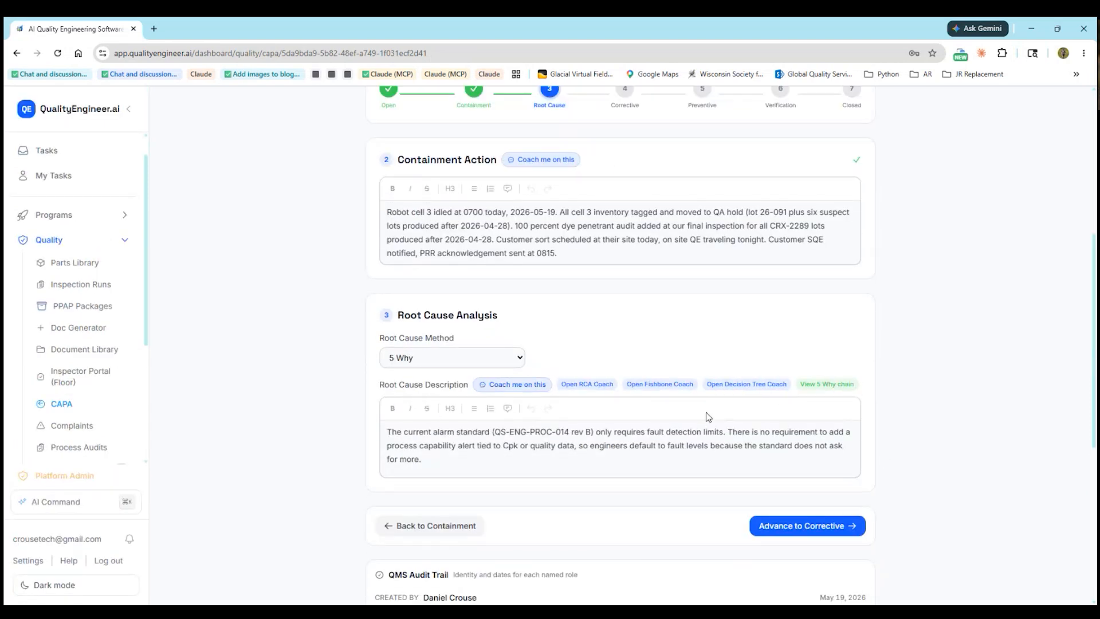
{"action": "left_click", "coordinate": [824, 389]}
{"action": "scroll", "coordinate": [590, 416], "scroll_direction": "down", "scroll_amount": 5}
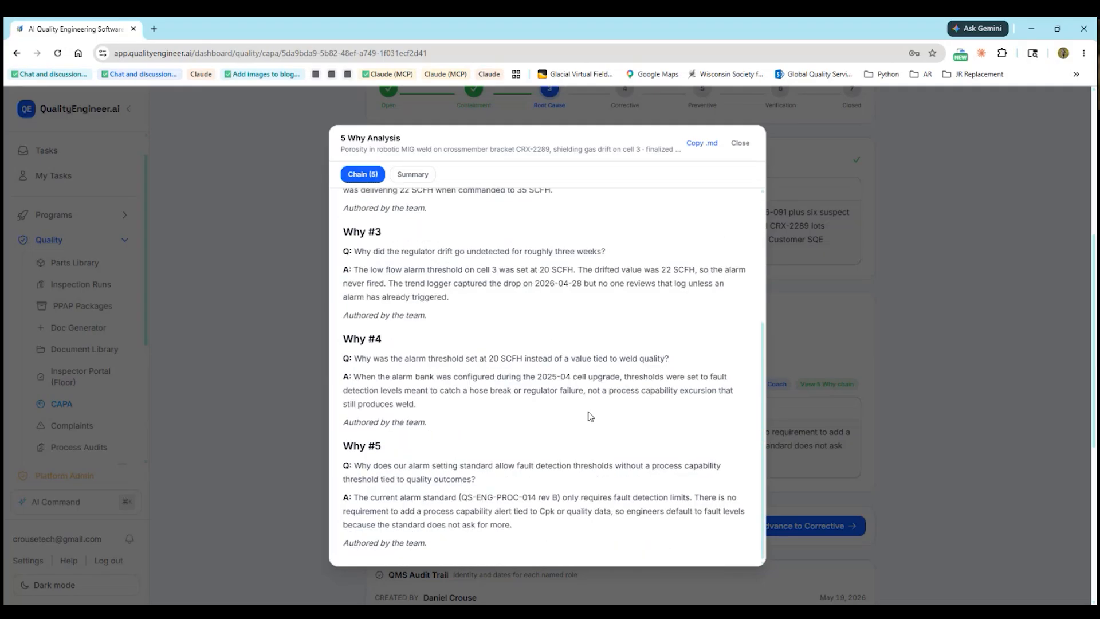
{"action": "scroll", "coordinate": [590, 416], "scroll_direction": "up", "scroll_amount": 5}
{"action": "left_click", "coordinate": [740, 142]}
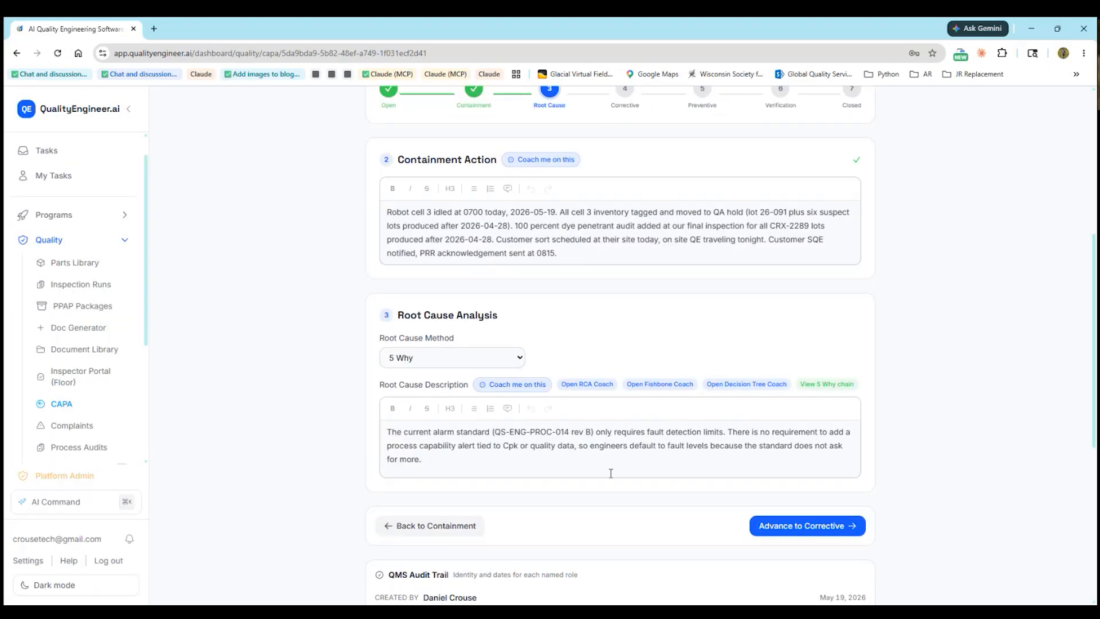
{"action": "left_click", "coordinate": [586, 385]}
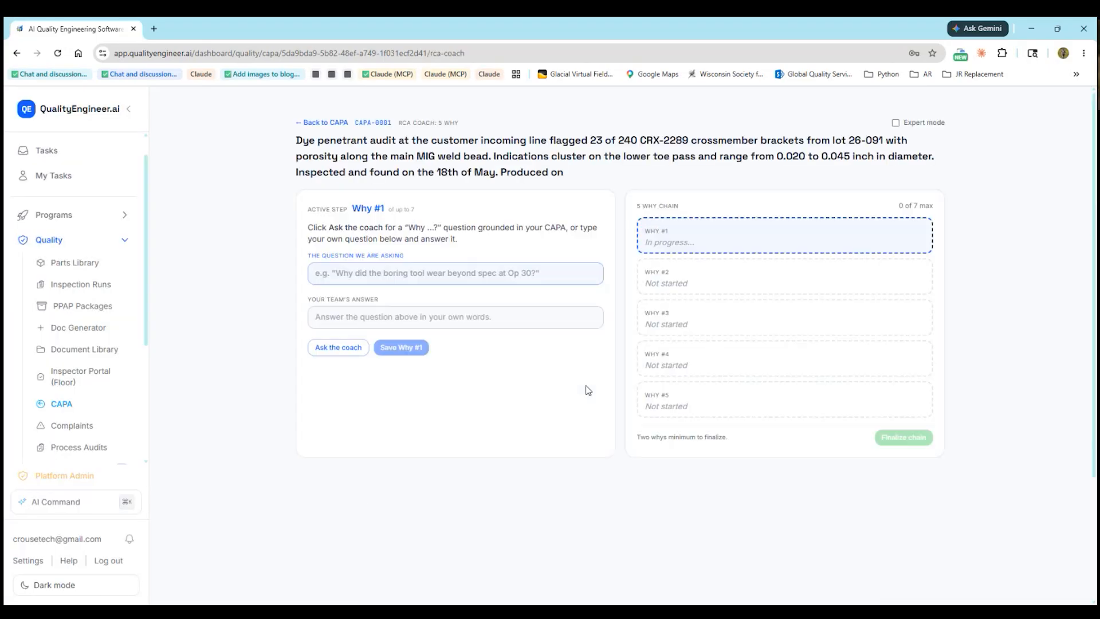
{"action": "key", "text": "alt+Left"}
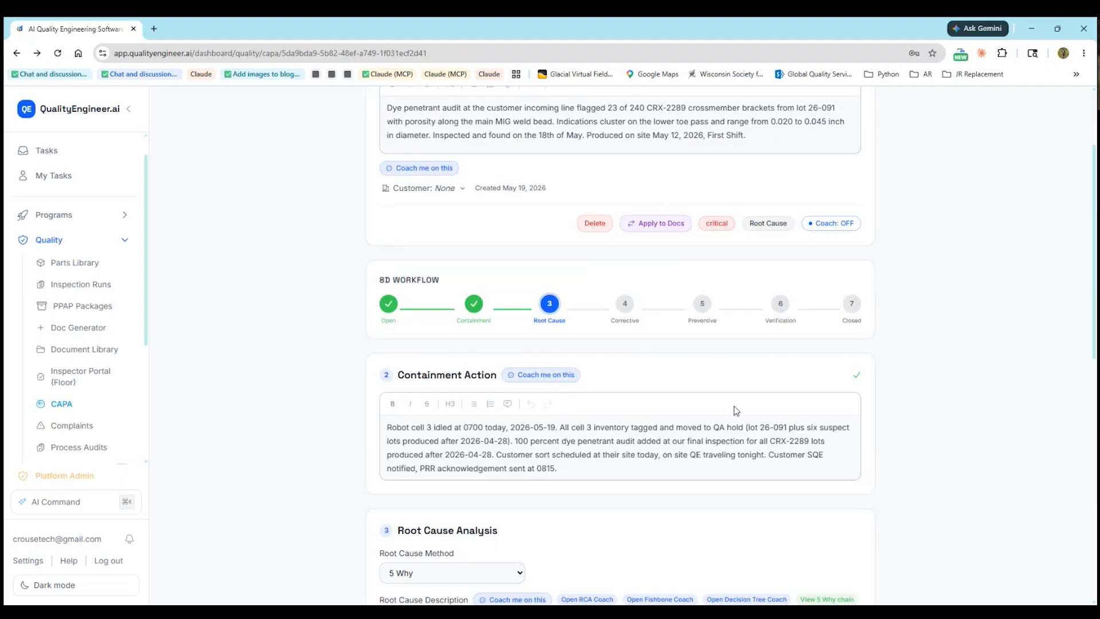
Recheck the 5 Why chain and advance CAPA-0001 to the Corrective stage
{"action": "scroll", "coordinate": [736, 410], "scroll_direction": "down", "scroll_amount": 5}
{"action": "left_click", "coordinate": [833, 316]}
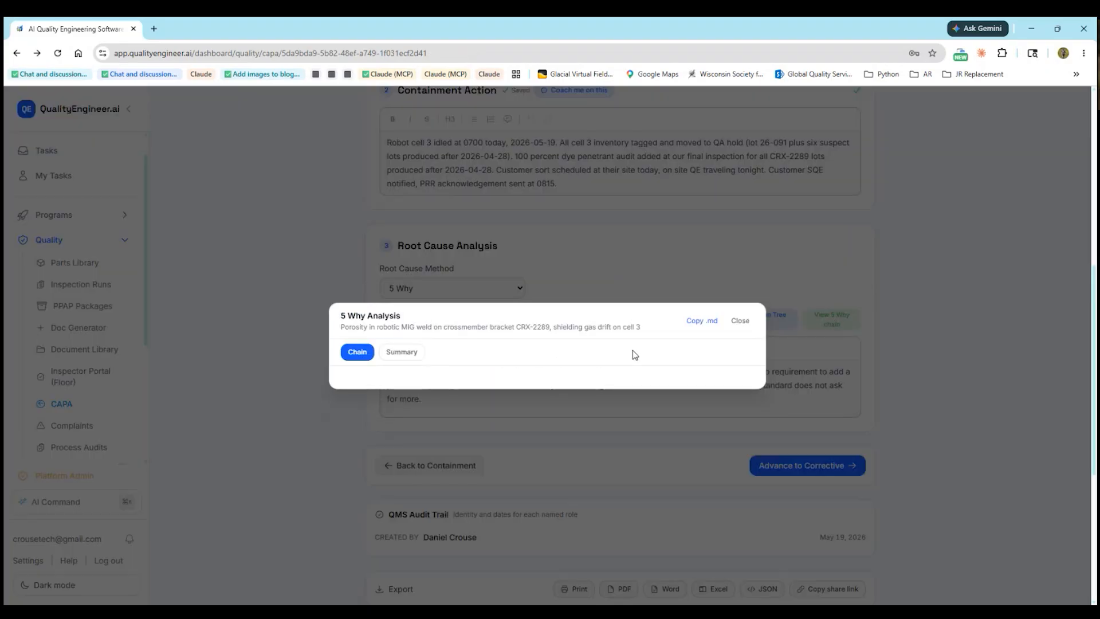
{"action": "left_click", "coordinate": [740, 320]}
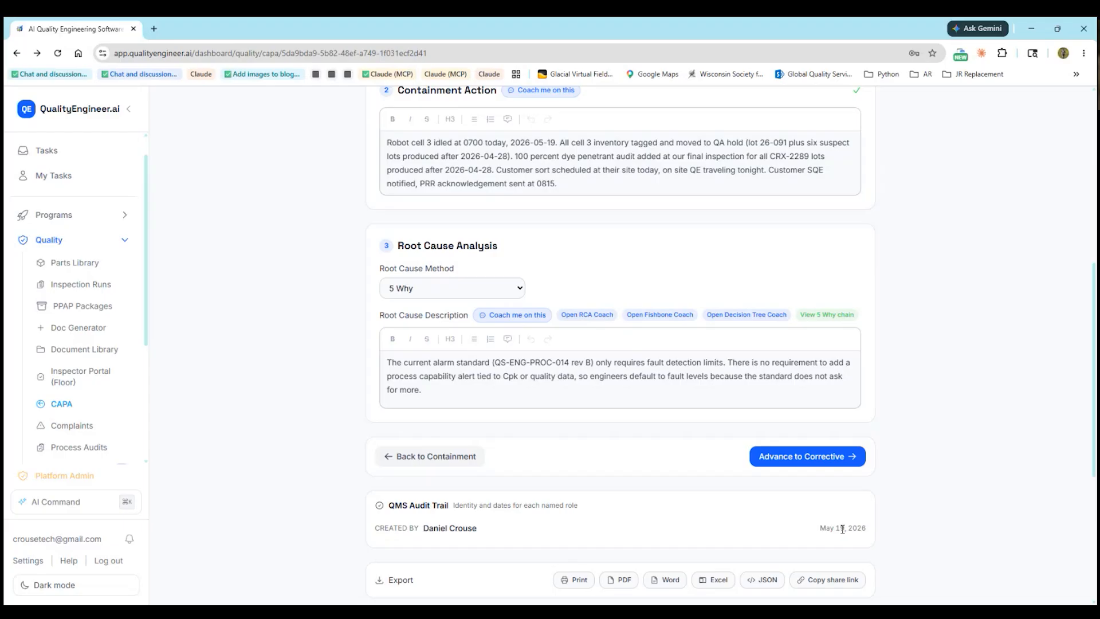
{"action": "left_click", "coordinate": [809, 461]}
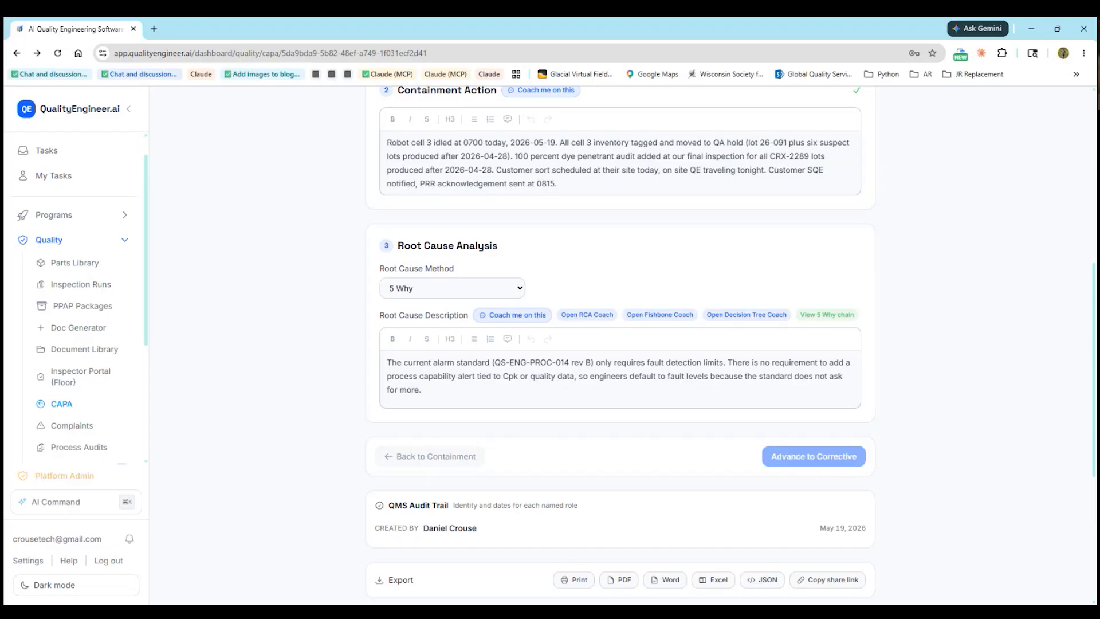
Replace the Corrective Action placeholder with the cell 3 gas regulator, 30/25 SCFH alarm and six-lot sort paragraph
{"action": "scroll", "coordinate": [358, 502], "scroll_direction": "down", "scroll_amount": 2}
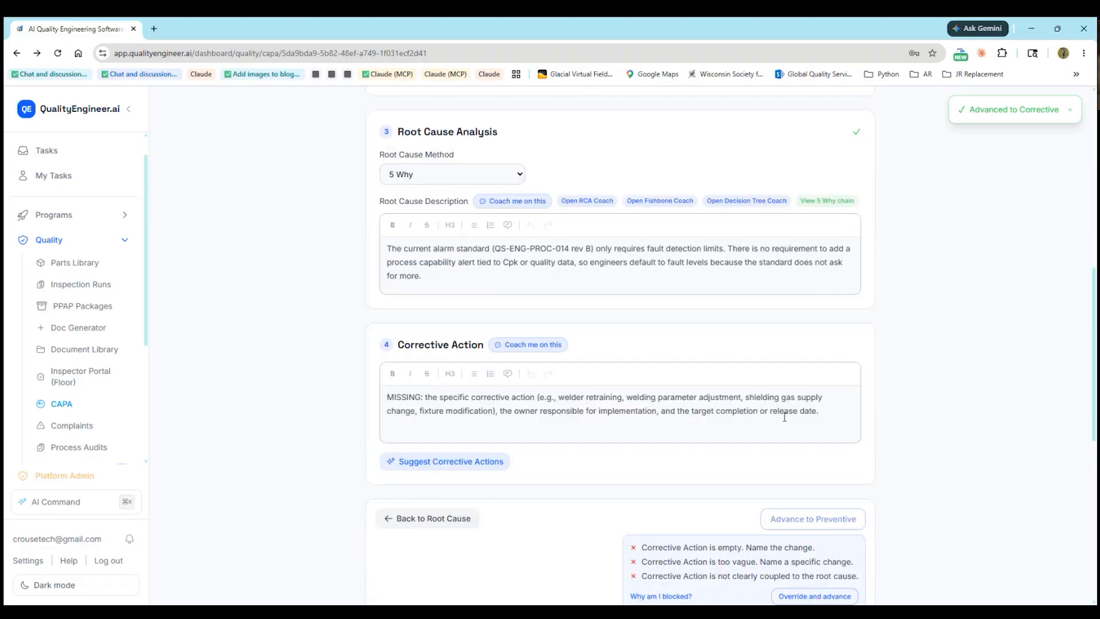
{"action": "left_click_drag", "start_coordinate": [831, 411], "coordinate": [385, 395]}
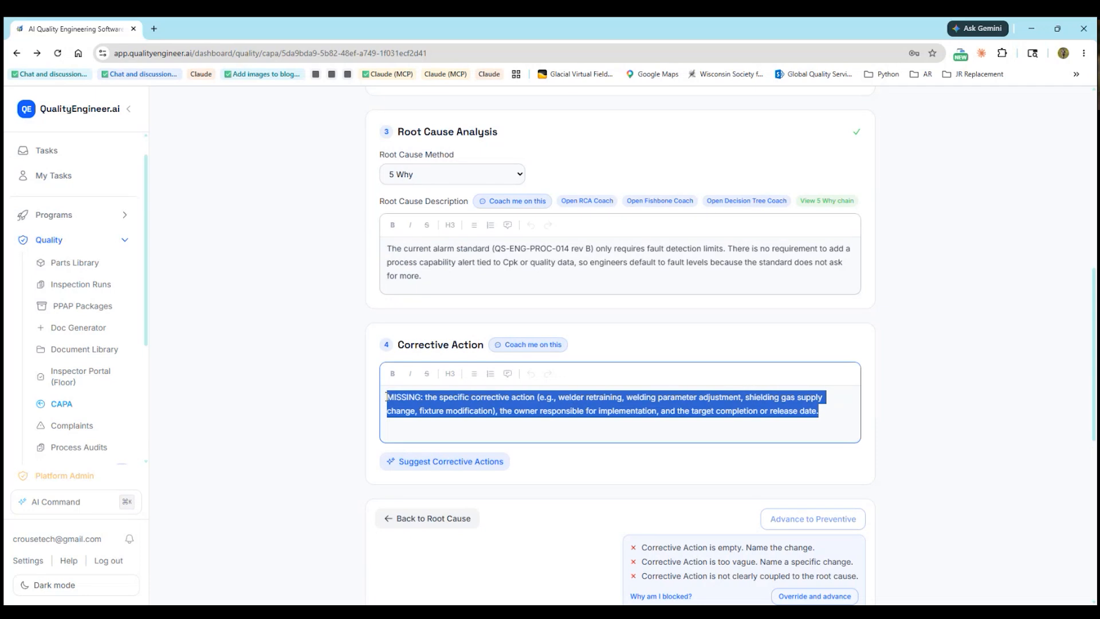
{"action": "scroll", "coordinate": [385, 395], "scroll_direction": "down", "scroll_amount": 1}
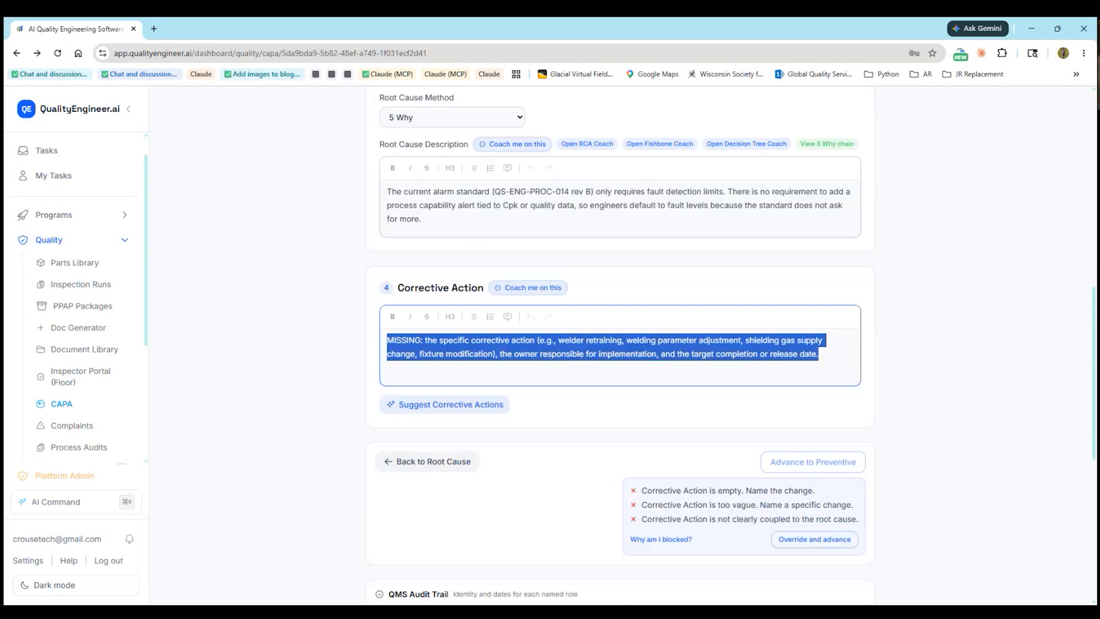
{"action": "key", "text": "alt+Tab"}
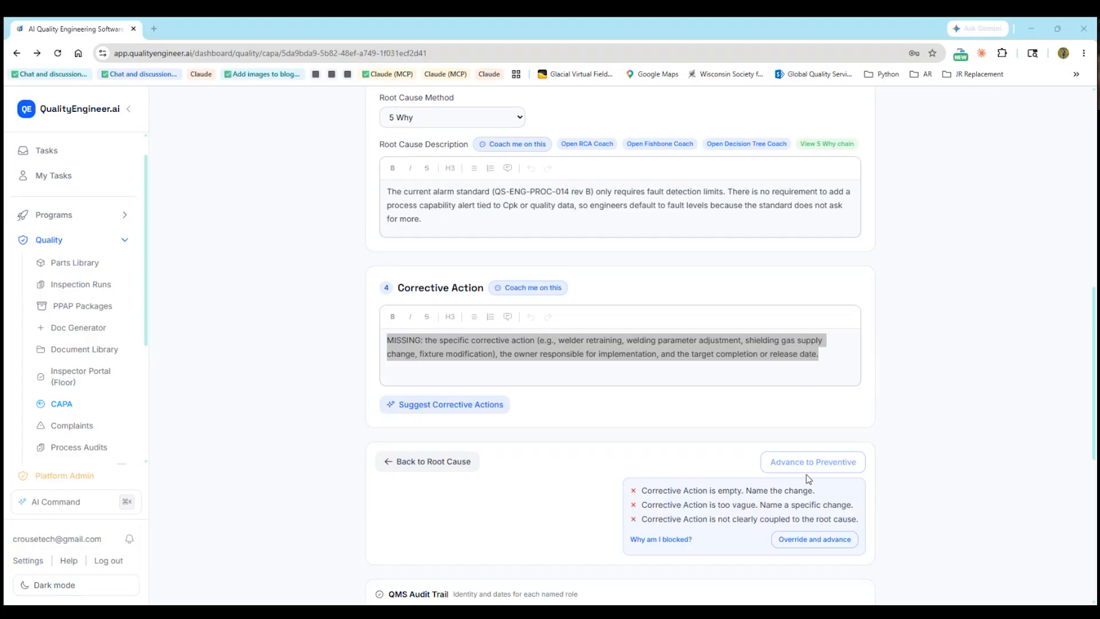
{"action": "left_click", "coordinate": [496, 353]}
{"action": "left_click_drag", "start_coordinate": [818, 360], "coordinate": [388, 339]}
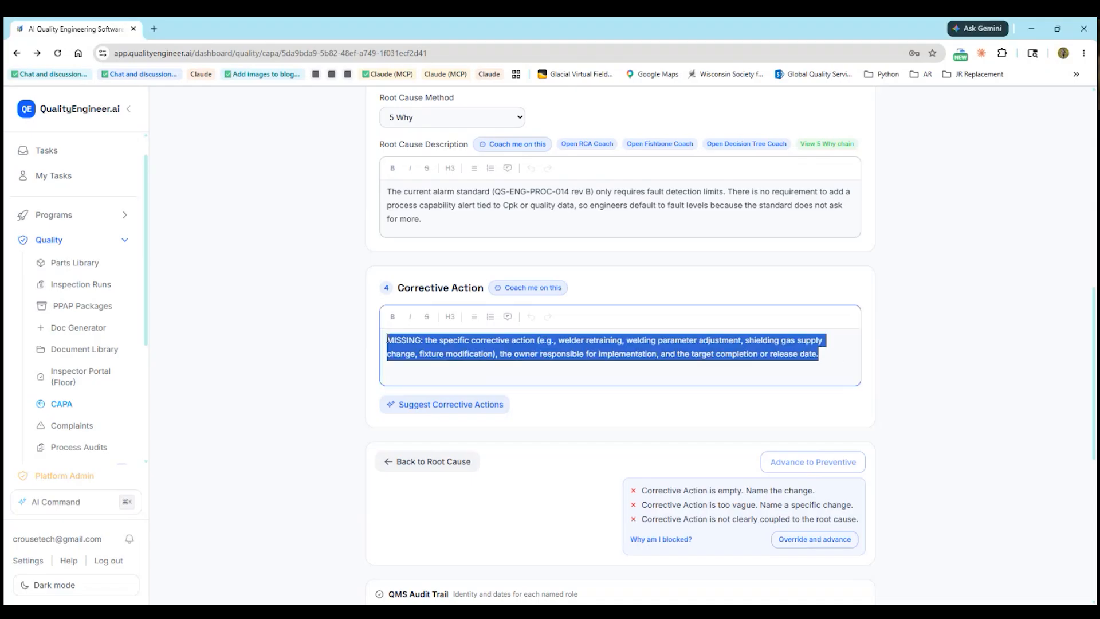
{"action": "type", "text": "Replace the cell 3 shielding gas flow regulator with a new unit, calibrated and verified at 35 SCFH plus or minus 0.5 SCFH before cell 3 is returned to production. Re baseline alarm thresholds on cell 3 to a 30 SCFH alert and a 25 SCFH alarm. Run a 50 piece first article on CRX-2289 with 100 percent dye penetrant before resuming production shipments. Hold and sort the six suspect lots produced after 2026-04-28, disposition by dye penetrant on every piece."}
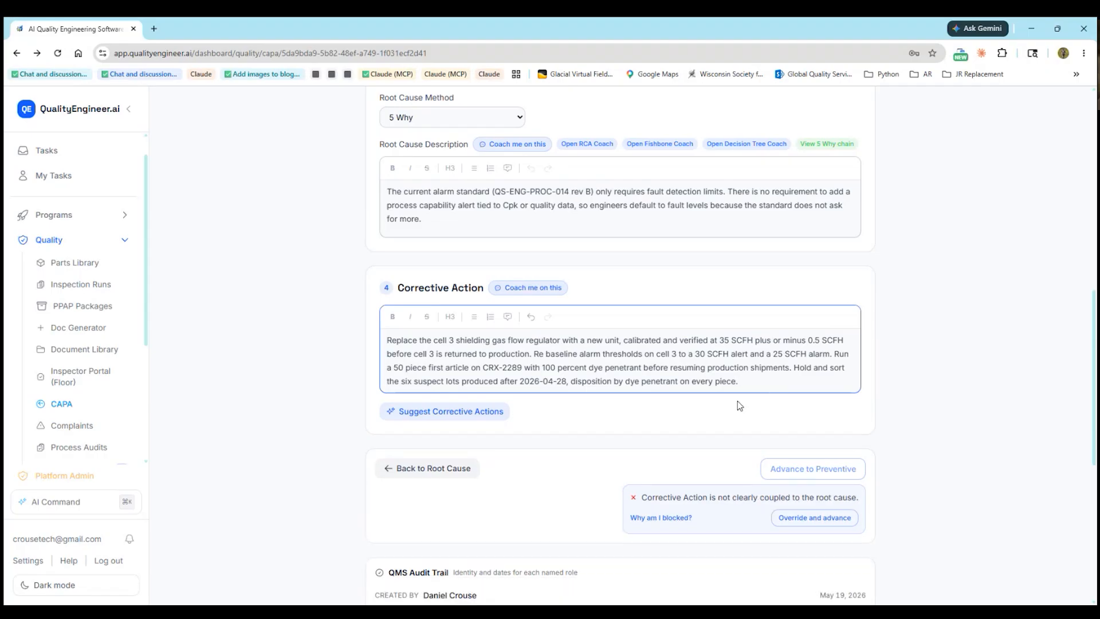
Apply the AI suggestion revising QS-ENG-PROC-014 to require Cpk ≥ 1.33 alert thresholds
{"action": "left_click", "coordinate": [427, 416]}
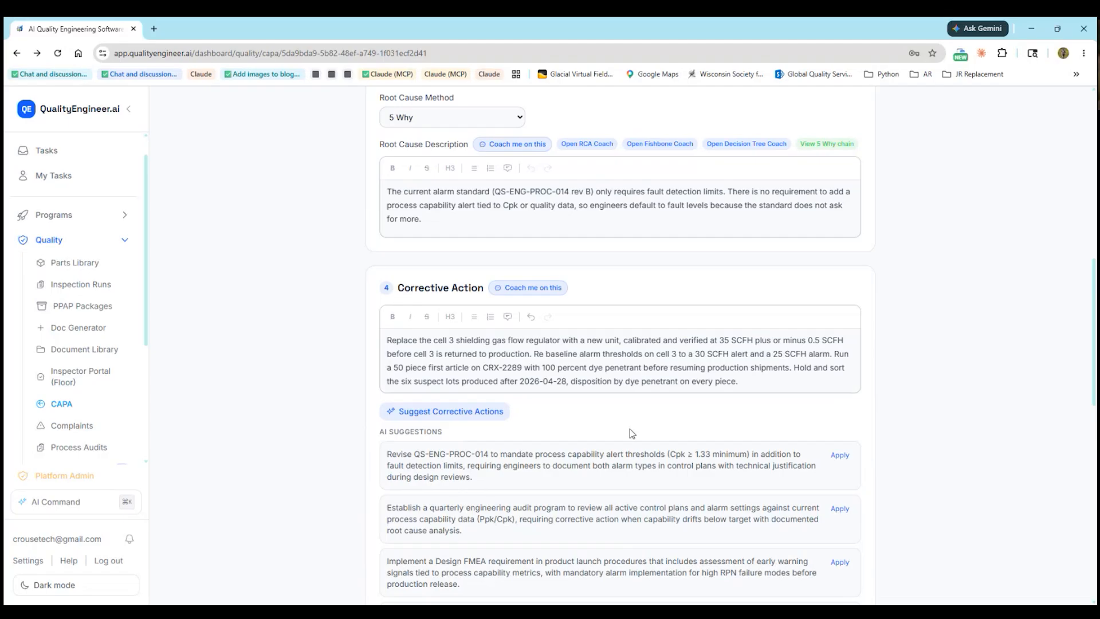
{"action": "scroll", "coordinate": [630, 430], "scroll_direction": "down", "scroll_amount": 5}
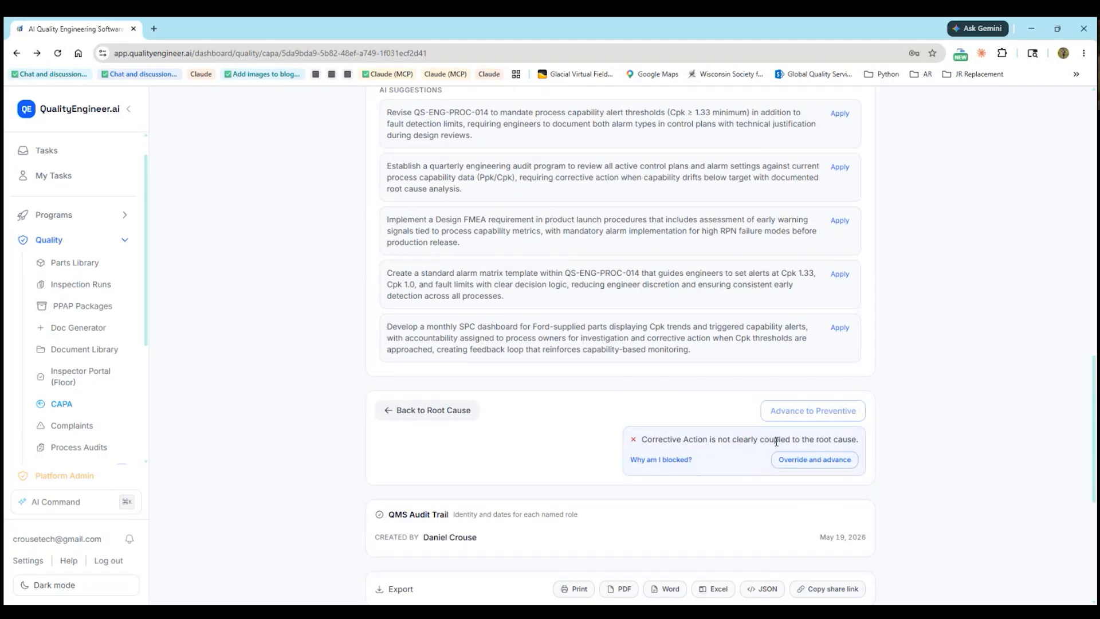
{"action": "scroll", "coordinate": [796, 442], "scroll_direction": "up", "scroll_amount": 3}
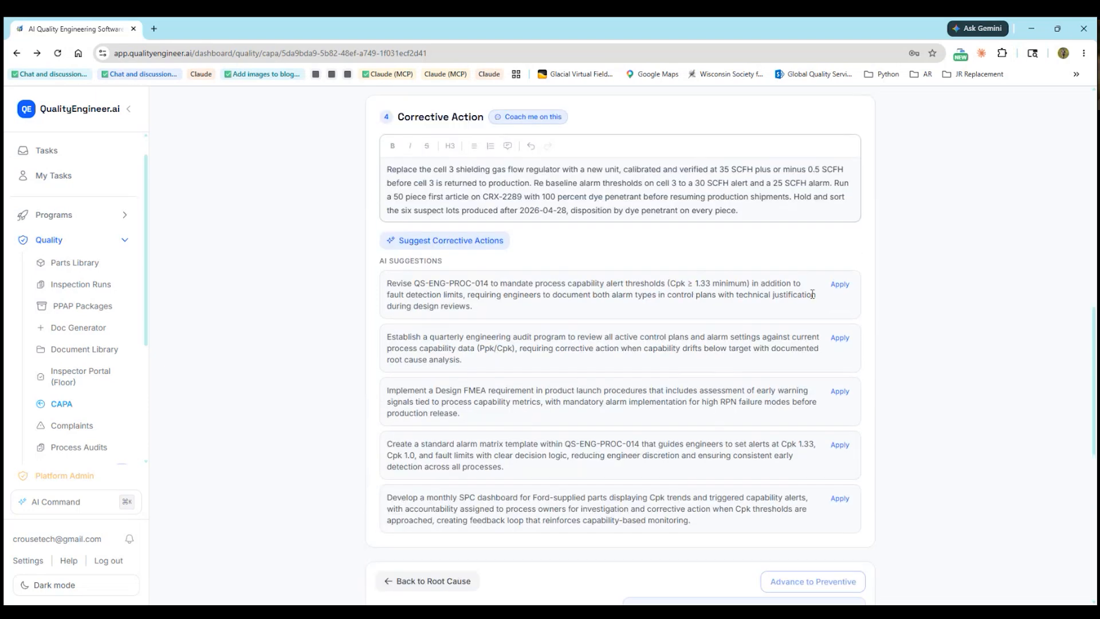
{"action": "left_click", "coordinate": [839, 285]}
{"action": "scroll", "coordinate": [858, 333], "scroll_direction": "down", "scroll_amount": 1}
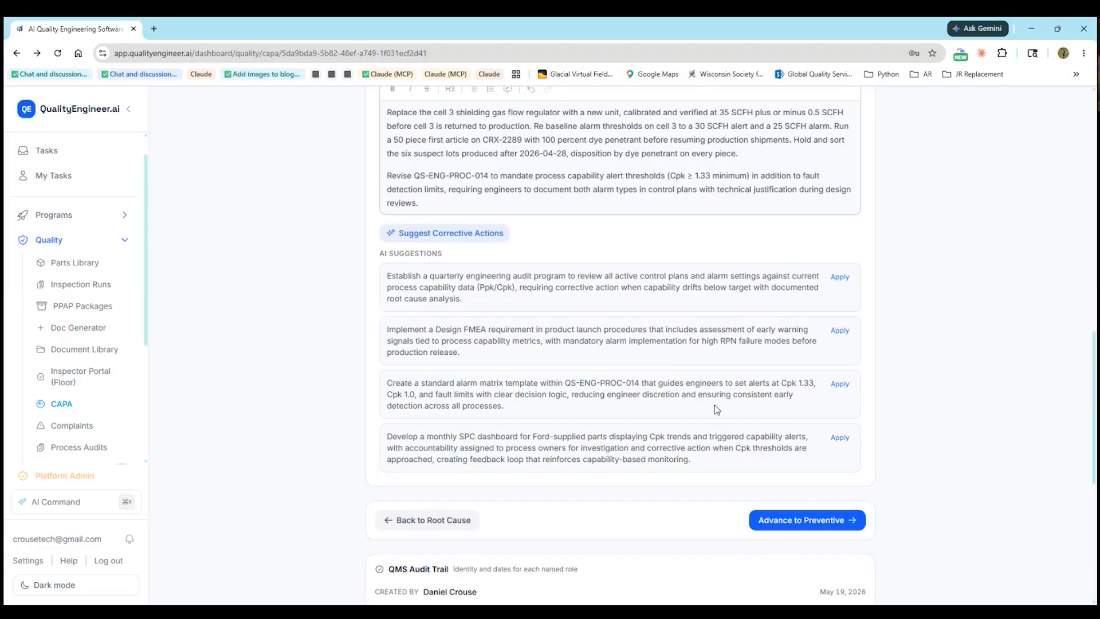
{"action": "scroll", "coordinate": [714, 405], "scroll_direction": "down", "scroll_amount": 1}
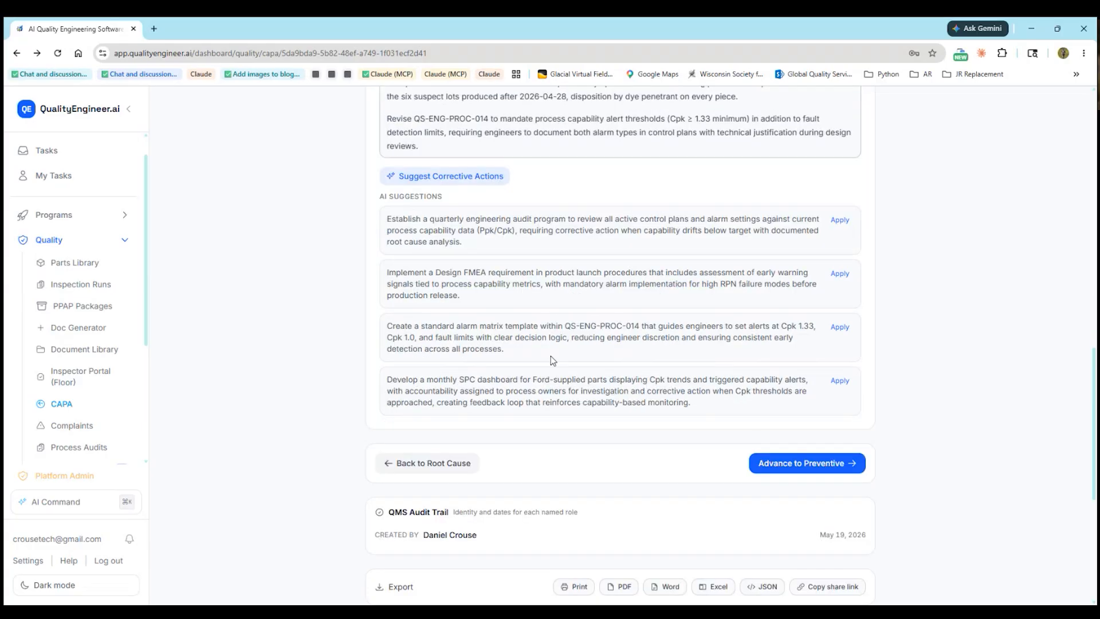
Move to the Preventive stage and paste the four-item plan over the MISSING placeholder
{"action": "left_click", "coordinate": [812, 465]}
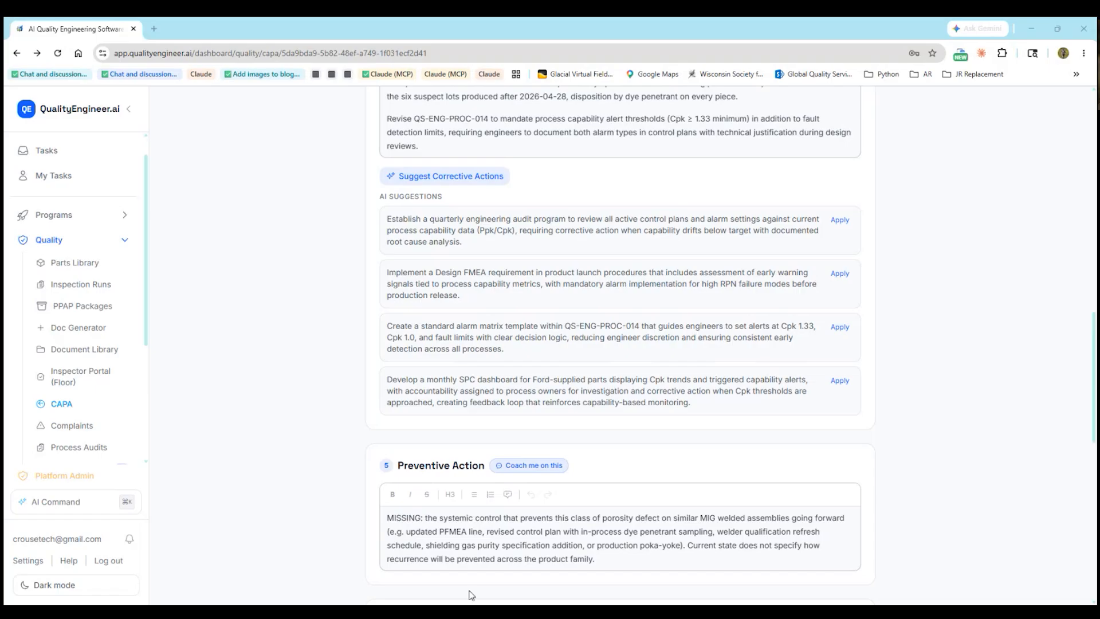
{"action": "scroll", "coordinate": [421, 554], "scroll_direction": "down", "scroll_amount": 2}
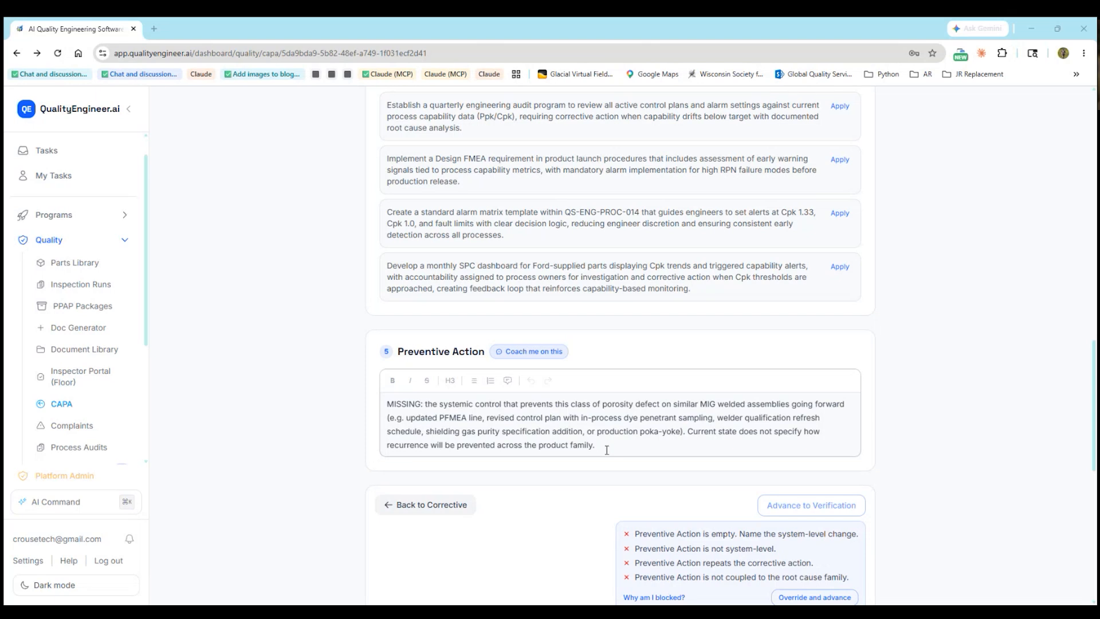
{"action": "left_click_drag", "start_coordinate": [597, 445], "coordinate": [380, 410]}
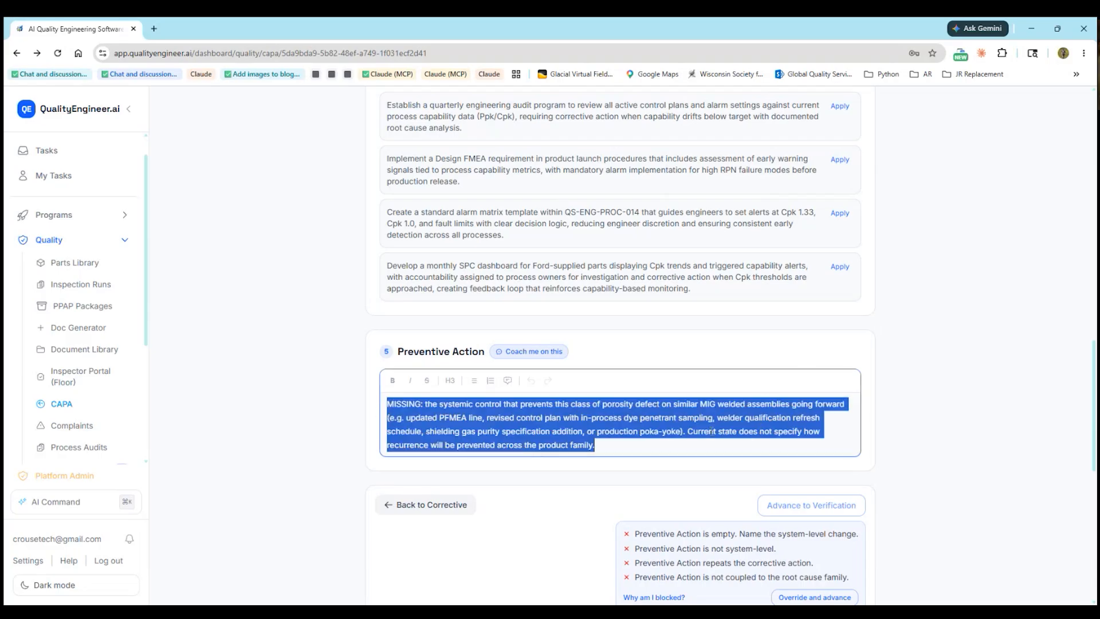
{"action": "type", "text": "1. Roll the same alarm threshold re baseline to all six weld cells (30 SCFH alert, 25 SCFH alarm), tied to weld porosity Cpk requirement. Target completion 2026-06-15. 2. Move flow regulator calibration on all weld cells from annual to monthly PM cadence. Update PM master schedule in the maintenance system. Target completion 2026-06-01. 3. Update Control Plan and PFMEA for the CRX-2289 platform family to add shielding gas flow as a controlled characteristic with SPC trigger limits, reviewed weekly. Target completion 2026-06-30. 4. Revise alarm setting standard QS-ENG-PROC-014 to require a process capability threshold in addition to a fault detection threshold for any controlled process parameter. Target rev C release 2026-07-15."}
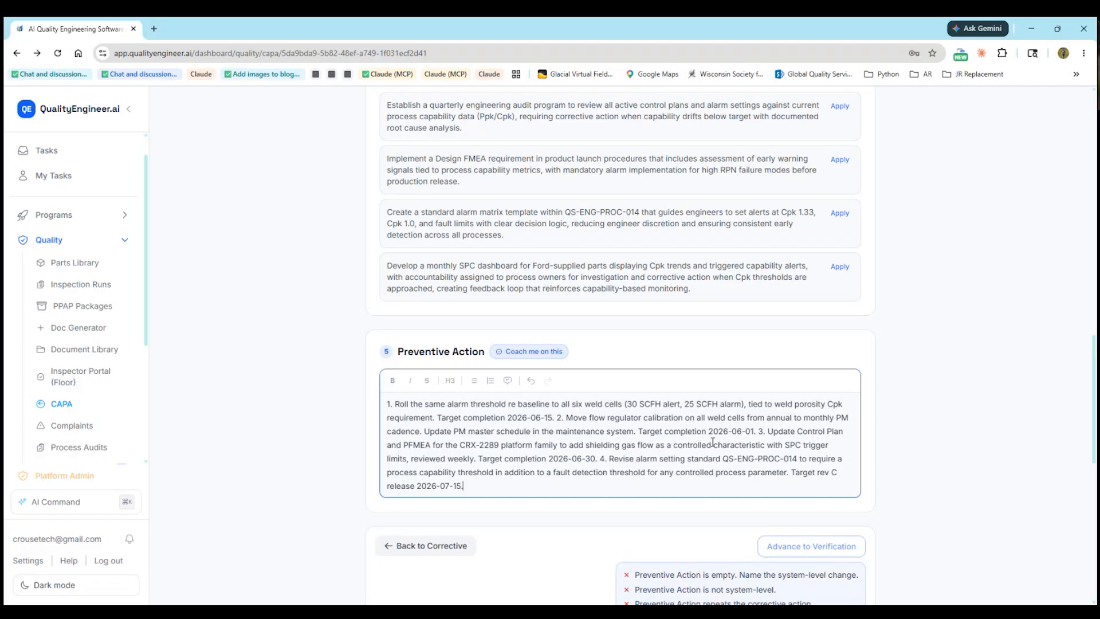
Split preventive items 2, 3 and 4 into their own paragraphs
{"action": "left_click", "coordinate": [556, 418]}
{"action": "key", "text": "Return"}
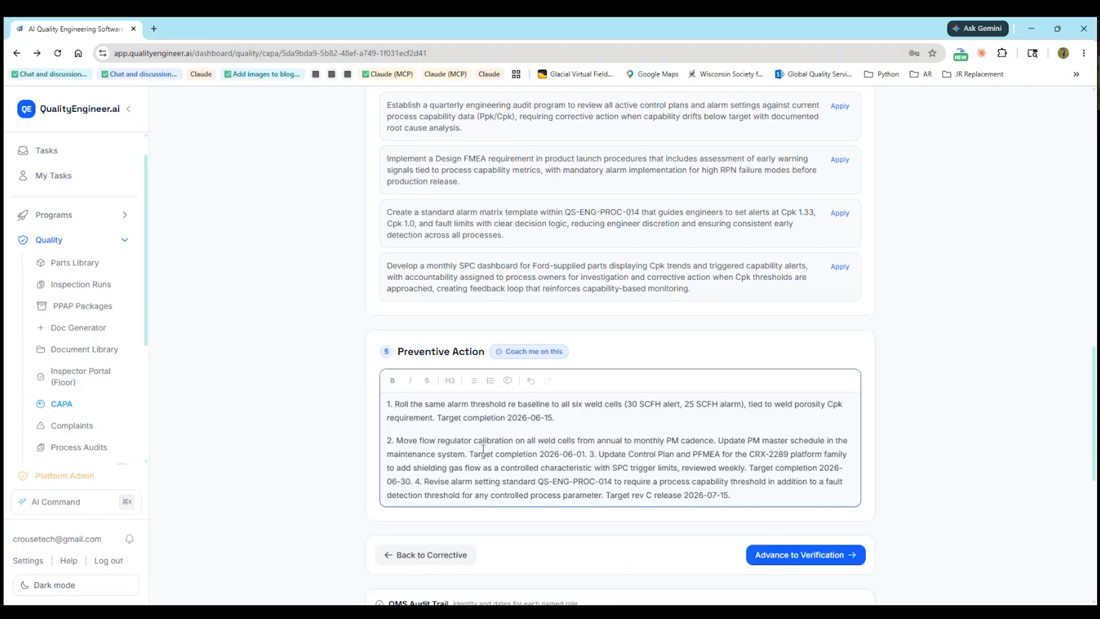
{"action": "left_click", "coordinate": [590, 454]}
{"action": "key", "text": "Return"}
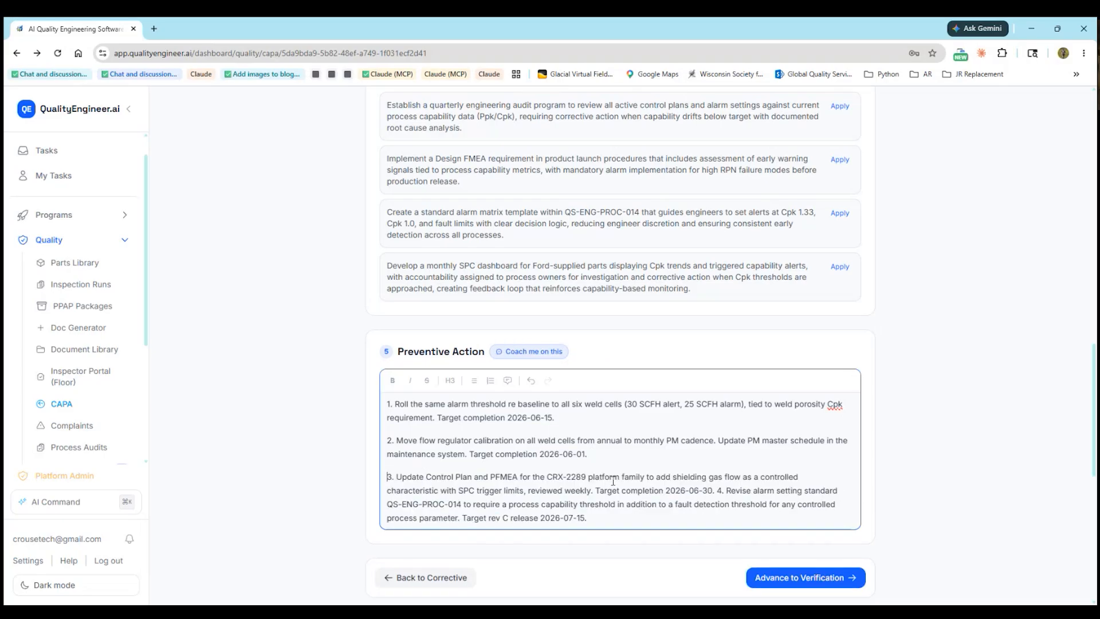
{"action": "left_click", "coordinate": [717, 491]}
{"action": "key", "text": "Return"}
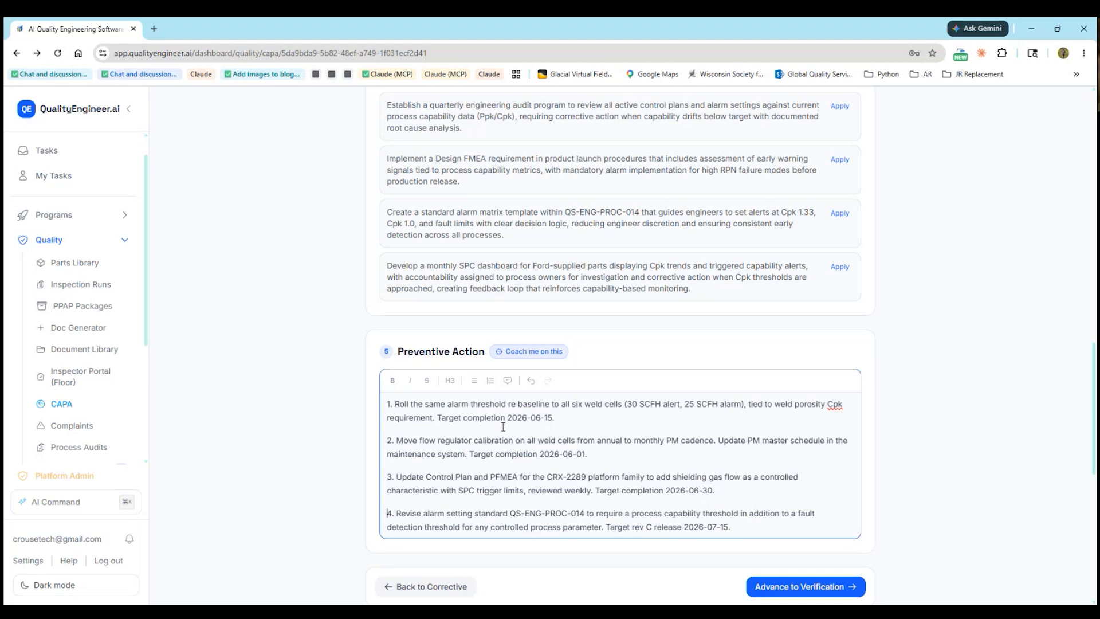
{"action": "scroll", "coordinate": [523, 441], "scroll_direction": "down", "scroll_amount": 1}
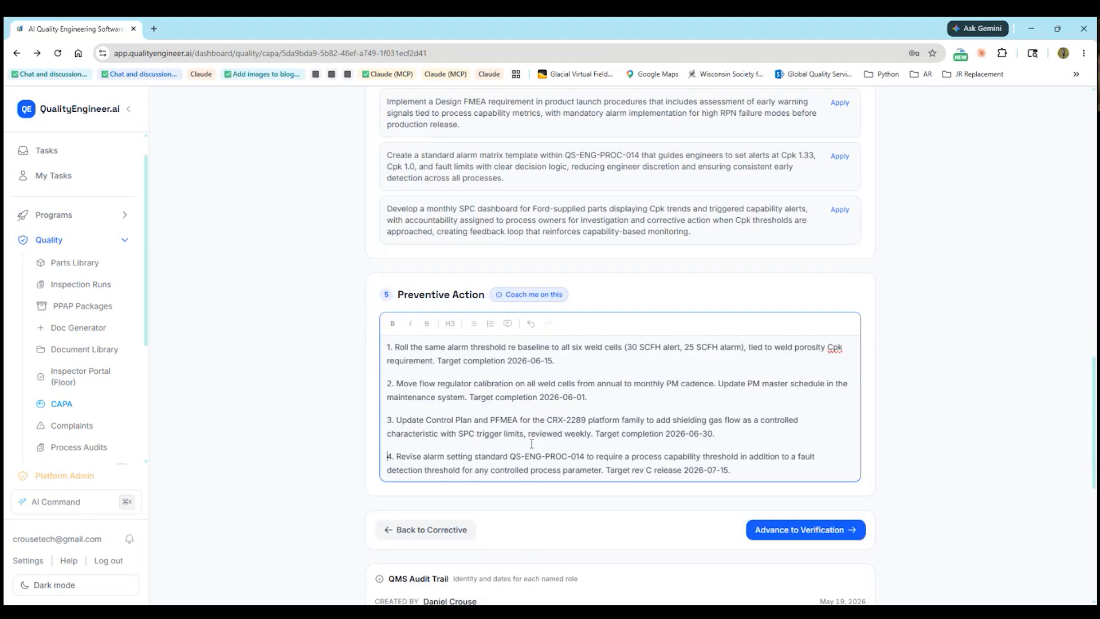
{"action": "scroll", "coordinate": [531, 444], "scroll_direction": "down", "scroll_amount": 1}
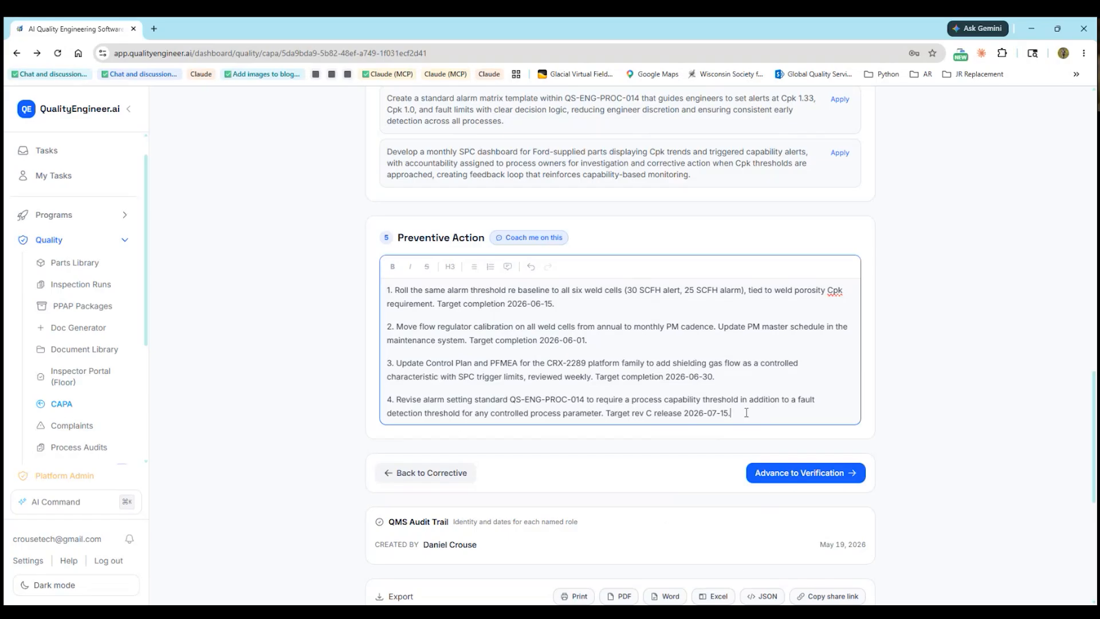
{"action": "left_click_drag", "start_coordinate": [731, 413], "coordinate": [360, 300]}
{"action": "key", "text": "ctrl+c"}
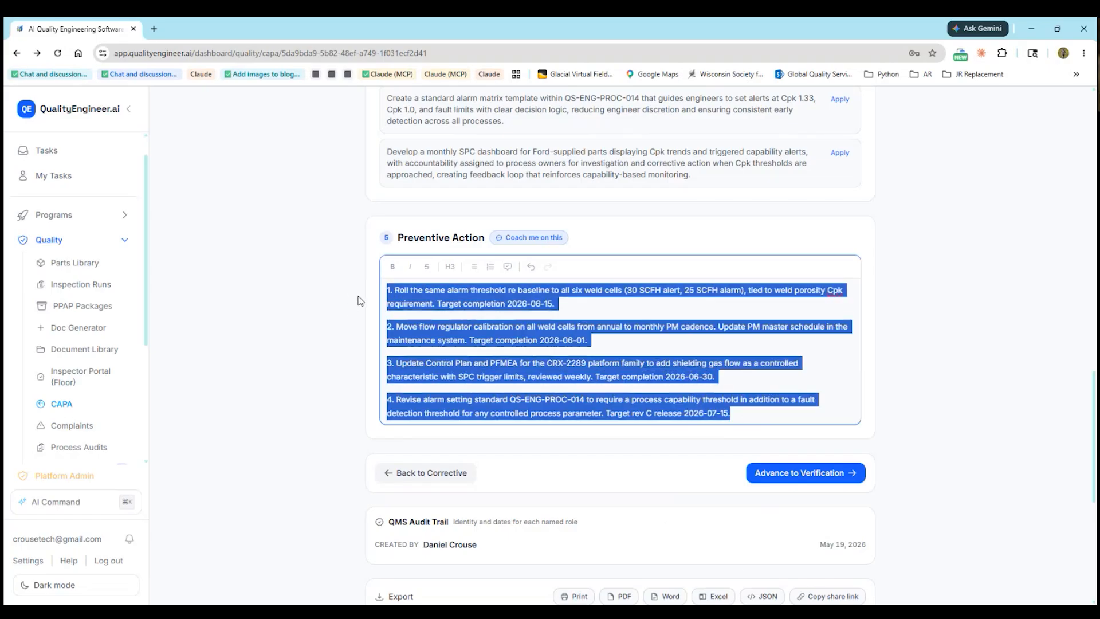
{"action": "key", "text": "Delete"}
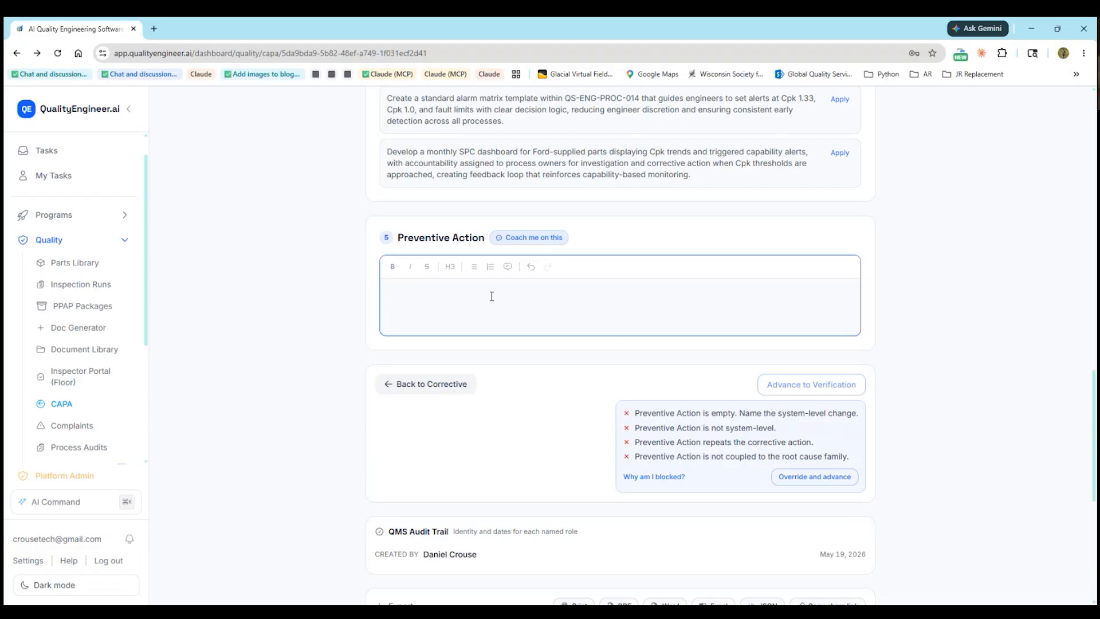
{"action": "key", "text": "ctrl+v"}
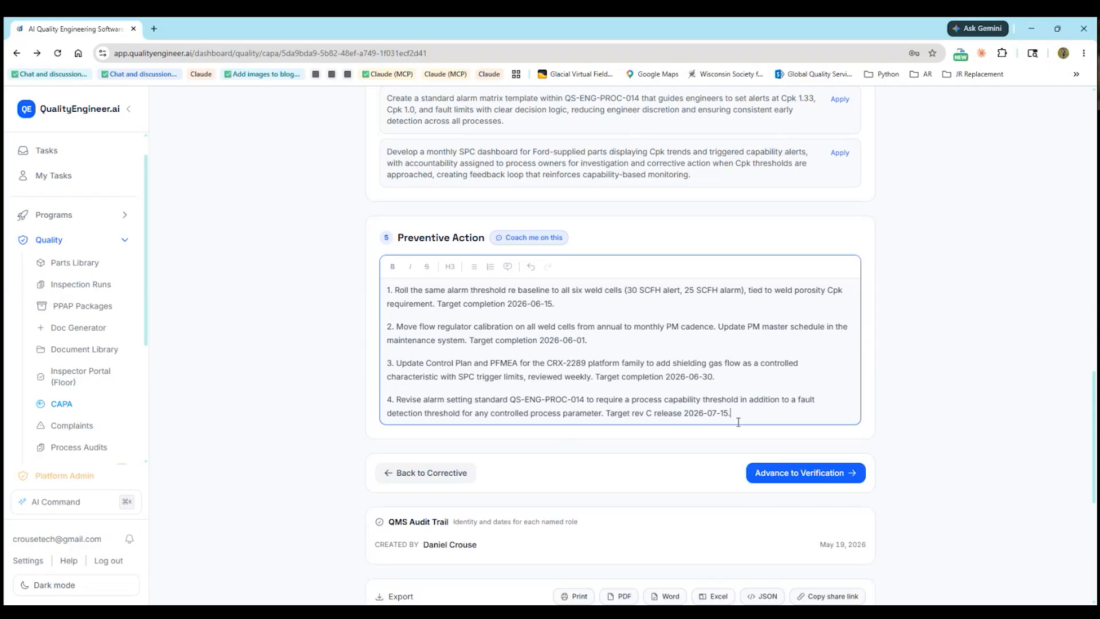
{"action": "scroll", "coordinate": [943, 404], "scroll_direction": "up", "scroll_amount": 15}
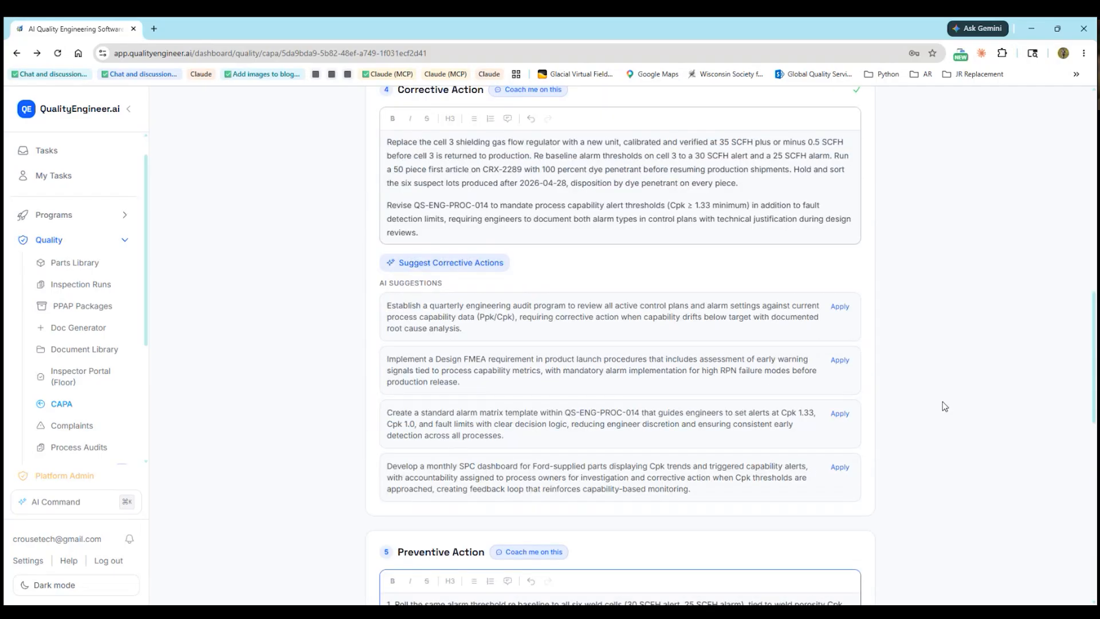
Turn on the Coach to show quality score 85, then advance CAPA-0001 to Verification
{"action": "left_click", "coordinate": [828, 351]}
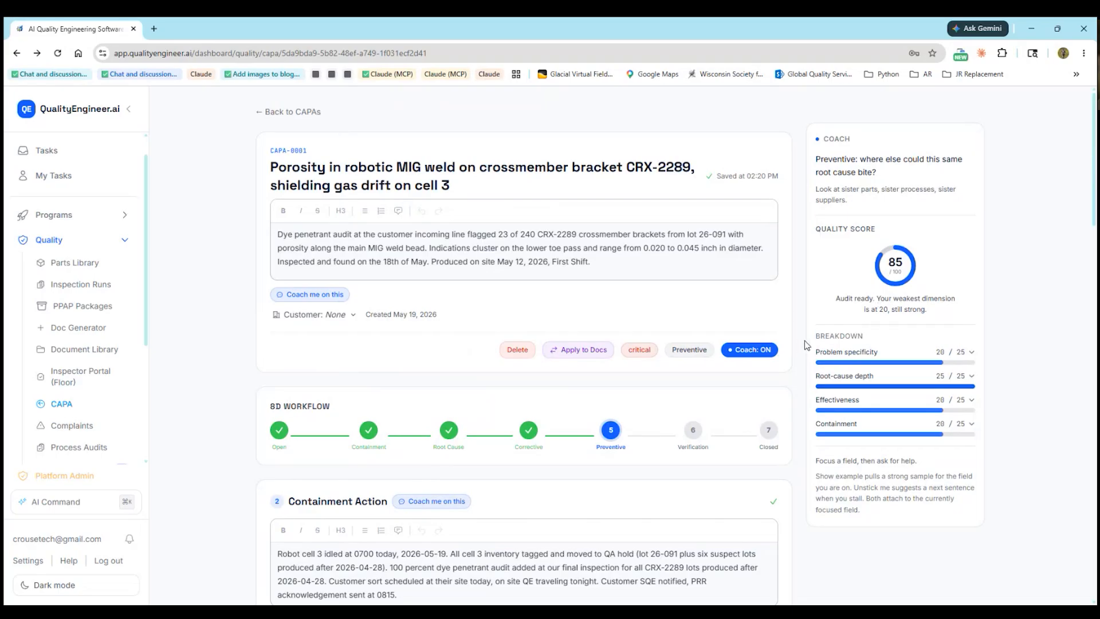
{"action": "scroll", "coordinate": [793, 328], "scroll_direction": "down", "scroll_amount": 7}
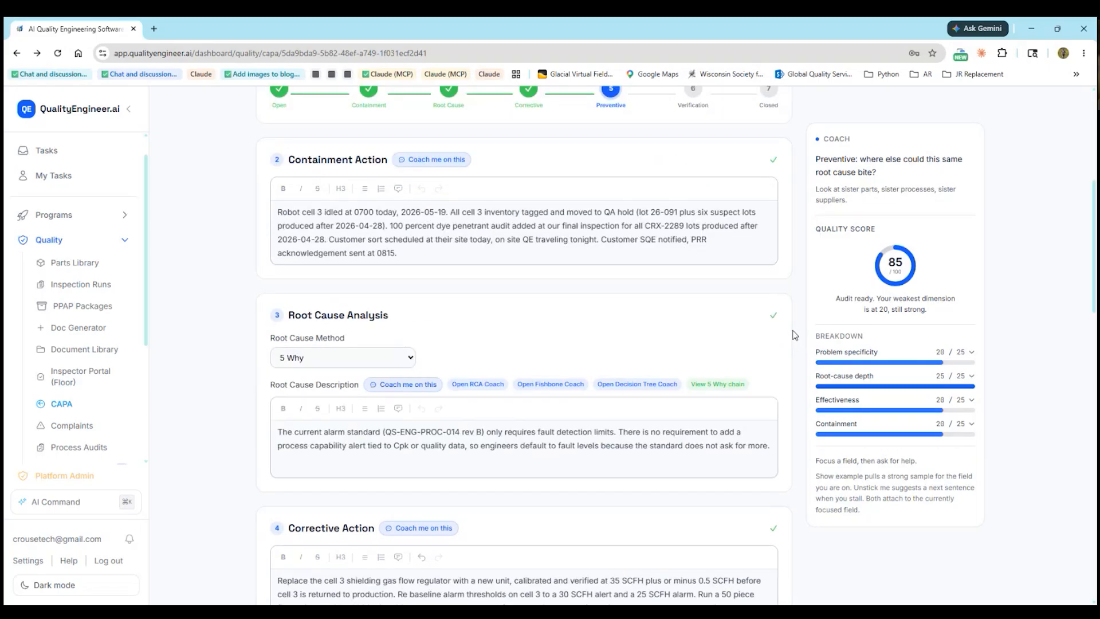
{"action": "scroll", "coordinate": [793, 332], "scroll_direction": "down", "scroll_amount": 10}
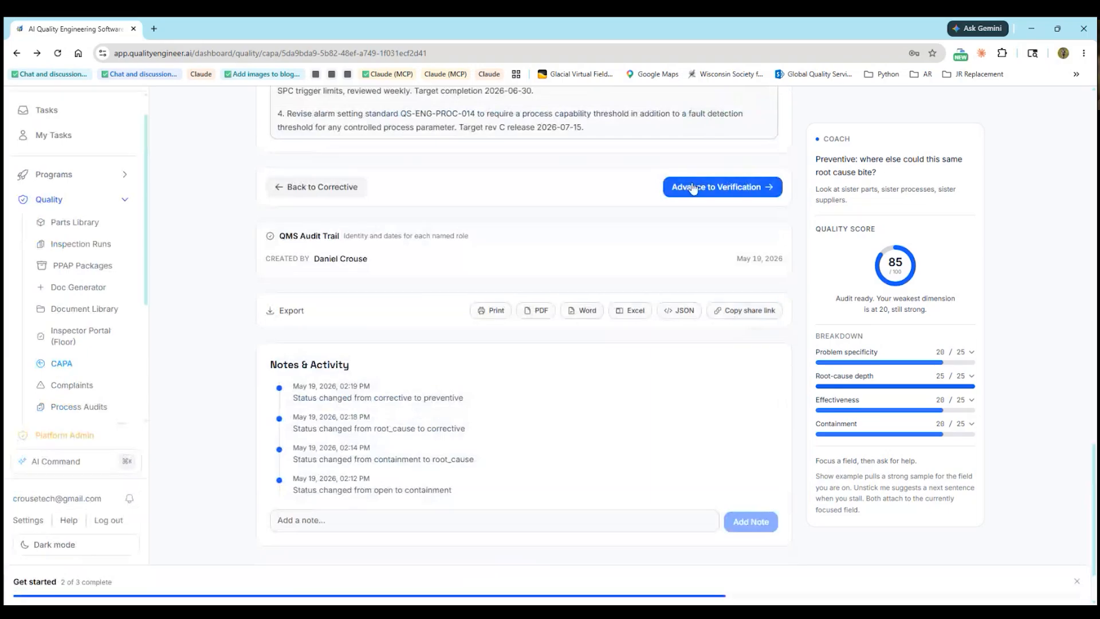
{"action": "left_click", "coordinate": [692, 188]}
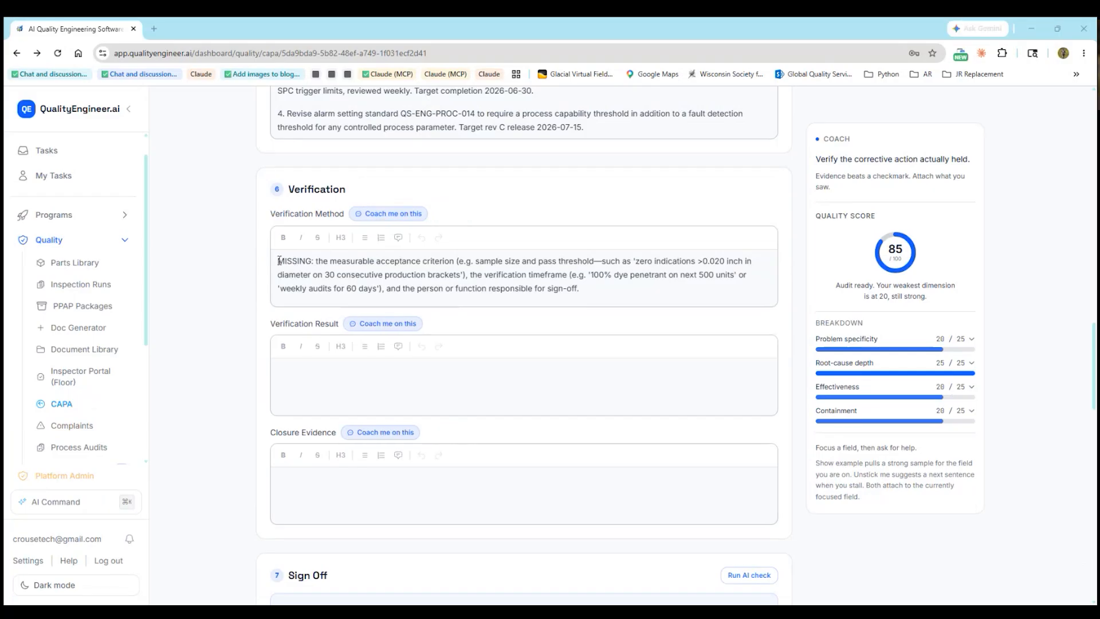
Paste the 90-day porosity audit method, 30-day checkpoint results and attached closure evidence into the Verification fields
{"action": "left_click_drag", "start_coordinate": [279, 261], "coordinate": [705, 304]}
{"action": "type", "text": "Zero porosity findings on CRX-2289 across 90 days of weekly dye penetrant audit on first, middle, last piece from every lot, plus daily shielding gas flow chart review on cell 3 with no excursion below 30 SCFH. Hold cell 3 weld porosity Cpk at or above 1.33 across that window. Effectiveness review at 30, 60, 90 days. Review owner: Quality Engineering, witnessed by Manufacturing Engineering."}
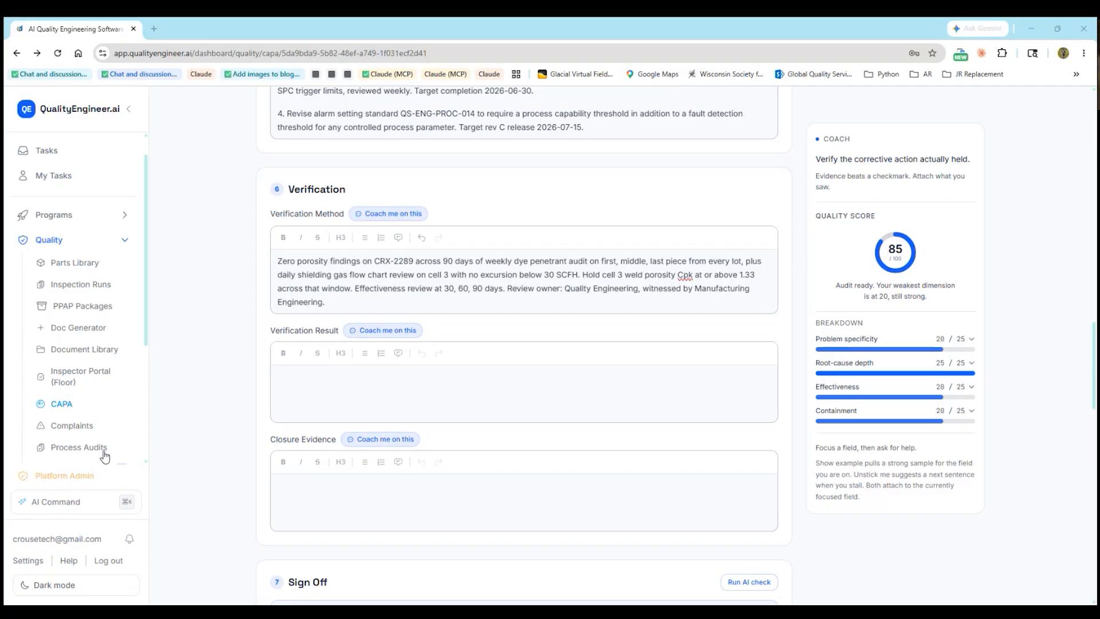
{"action": "left_click", "coordinate": [360, 367]}
{"action": "type", "text": "First 30 day checkpoint complete 2026-06-21. Zero porosity findings across 412 audited pieces from 14 lots. Cell 3 gas flow steady at 35.1 SCFH average with no excursion below 33 SCFH. Cpk on cell 3 weld porosity at 1.62 over the 30 day window. Day 60 and day 90 checkpoints scheduled and tracked in the audit calendar."}
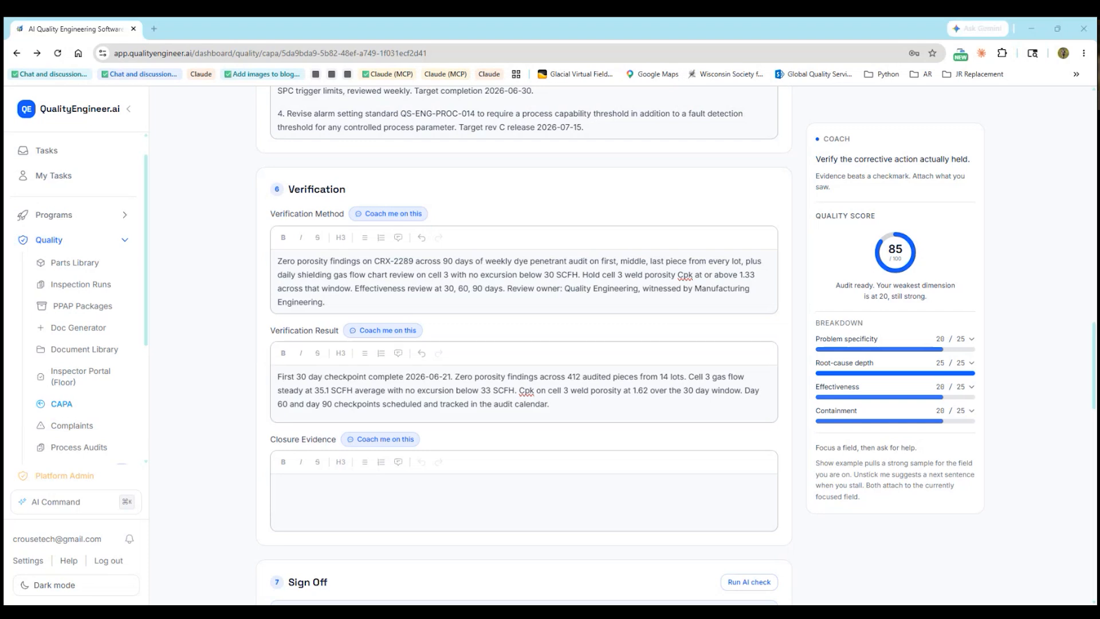
{"action": "left_click", "coordinate": [322, 484]}
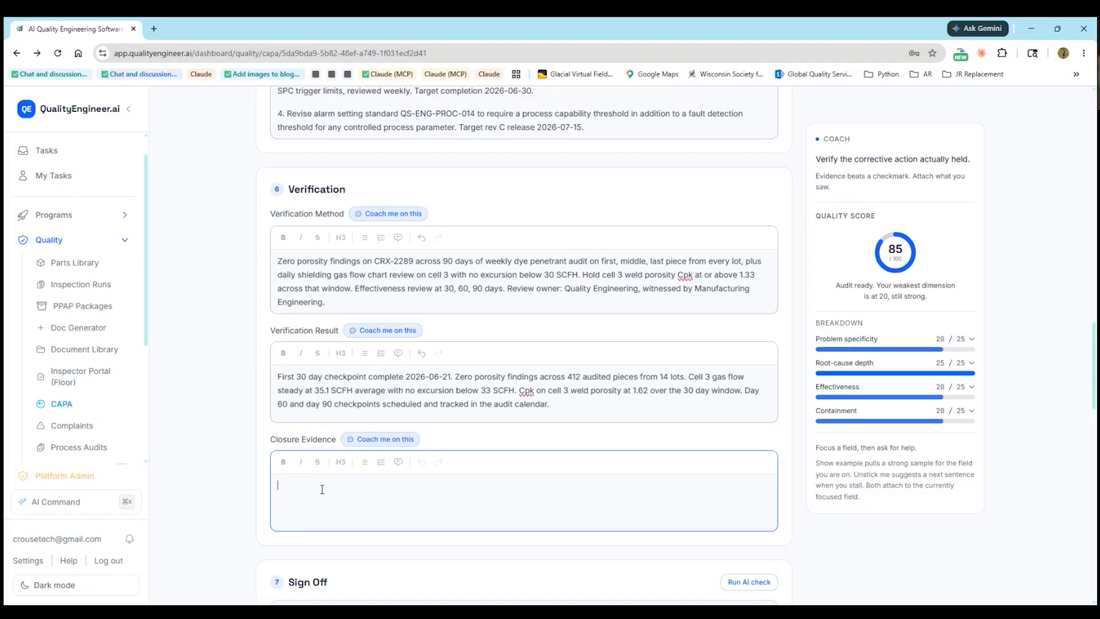
{"action": "type", "text": "Attached objective evidence: - Cell 3 regulator calibration certificate dated 2026-05-19, traceable to NIST. - Updated alarm threshold configuration export from cell 3 PLC, dated 2026-05-19, showing 30 SCFH alert and 25 SCFH alarm. - First article inspection report (50 pieces) on CRX-2289 dated 2026-05-22, all dye penetrant accept. - Customer SQE sign off on the corrective action plan, received 2026-05-20. - Revised Control Plan and PFMEA for CRX-2289 platform, rev dates 2026-06-12 and 2026-06-14. - Six lot dispositions complete: 2 lots scrap, 4 lots reworked and shipped under deviation 26-DEV-094. - 30 day verification audit log, signed by Quality Engineering and Manufacturing Engineering."}
{"action": "scroll", "coordinate": [392, 484], "scroll_direction": "down", "scroll_amount": 1}
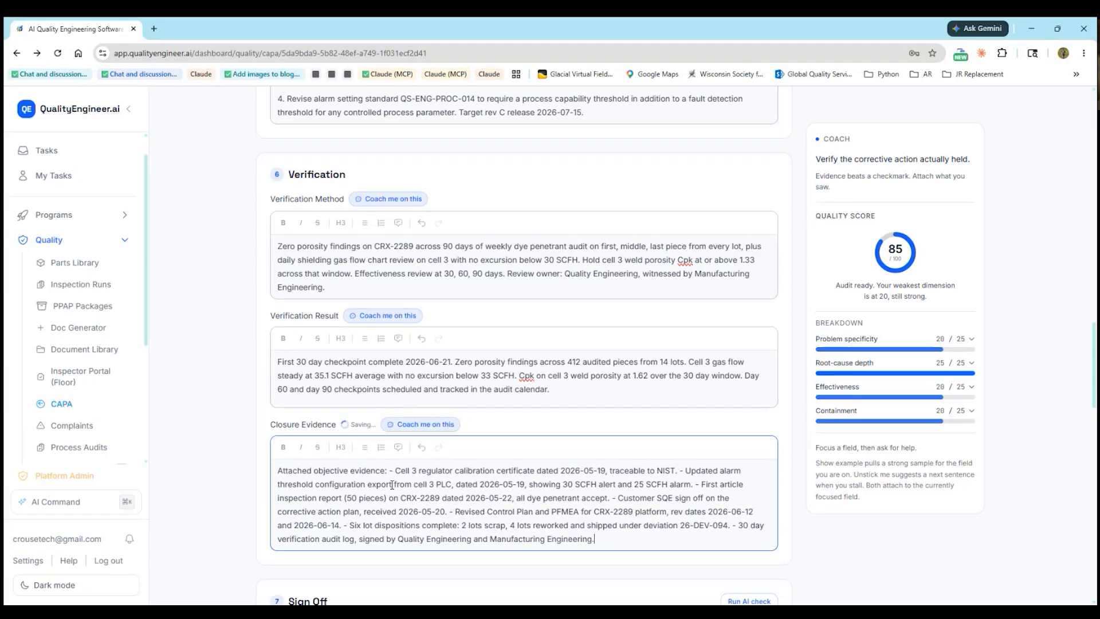
{"action": "scroll", "coordinate": [392, 485], "scroll_direction": "down", "scroll_amount": 3}
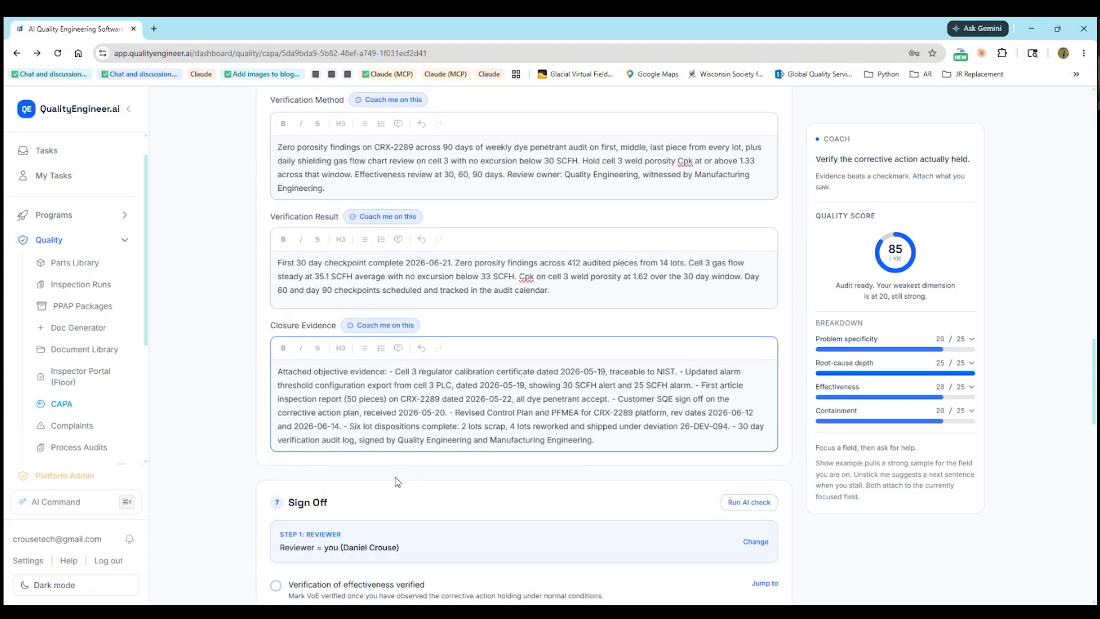
{"action": "scroll", "coordinate": [398, 481], "scroll_direction": "up", "scroll_amount": 3}
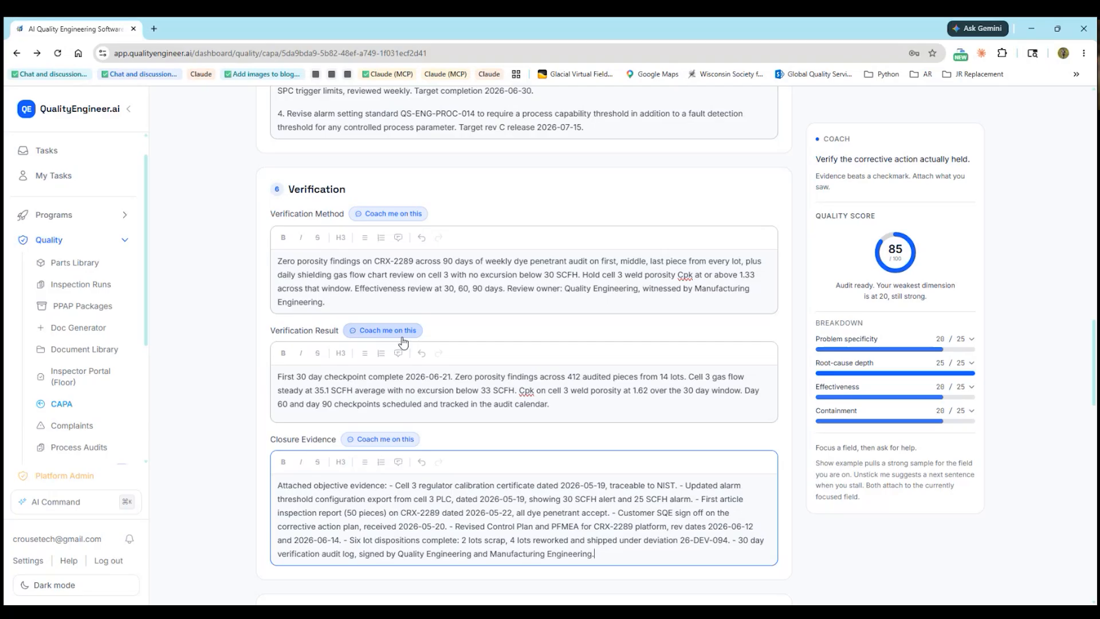
{"action": "scroll", "coordinate": [384, 447], "scroll_direction": "down", "scroll_amount": 4}
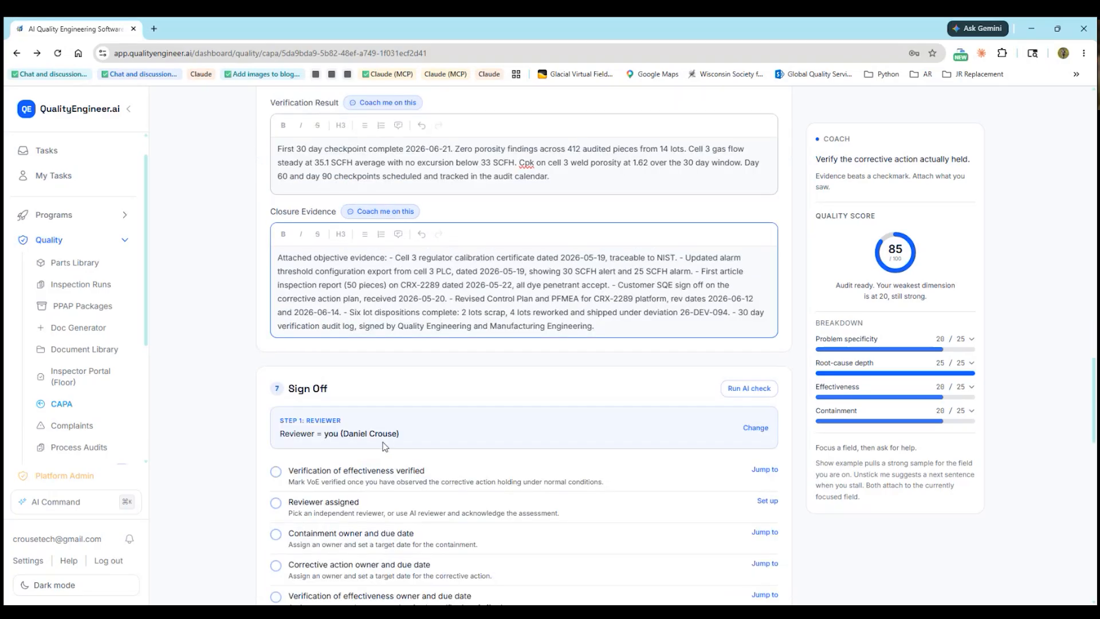
{"action": "scroll", "coordinate": [385, 446], "scroll_direction": "down", "scroll_amount": 2}
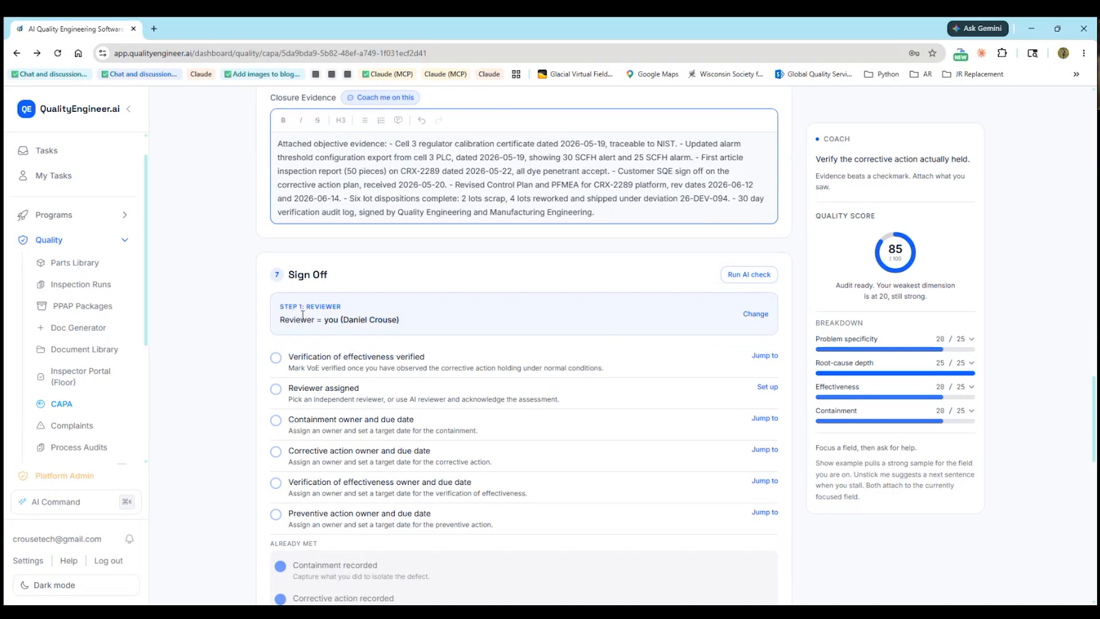
{"action": "scroll", "coordinate": [319, 343], "scroll_direction": "down", "scroll_amount": 1}
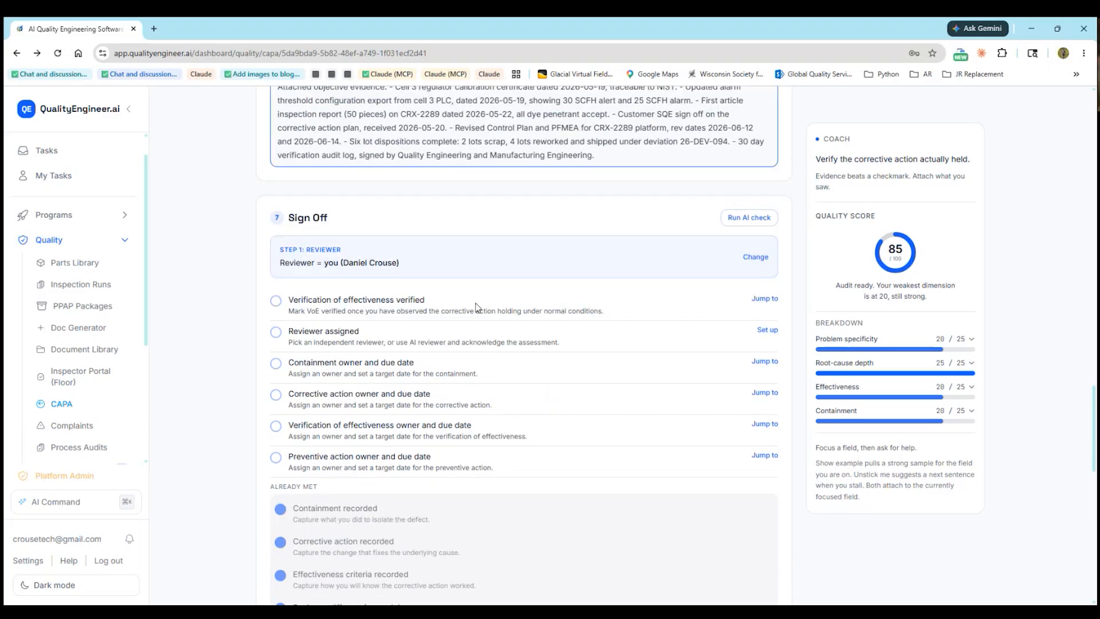
{"action": "scroll", "coordinate": [432, 401], "scroll_direction": "down", "scroll_amount": 3}
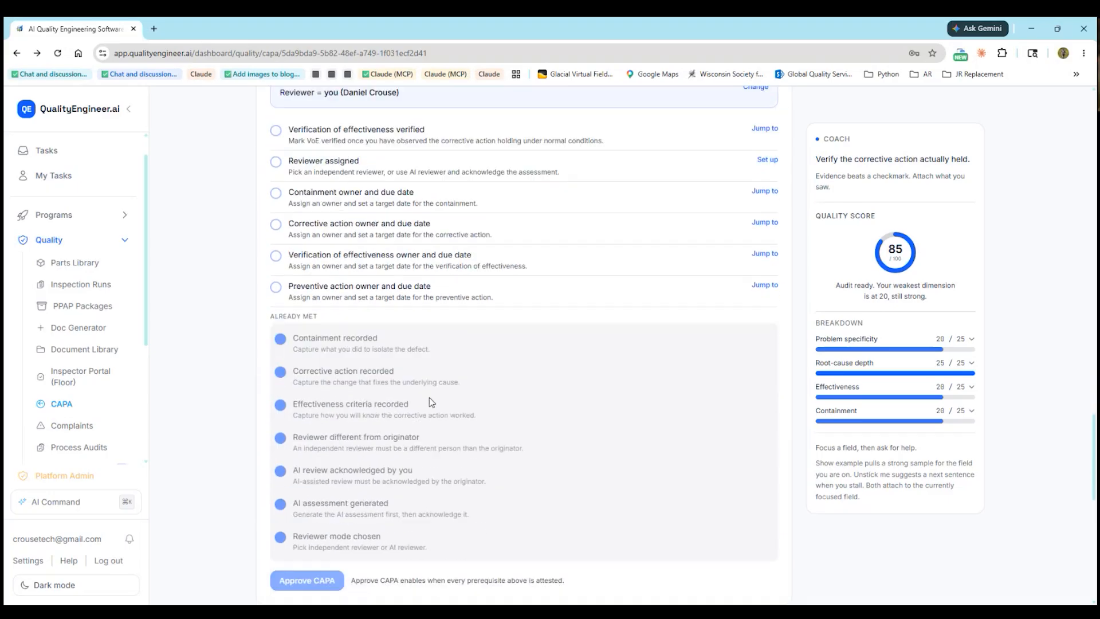
{"action": "scroll", "coordinate": [431, 401], "scroll_direction": "up", "scroll_amount": 1}
{"action": "scroll", "coordinate": [428, 401], "scroll_direction": "down", "scroll_amount": 1}
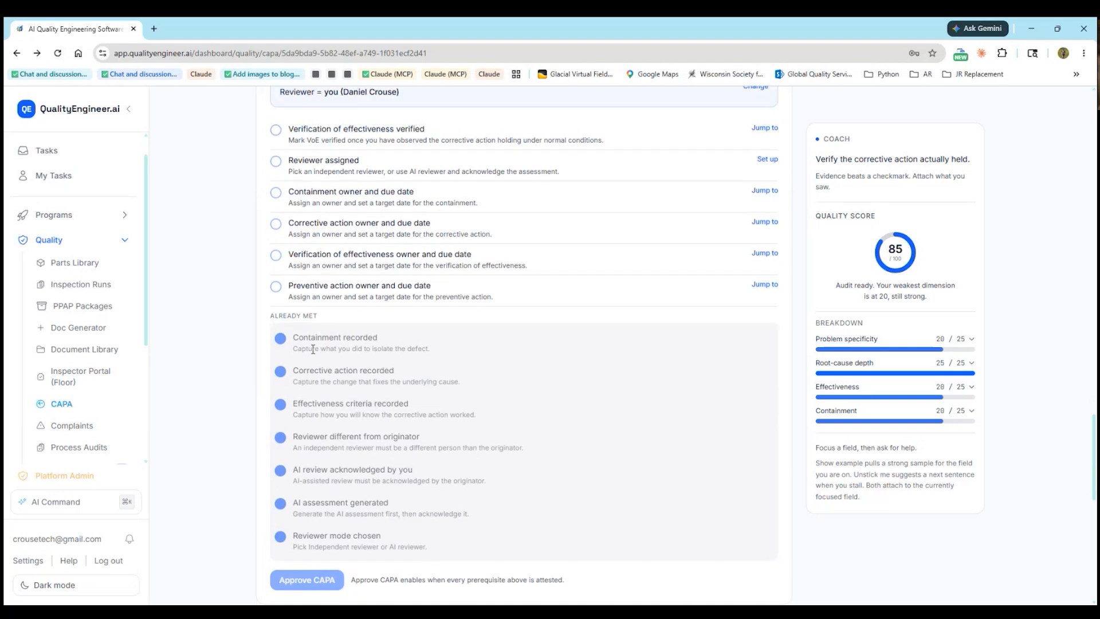
{"action": "scroll", "coordinate": [313, 349], "scroll_direction": "up", "scroll_amount": 1}
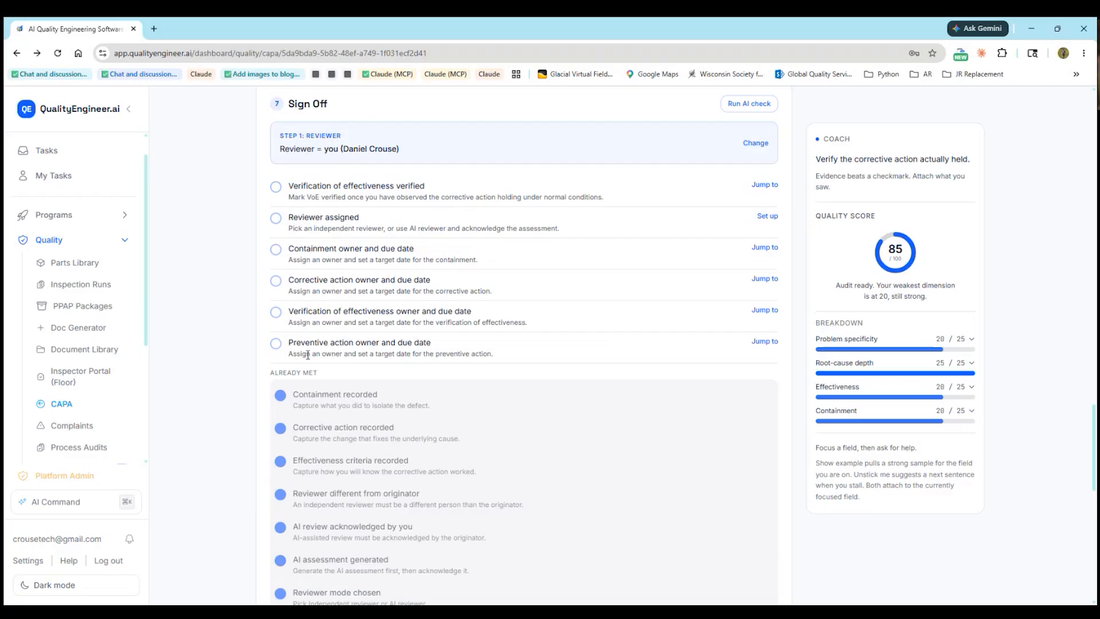
{"action": "left_click_drag", "start_coordinate": [358, 344], "coordinate": [431, 343]}
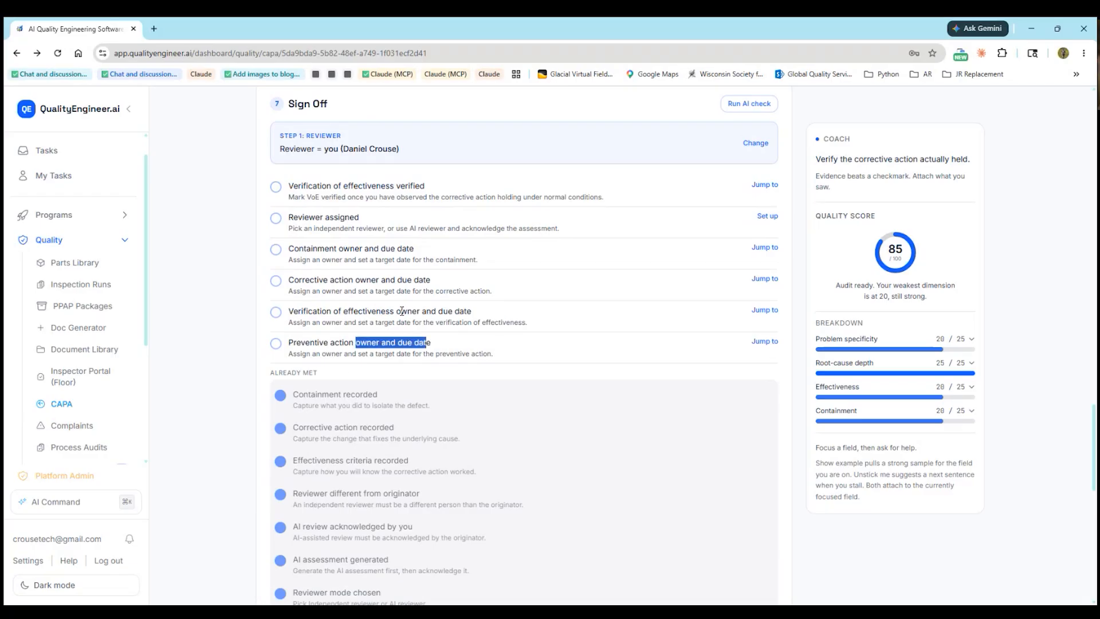
{"action": "left_click_drag", "start_coordinate": [396, 311], "coordinate": [467, 311]}
{"action": "left_click_drag", "start_coordinate": [360, 280], "coordinate": [411, 279]}
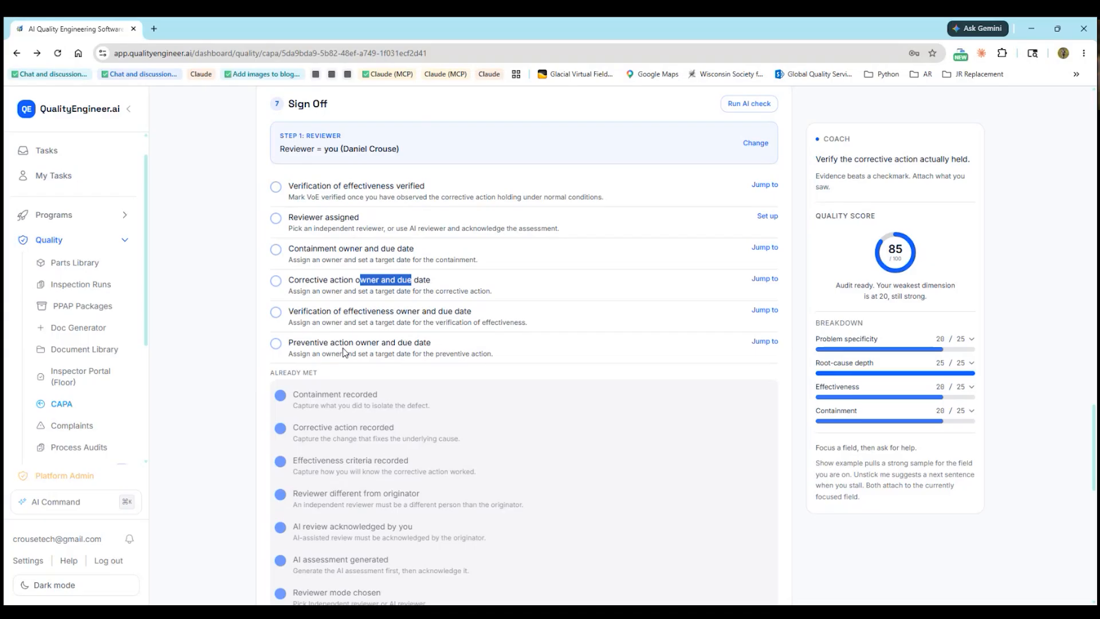
Tick the four owner/due date prerequisites and effectiveness verification, then return to the Corrective Actions list
{"action": "left_click", "coordinate": [276, 250]}
{"action": "left_click", "coordinate": [276, 254]}
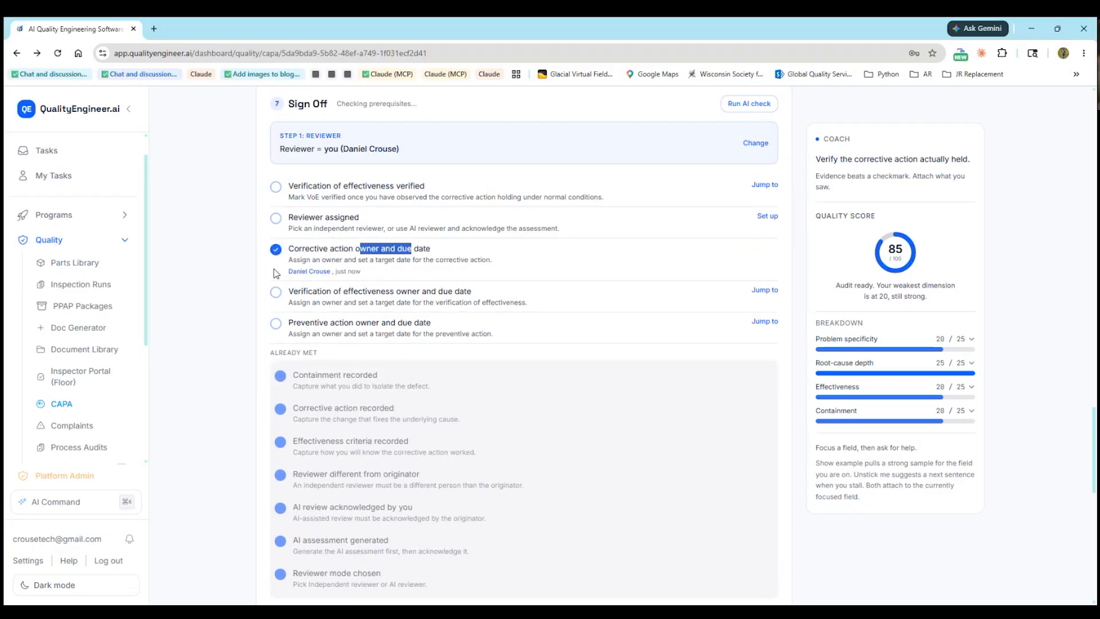
{"action": "left_click", "coordinate": [275, 254]}
{"action": "left_click", "coordinate": [275, 250]}
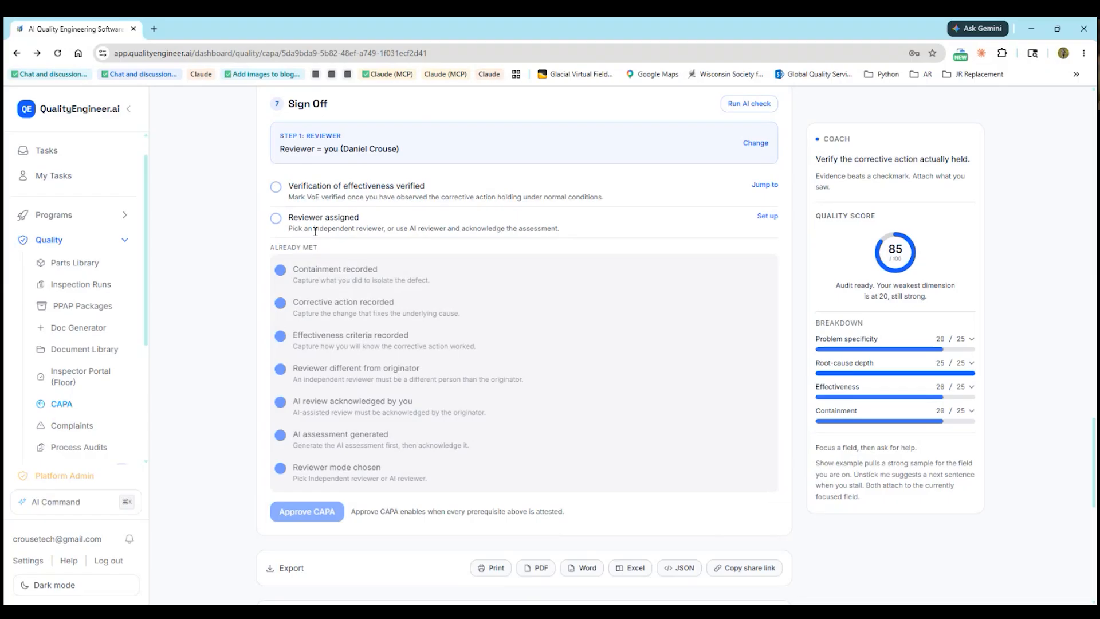
{"action": "scroll", "coordinate": [336, 253], "scroll_direction": "up", "scroll_amount": 2}
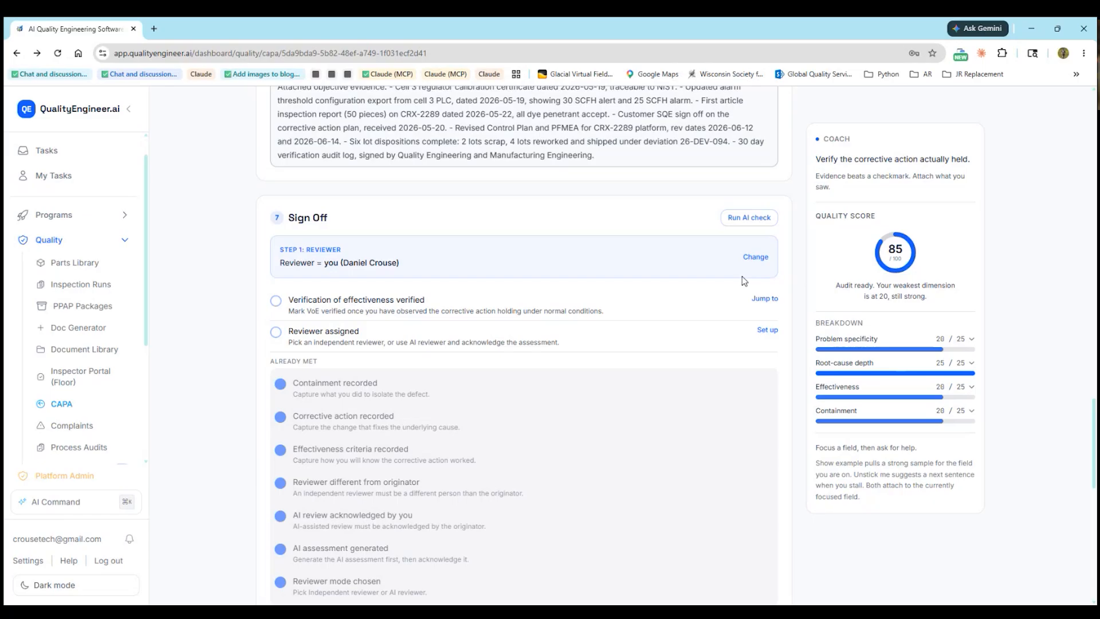
{"action": "left_click", "coordinate": [275, 301]}
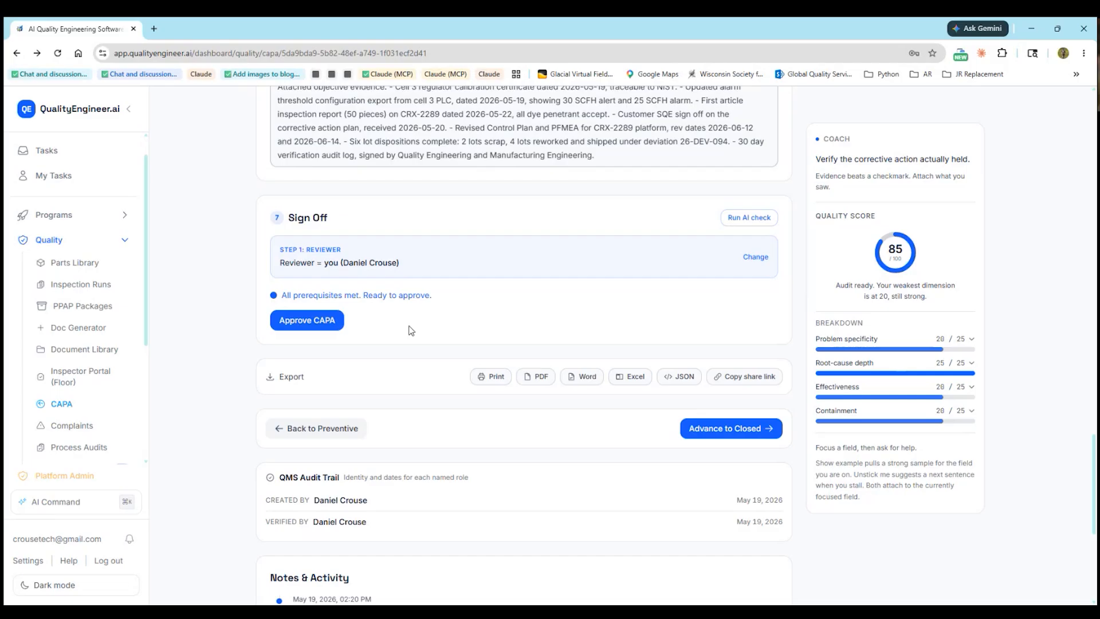
{"action": "left_click", "coordinate": [63, 404]}
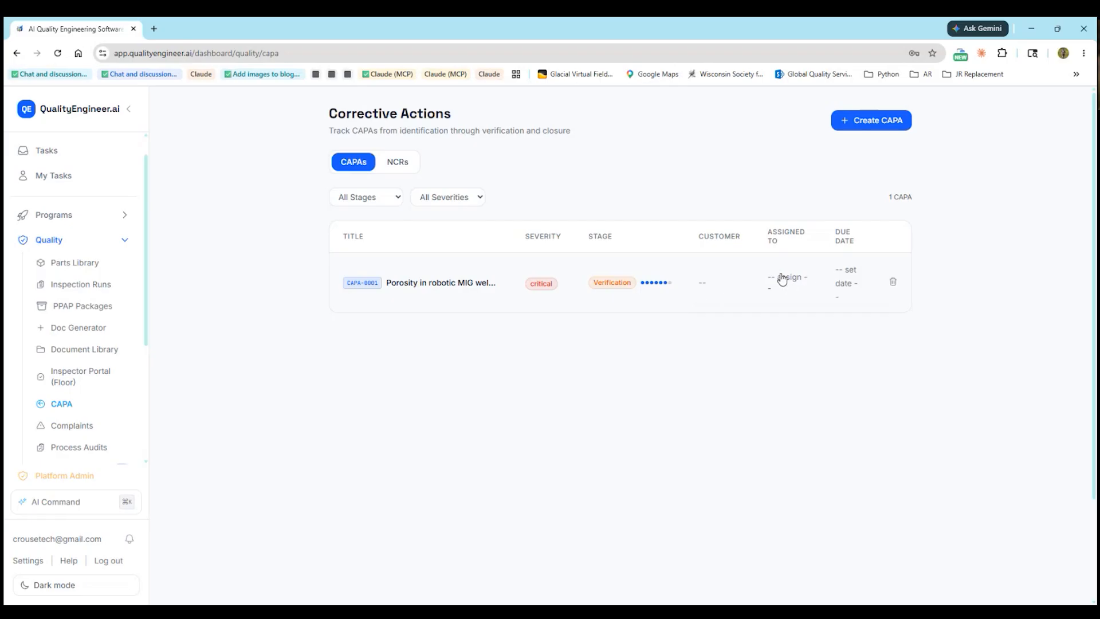
Give CAPA-0001 a 5/28/2026 due date and assign it to a team member
{"action": "left_click", "coordinate": [845, 289]}
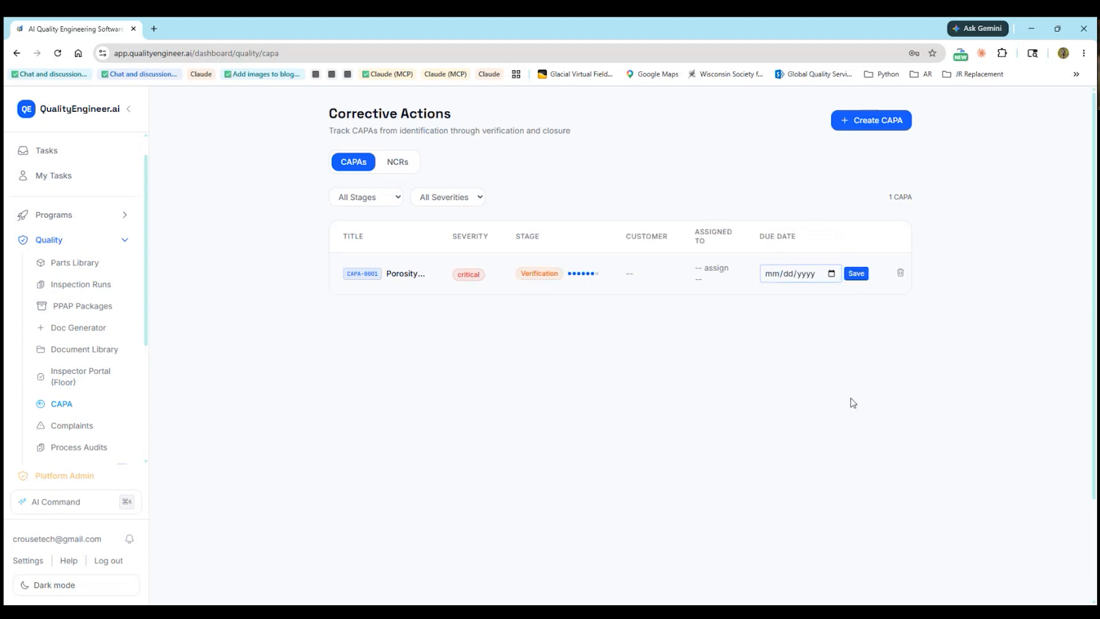
{"action": "type", "text": "05292026"}
{"action": "left_click", "coordinate": [856, 273]}
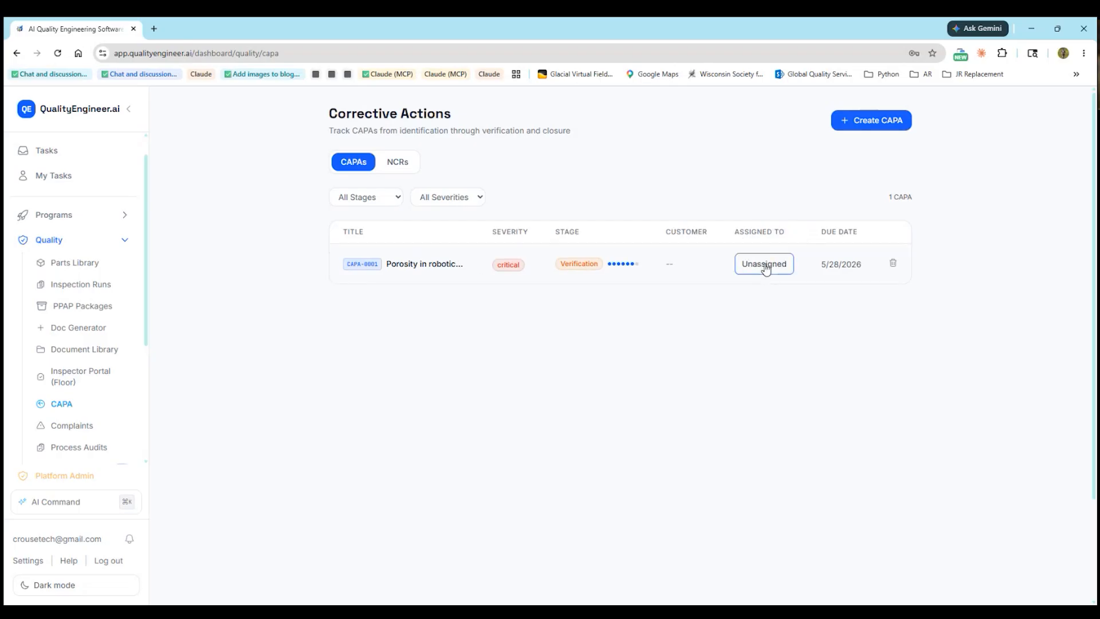
{"action": "left_click", "coordinate": [766, 268]}
{"action": "left_click", "coordinate": [769, 389]}
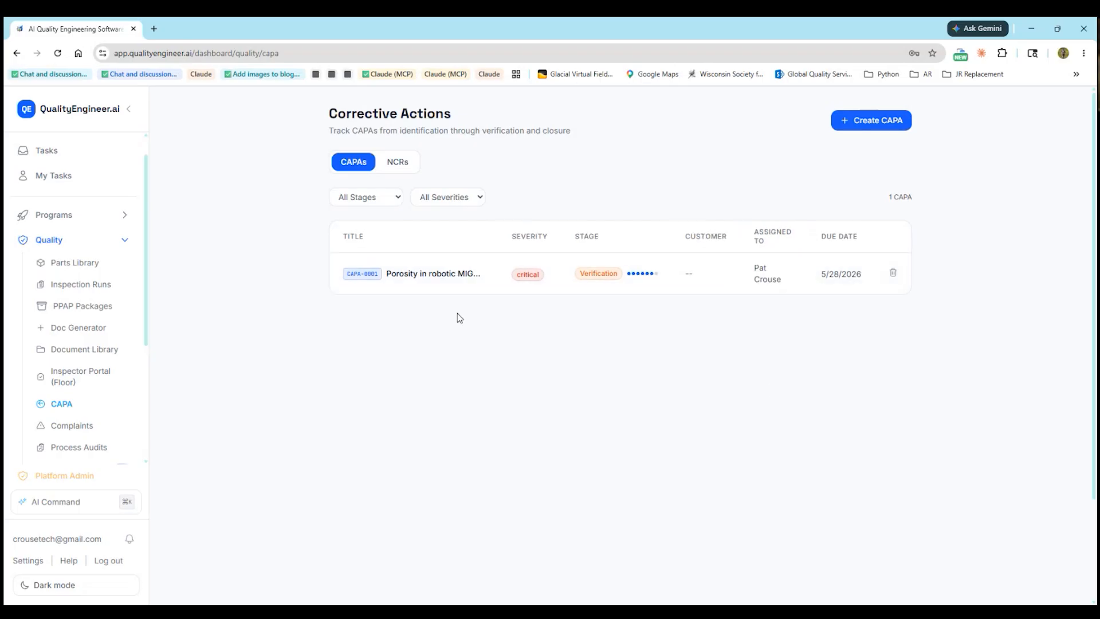
Link CAPA-0001 to Default Customer, go back to the list, and reopen the record
{"action": "left_click", "coordinate": [430, 280]}
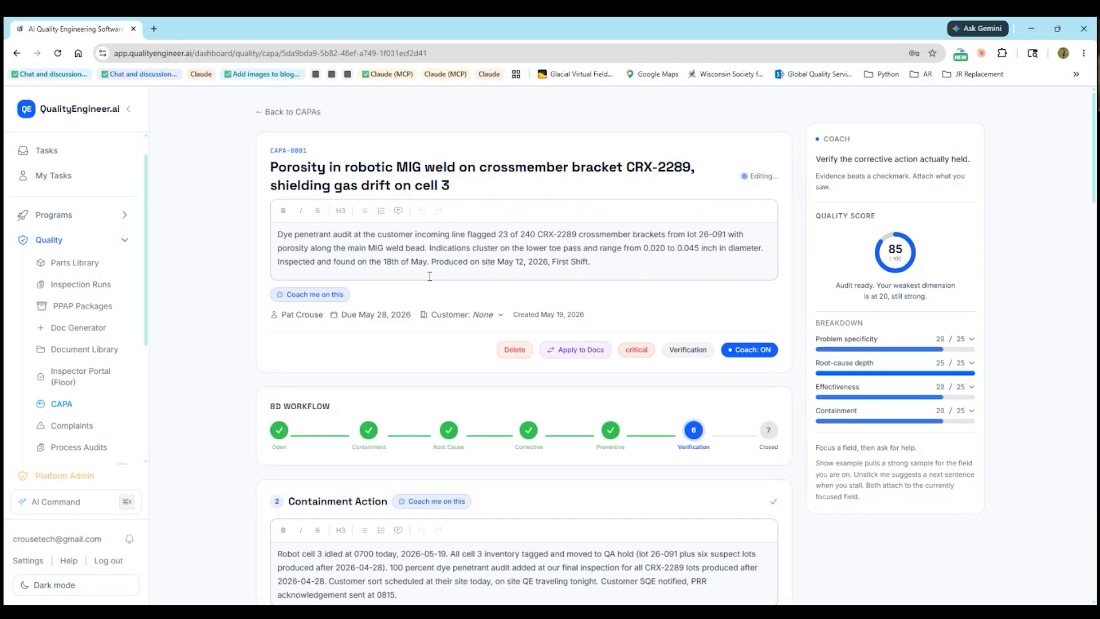
{"action": "left_click", "coordinate": [467, 316]}
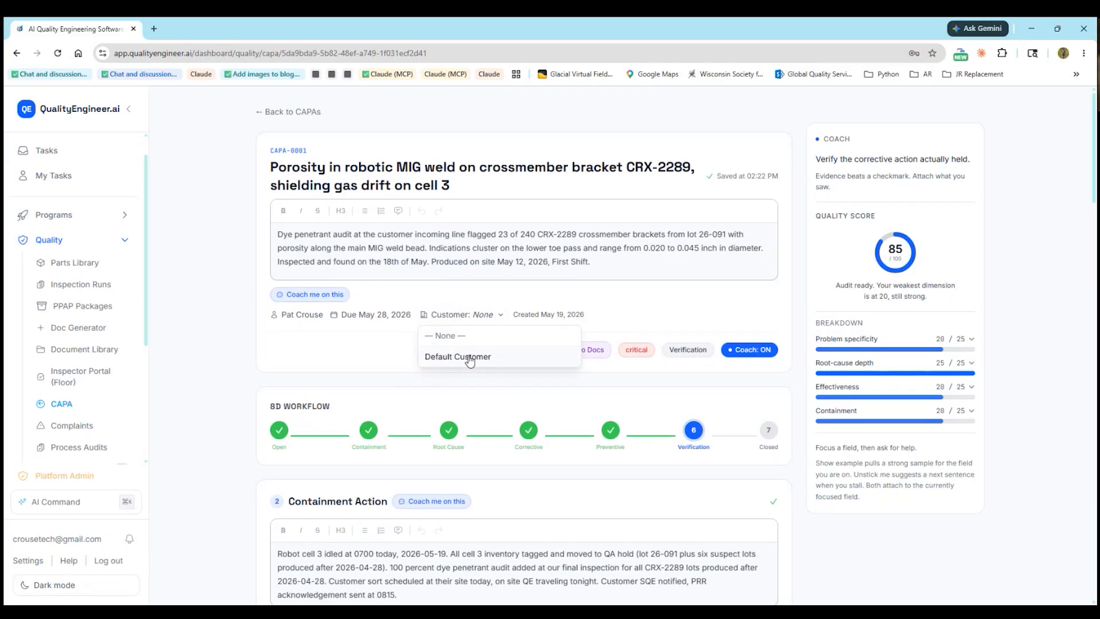
{"action": "left_click", "coordinate": [469, 357]}
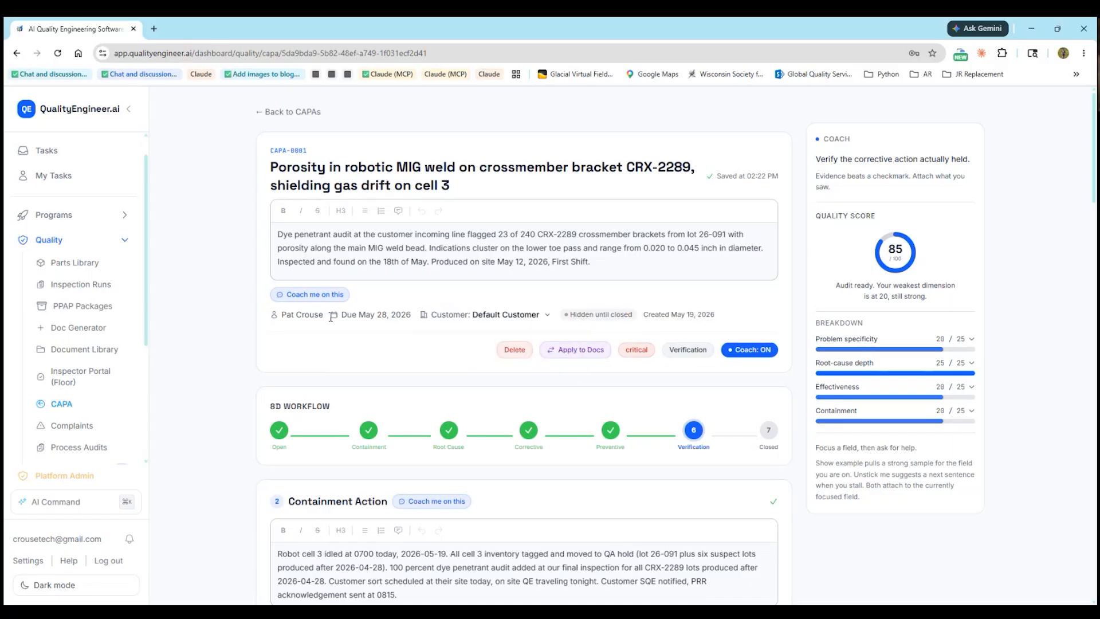
{"action": "left_click", "coordinate": [289, 111]}
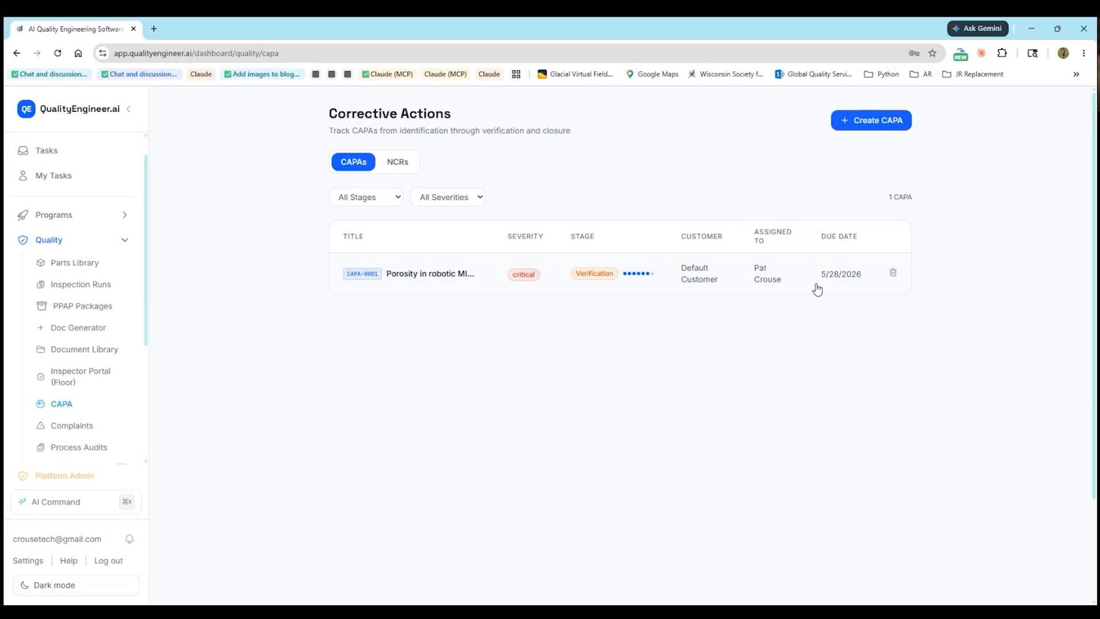
{"action": "left_click", "coordinate": [410, 275]}
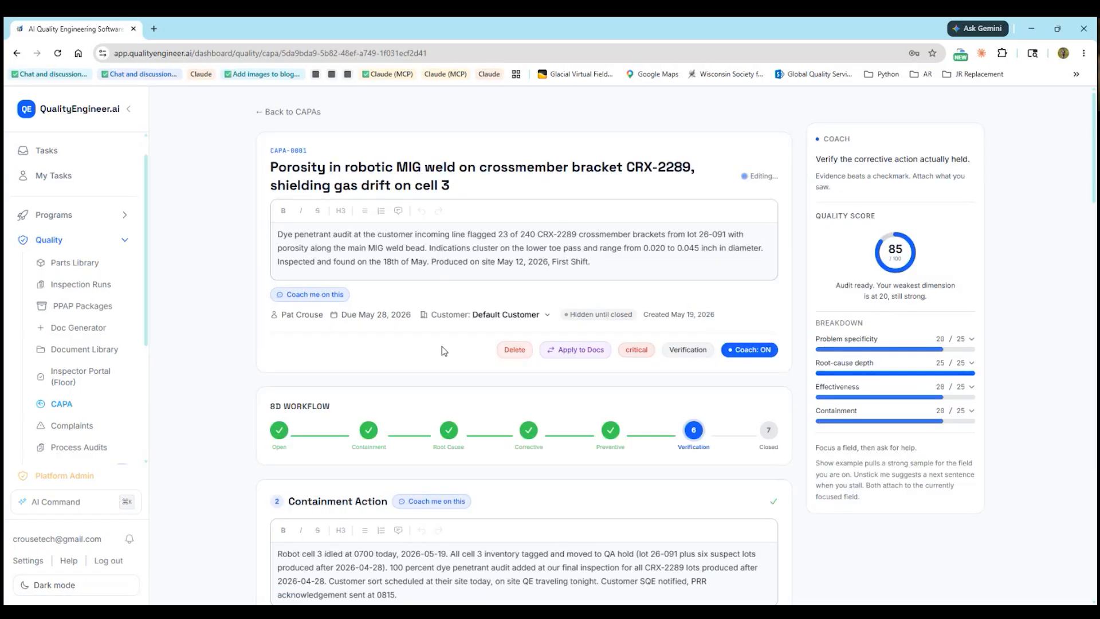
Approve and close CAPA-0001 from Sign Off, then check the closure entry in the audit trail
{"action": "scroll", "coordinate": [445, 350], "scroll_direction": "down", "scroll_amount": 20}
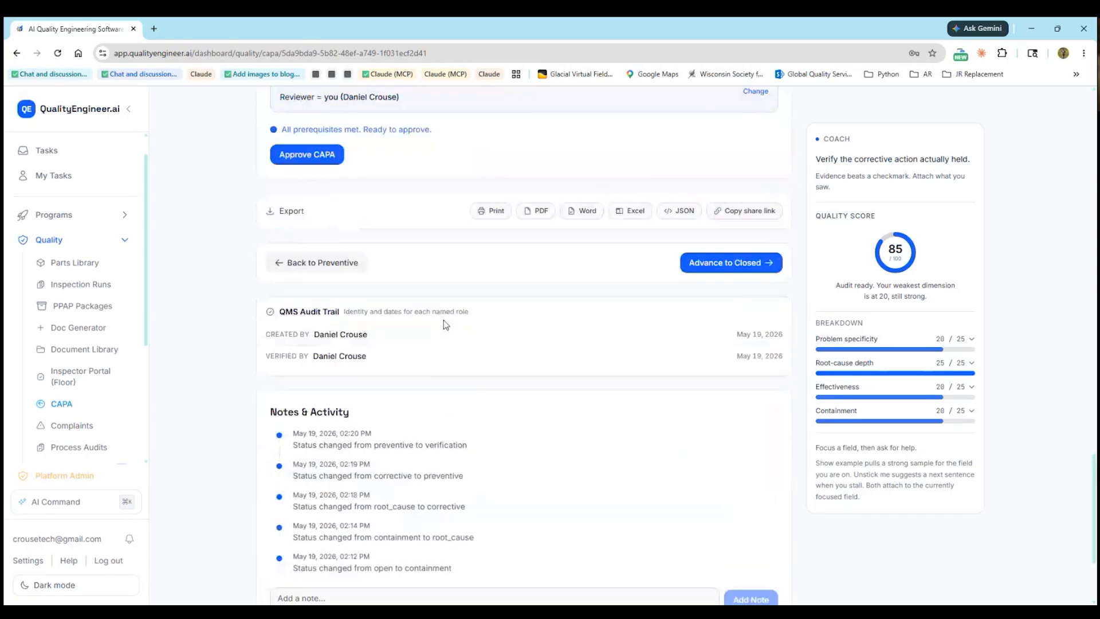
{"action": "scroll", "coordinate": [381, 396], "scroll_direction": "down", "scroll_amount": 2}
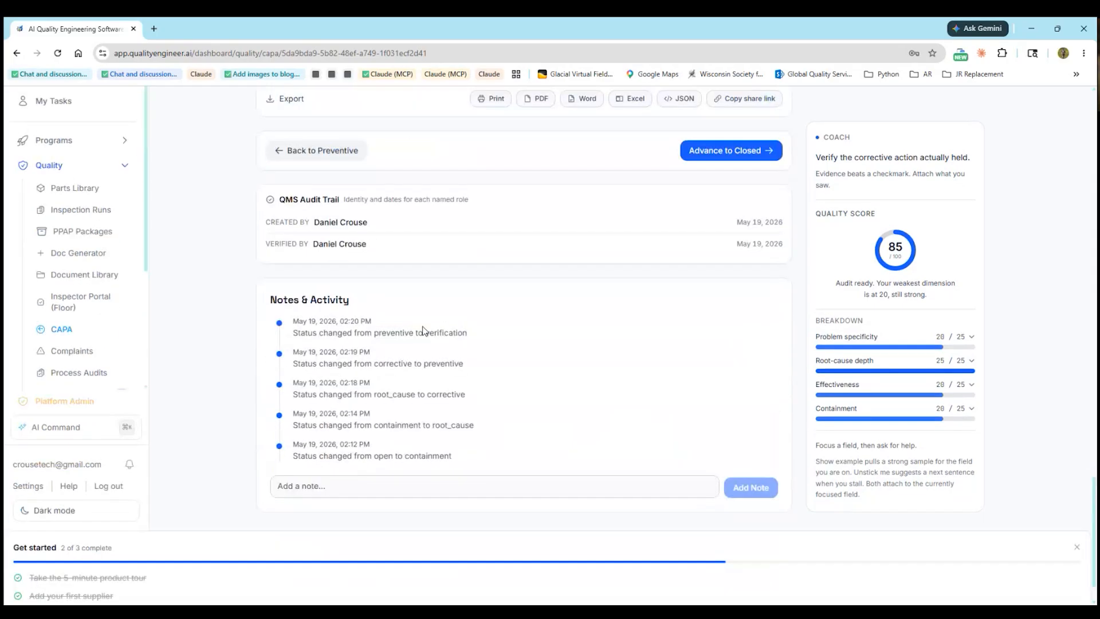
{"action": "scroll", "coordinate": [402, 241], "scroll_direction": "up", "scroll_amount": 3}
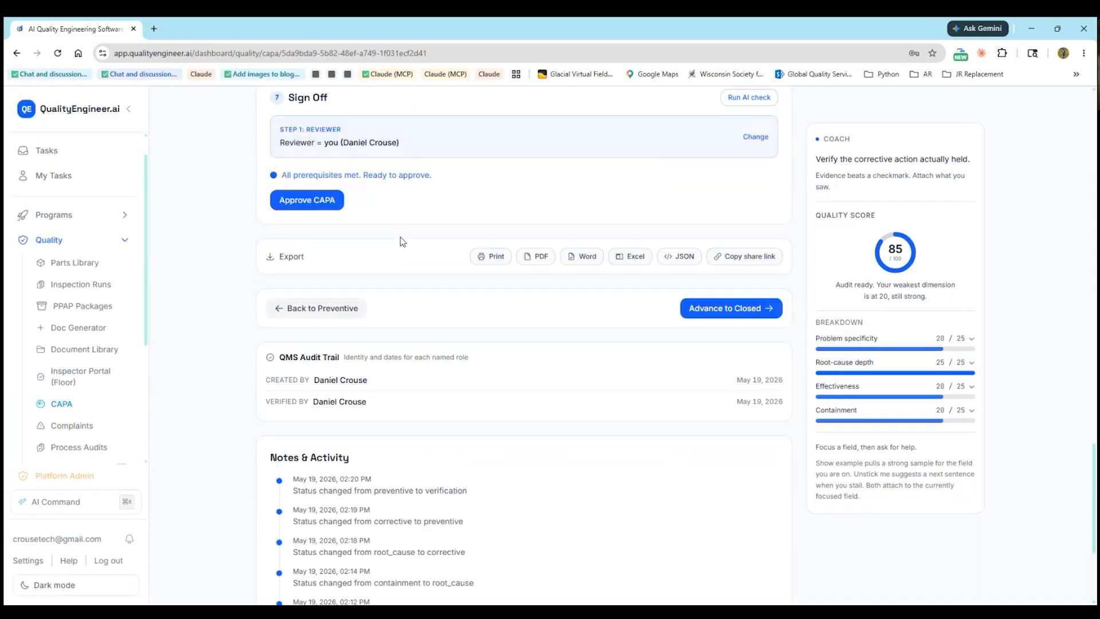
{"action": "left_click", "coordinate": [310, 215]}
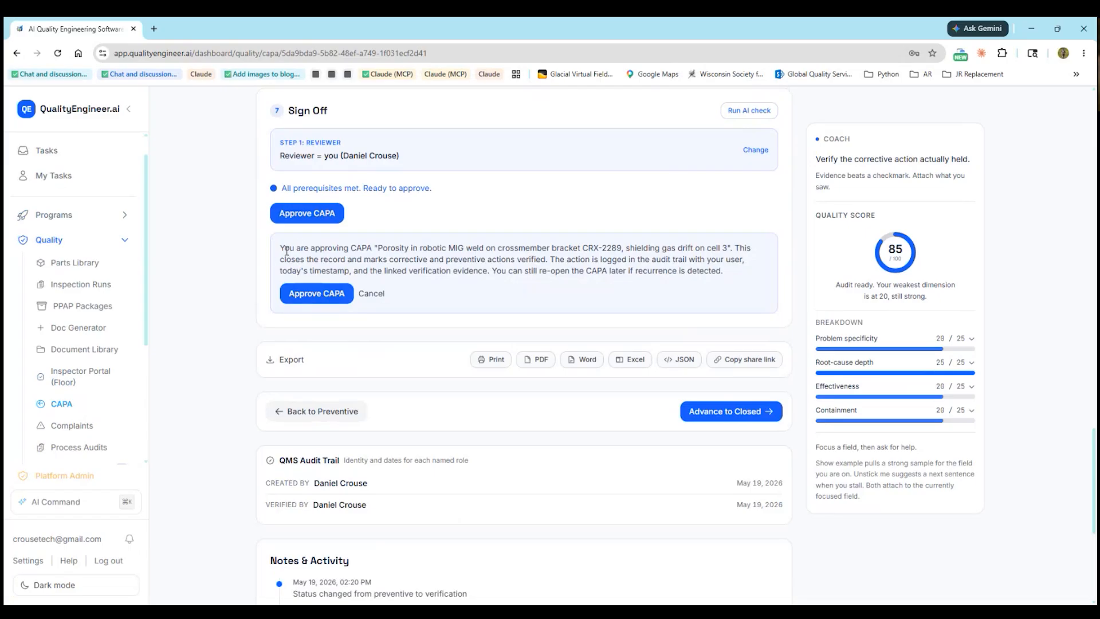
{"action": "left_click_drag", "start_coordinate": [281, 248], "coordinate": [403, 257]}
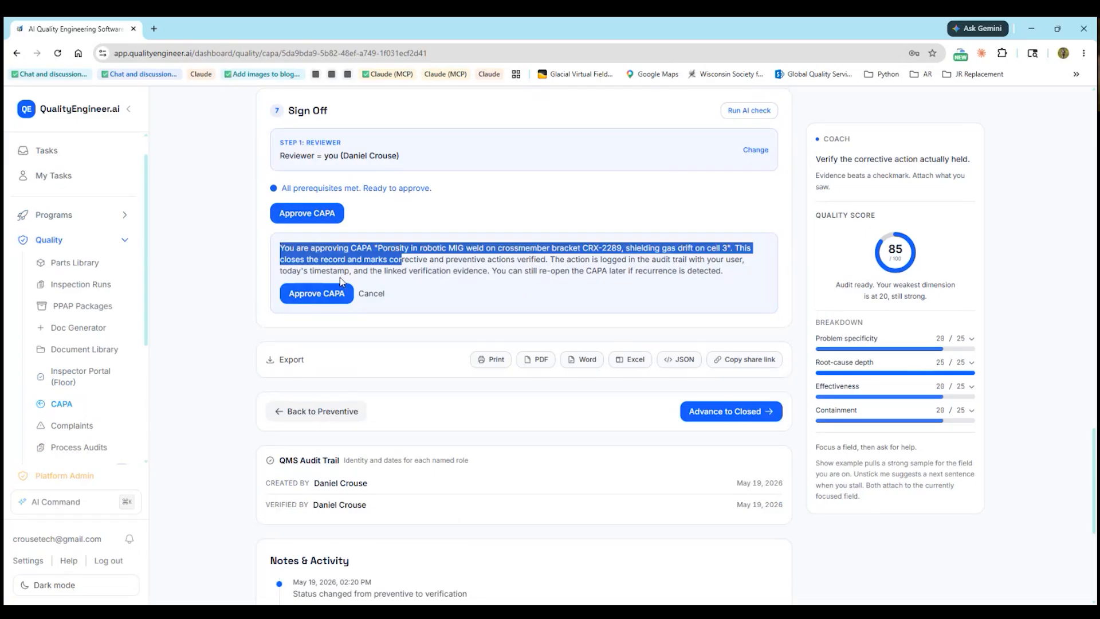
{"action": "left_click", "coordinate": [318, 297]}
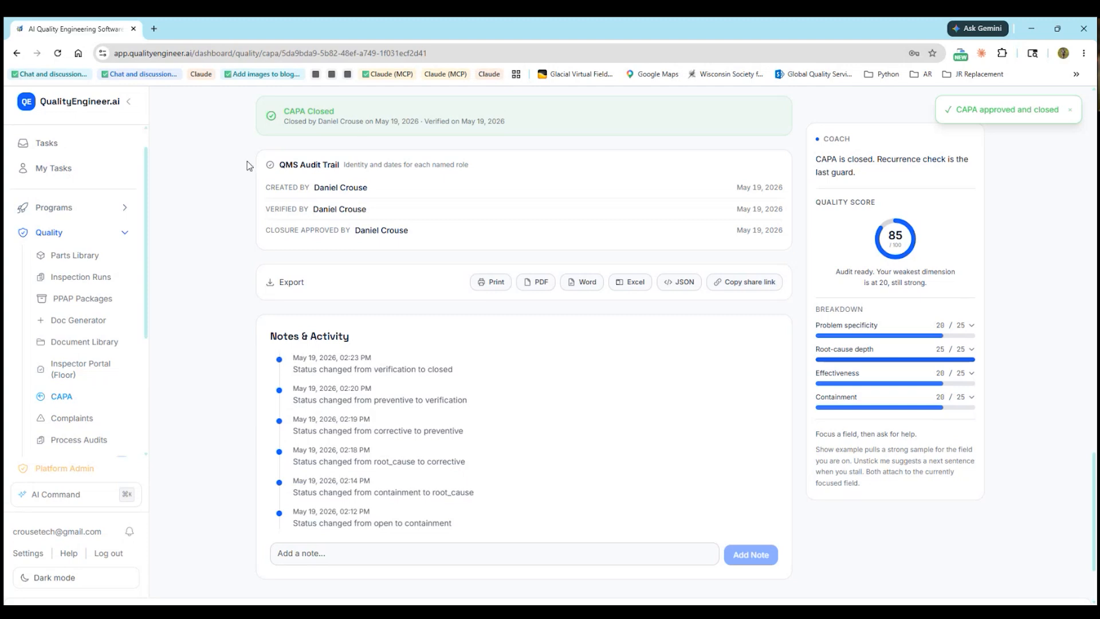
{"action": "left_click_drag", "start_coordinate": [252, 162], "coordinate": [494, 227]}
Export closed CAPA-0001 as a PDF, downloading CAPA_Porosity_in_robotic_MIG_weld_on_crossmember (2).pdf
{"action": "left_click", "coordinate": [285, 197]}
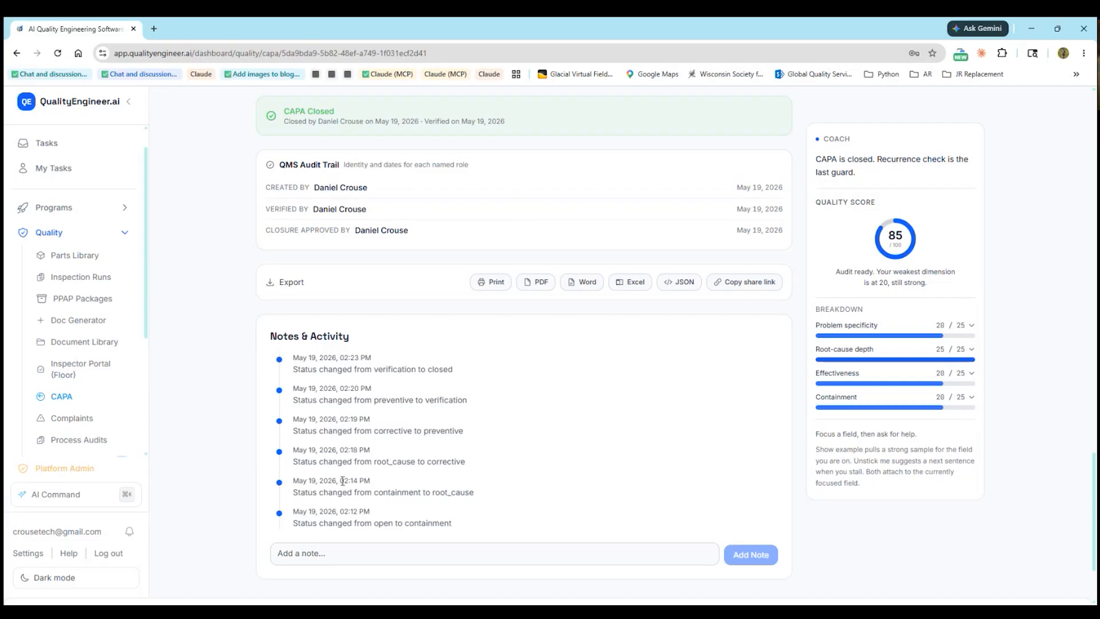
{"action": "left_click", "coordinate": [327, 553]}
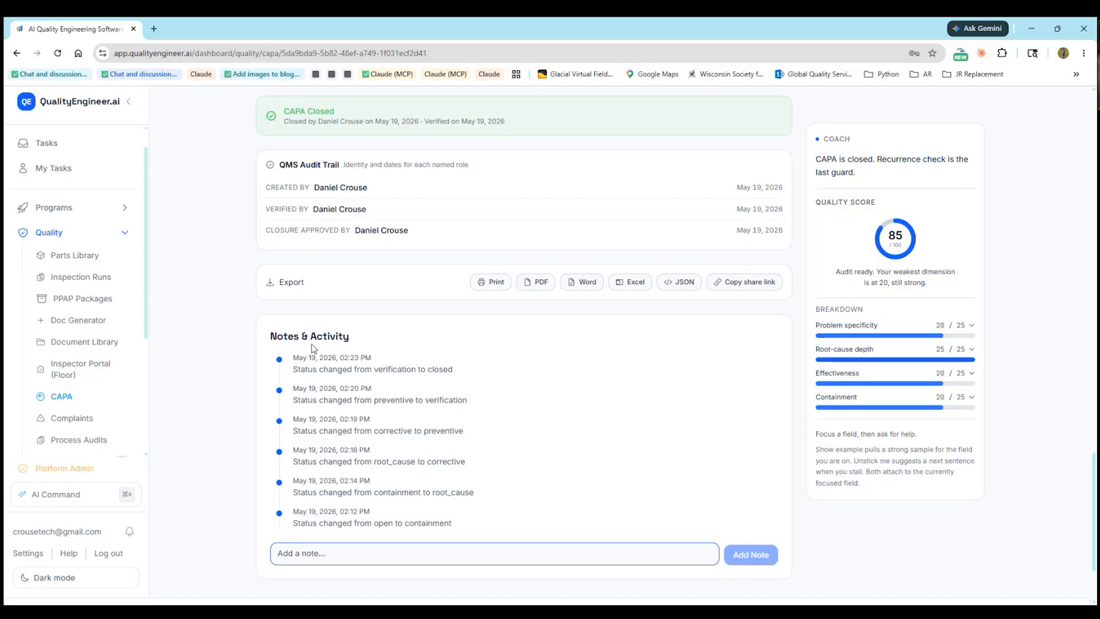
{"action": "left_click", "coordinate": [540, 285]}
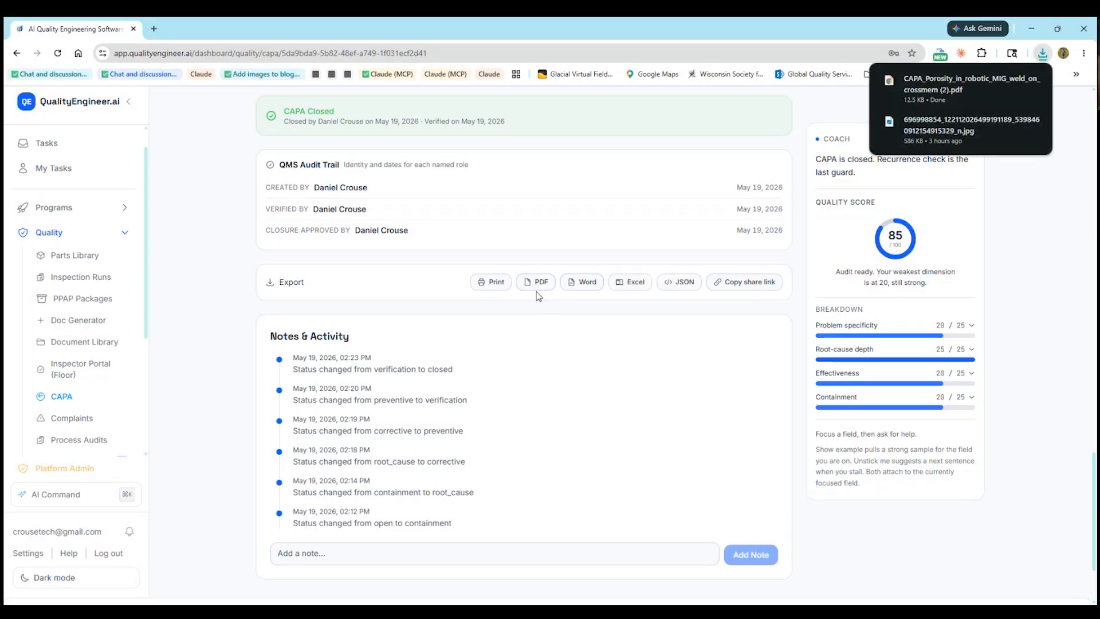
Open the downloaded CAPA PDF in Chrome's viewer and scroll through its pages
{"action": "left_click", "coordinate": [933, 92]}
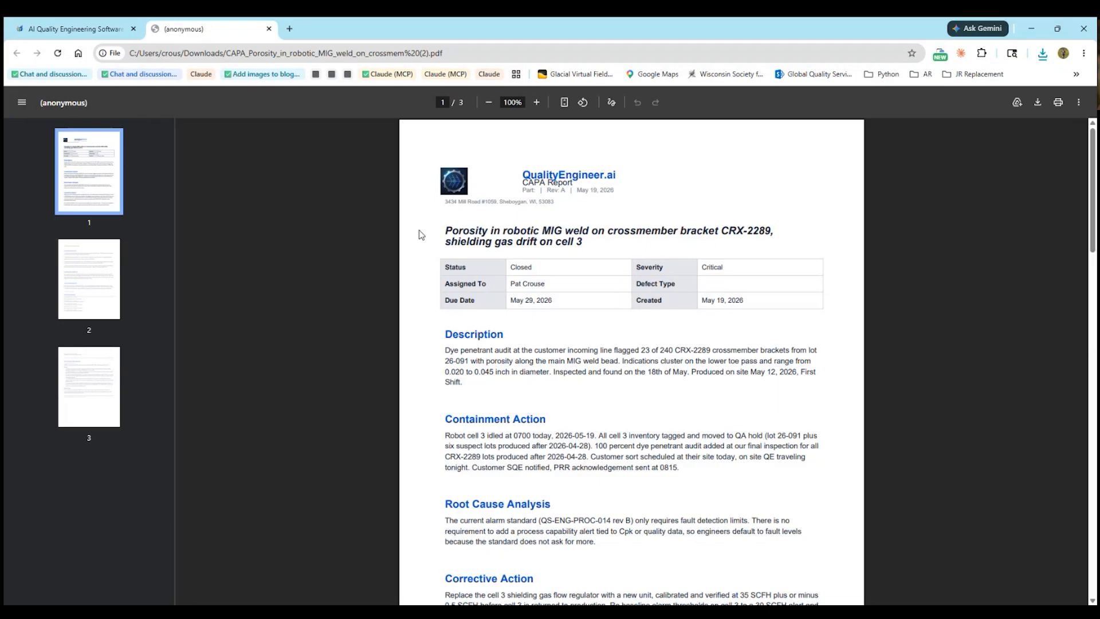
{"action": "scroll", "coordinate": [421, 235], "scroll_direction": "down", "scroll_amount": 1}
{"action": "scroll", "coordinate": [421, 235], "scroll_direction": "down", "scroll_amount": 12}
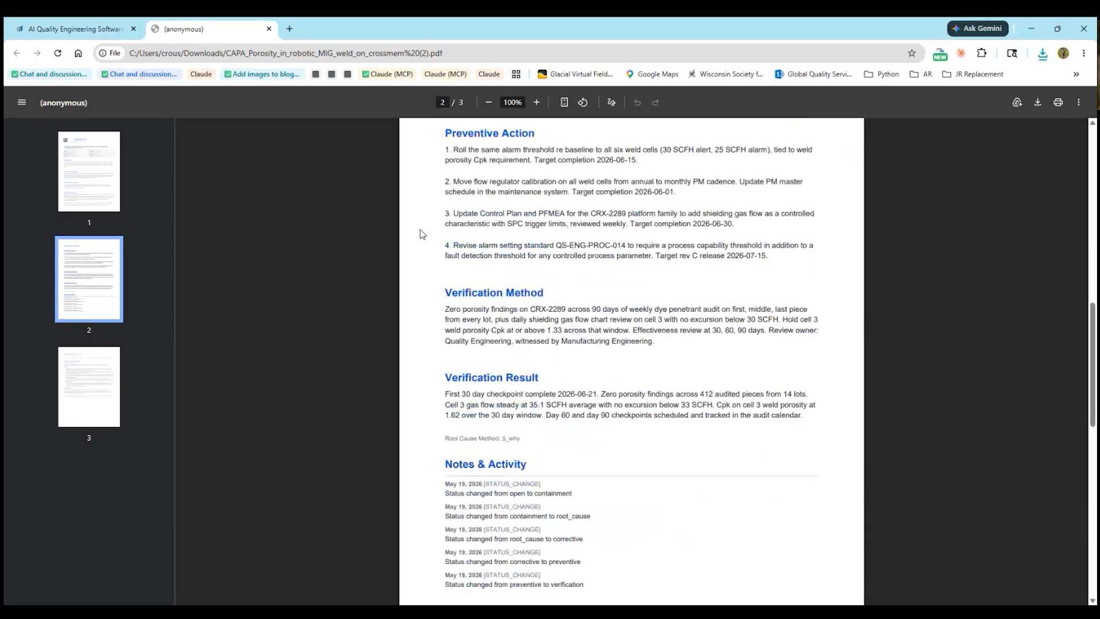
Review the closed CAPA-0001 record down to its Export row, then go back to the PDF tab
{"action": "left_click", "coordinate": [99, 30]}
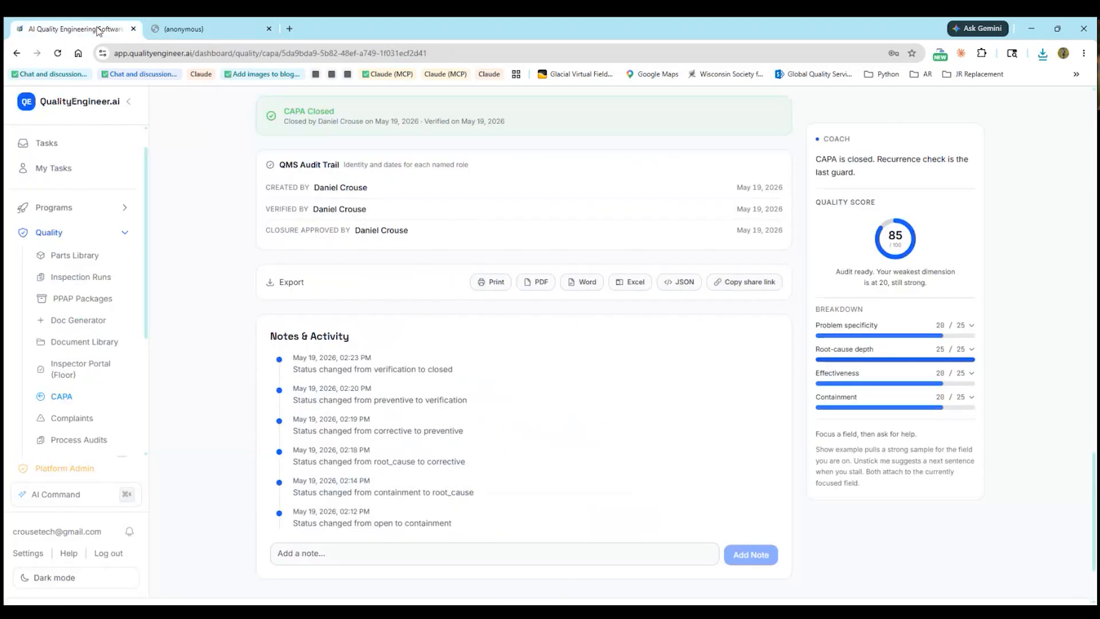
{"action": "scroll", "coordinate": [436, 243], "scroll_direction": "up", "scroll_amount": 15}
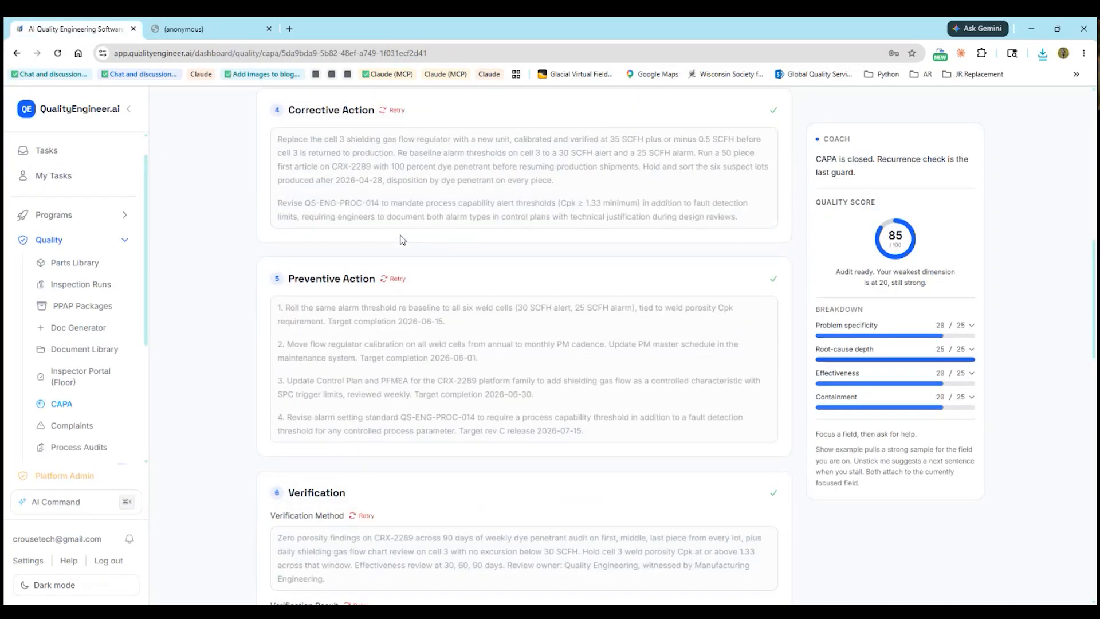
{"action": "scroll", "coordinate": [402, 240], "scroll_direction": "up", "scroll_amount": 13}
{"action": "scroll", "coordinate": [452, 262], "scroll_direction": "down", "scroll_amount": 12}
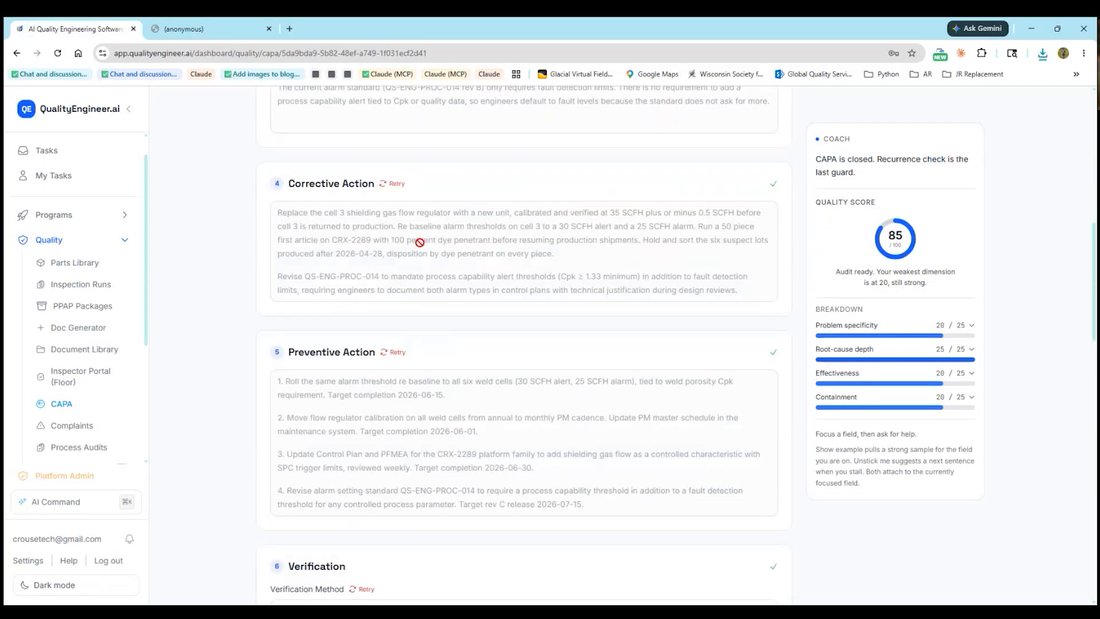
{"action": "scroll", "coordinate": [420, 242], "scroll_direction": "down", "scroll_amount": 8}
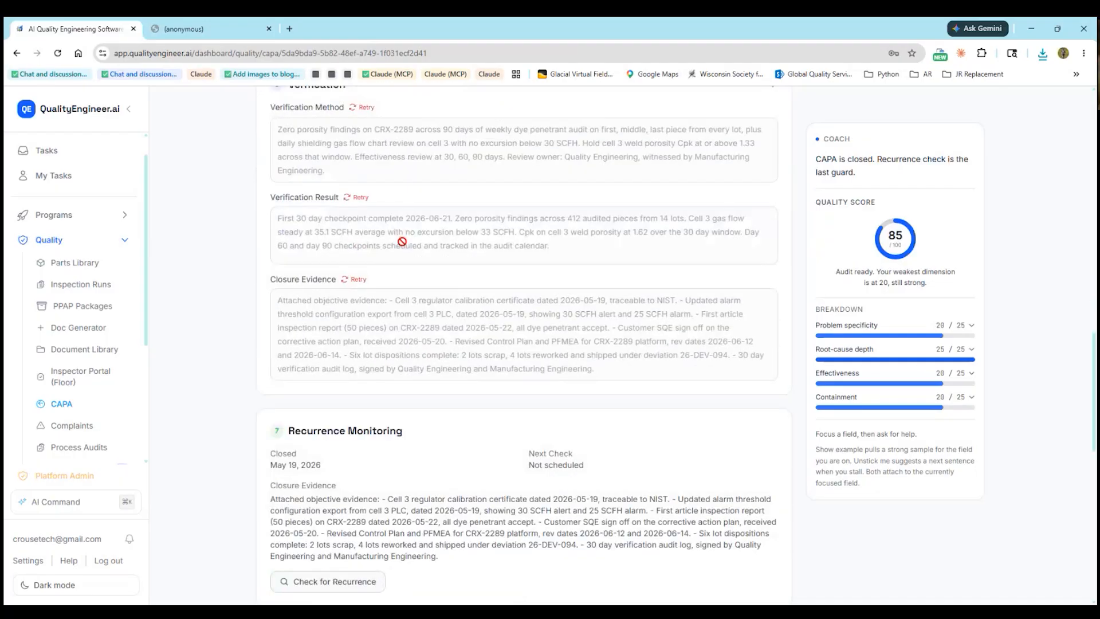
{"action": "scroll", "coordinate": [402, 241], "scroll_direction": "down", "scroll_amount": 3}
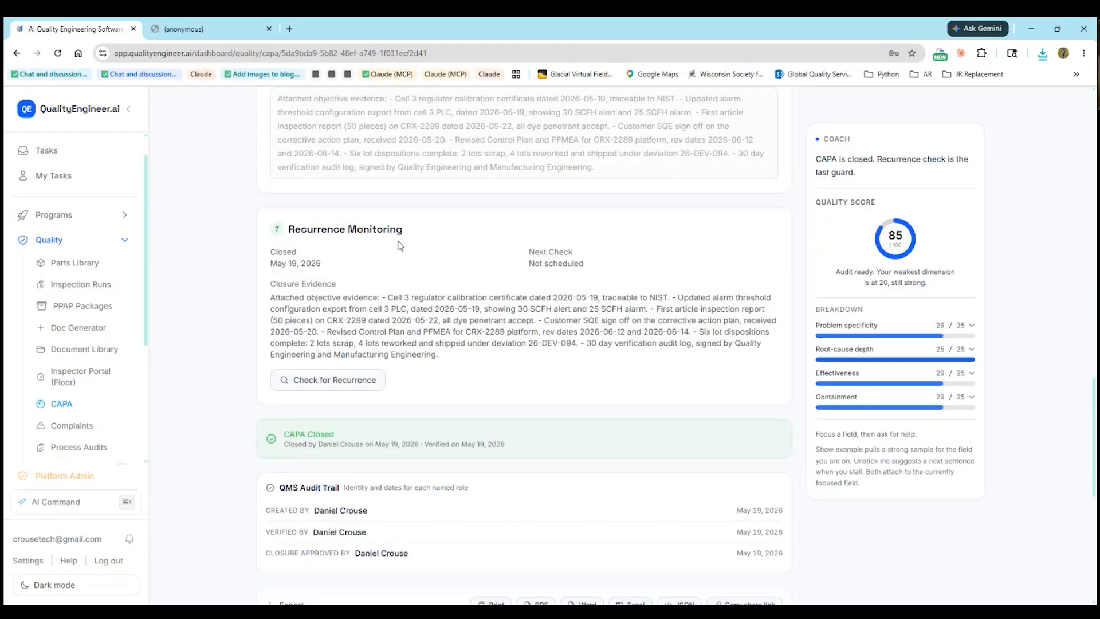
{"action": "scroll", "coordinate": [406, 244], "scroll_direction": "down", "scroll_amount": 1}
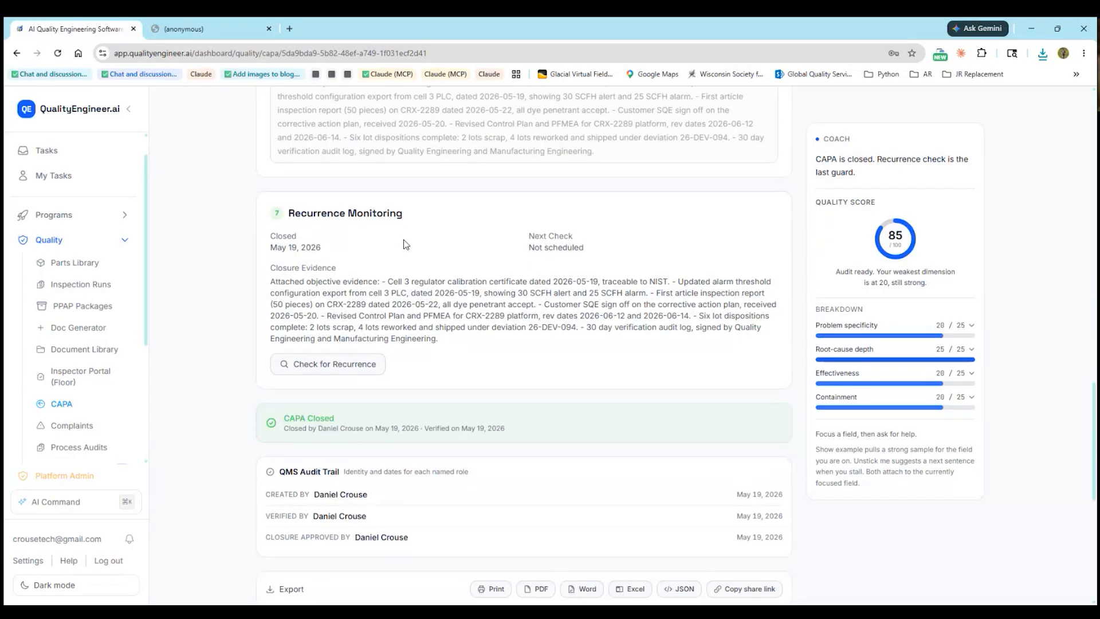
{"action": "scroll", "coordinate": [406, 243], "scroll_direction": "down", "scroll_amount": 4}
{"action": "scroll", "coordinate": [408, 234], "scroll_direction": "up", "scroll_amount": 5}
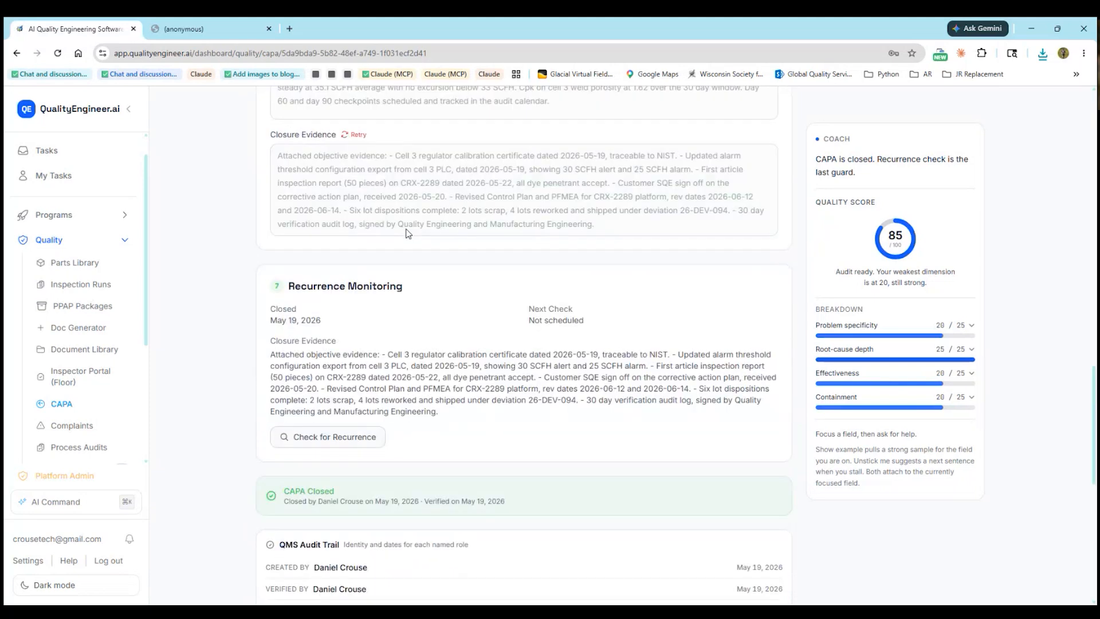
{"action": "scroll", "coordinate": [408, 233], "scroll_direction": "up", "scroll_amount": 2}
{"action": "scroll", "coordinate": [408, 232], "scroll_direction": "up", "scroll_amount": 4}
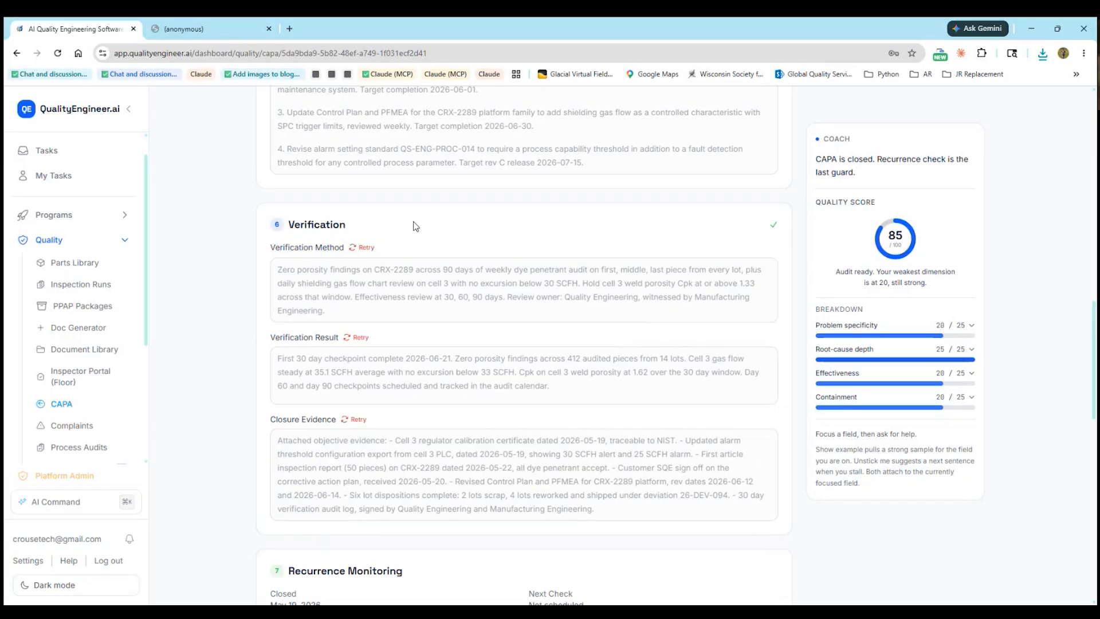
{"action": "scroll", "coordinate": [475, 312], "scroll_direction": "up", "scroll_amount": 2}
{"action": "scroll", "coordinate": [474, 312], "scroll_direction": "up", "scroll_amount": 6}
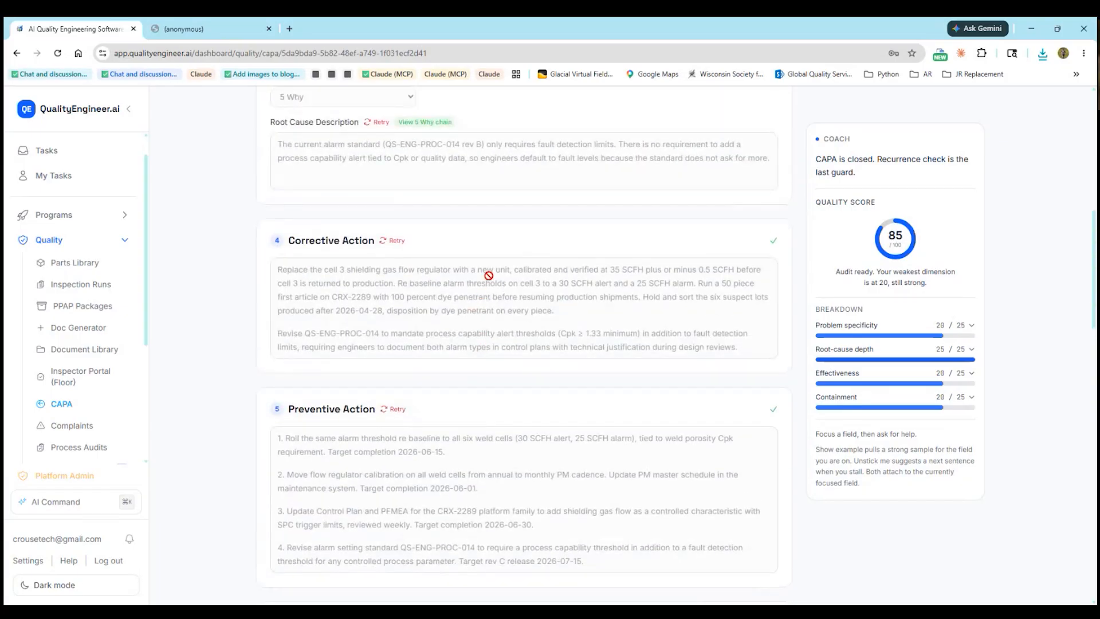
{"action": "scroll", "coordinate": [503, 281], "scroll_direction": "down", "scroll_amount": 5}
{"action": "scroll", "coordinate": [503, 281], "scroll_direction": "down", "scroll_amount": 10}
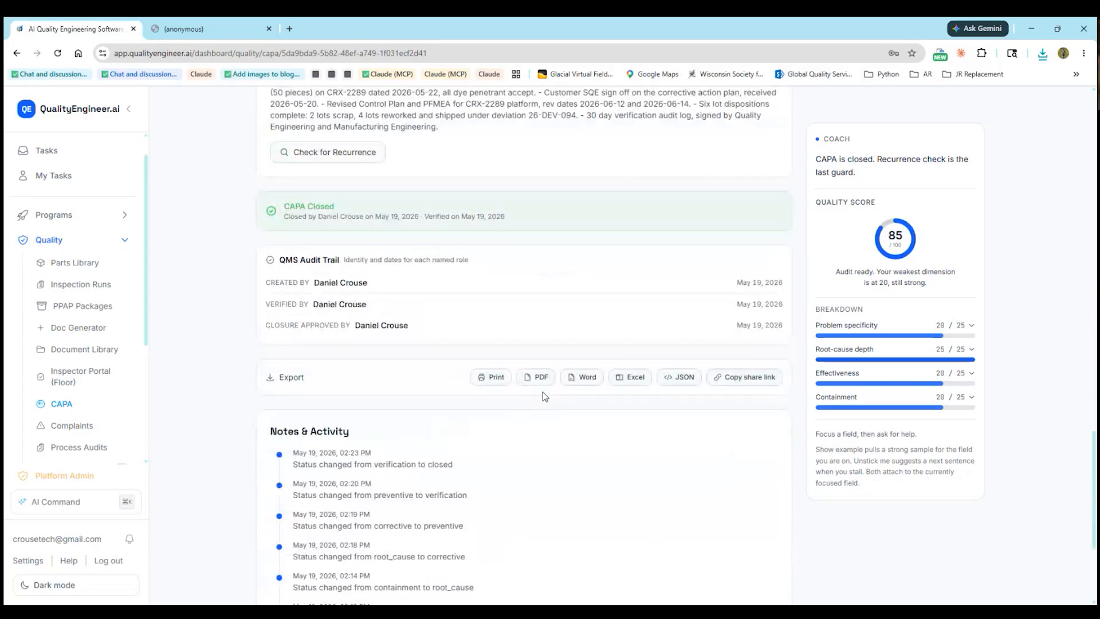
{"action": "left_click", "coordinate": [219, 34]}
Check the PDF report through page 3, then close it to return to CAPA-0001
{"action": "scroll", "coordinate": [383, 241], "scroll_direction": "up", "scroll_amount": 8}
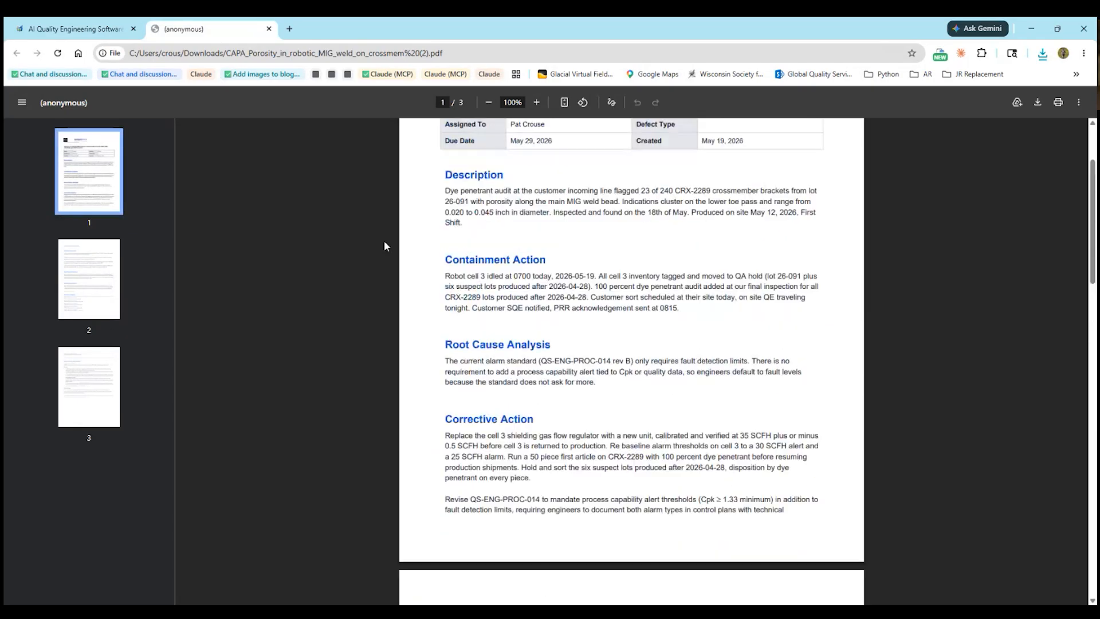
{"action": "scroll", "coordinate": [385, 242], "scroll_direction": "up", "scroll_amount": 3}
{"action": "scroll", "coordinate": [393, 264], "scroll_direction": "down", "scroll_amount": 11}
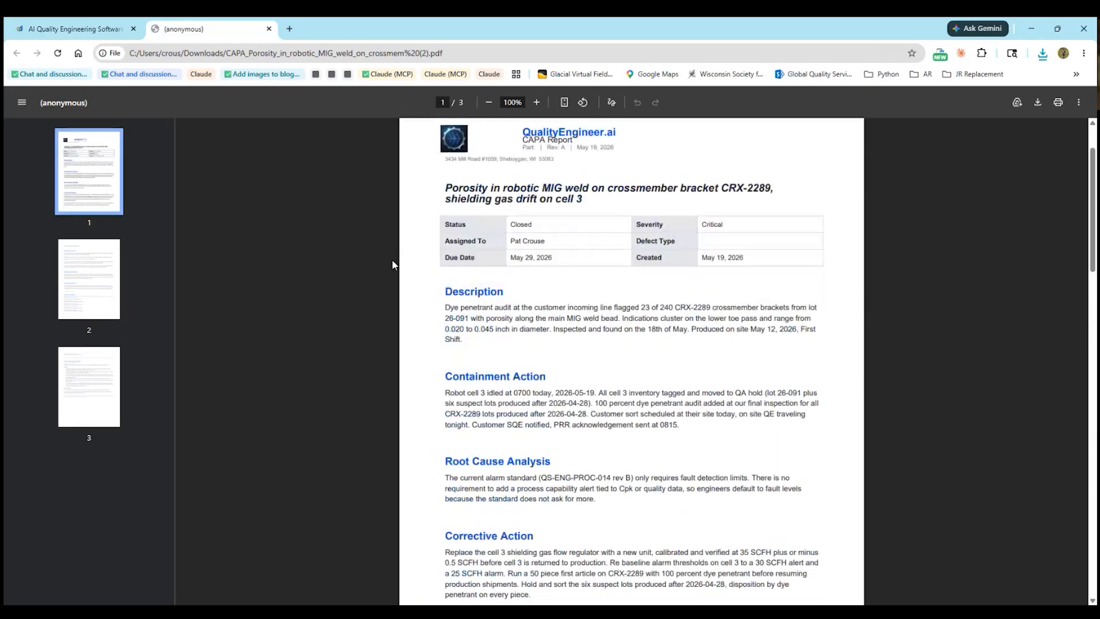
{"action": "left_click", "coordinate": [106, 401]}
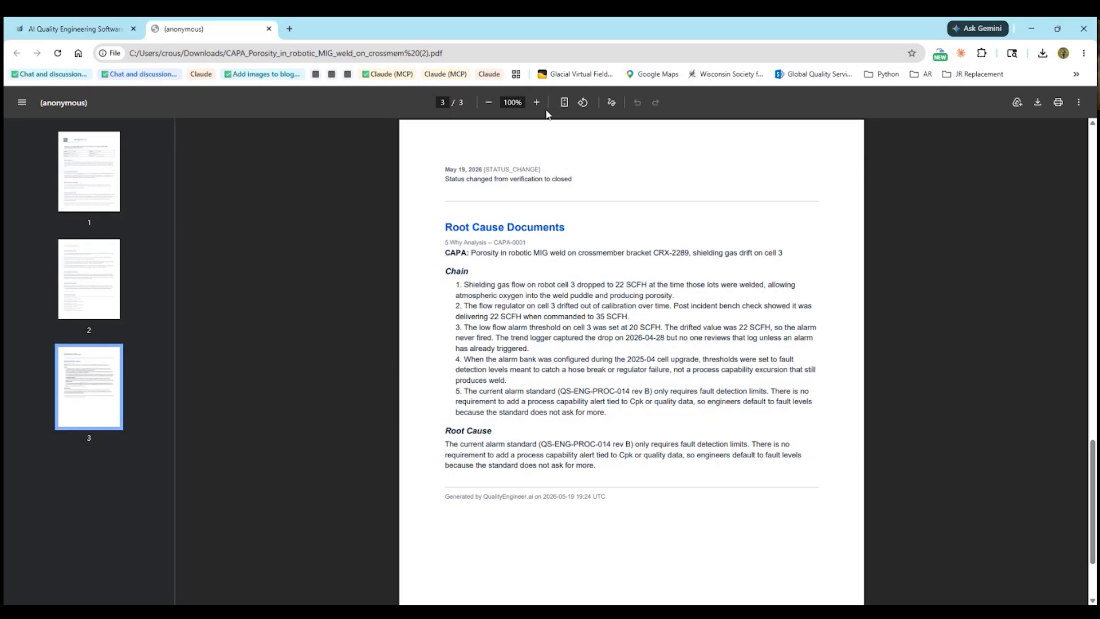
{"action": "left_click", "coordinate": [269, 29]}
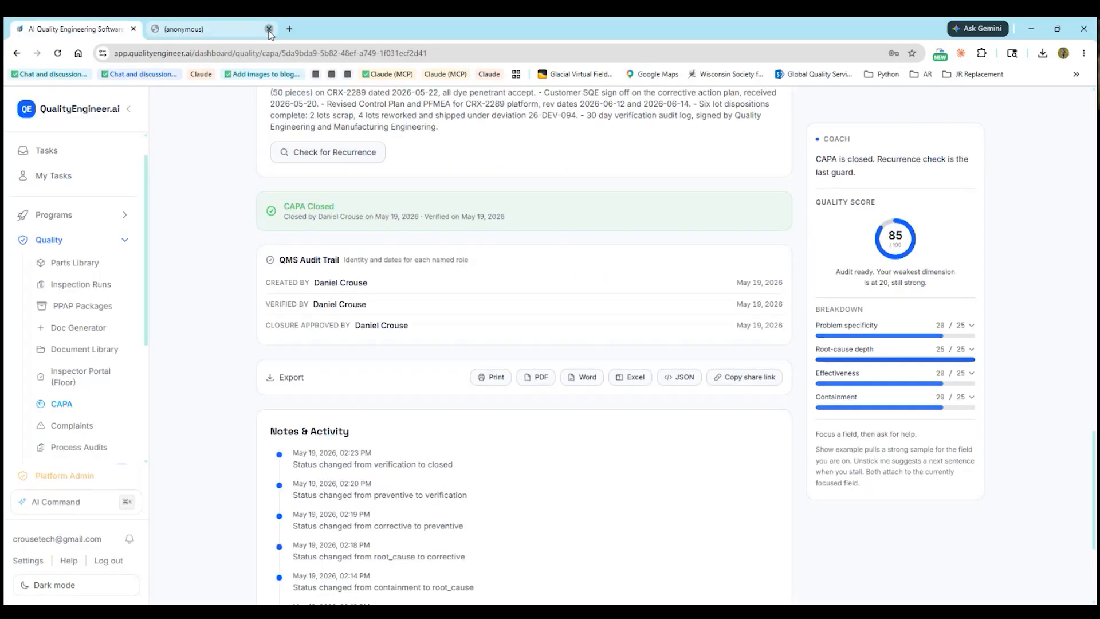
Close the Get started checklist and scroll back up through the closed CAPA-0001 page
{"action": "scroll", "coordinate": [374, 310], "scroll_direction": "down", "scroll_amount": 4}
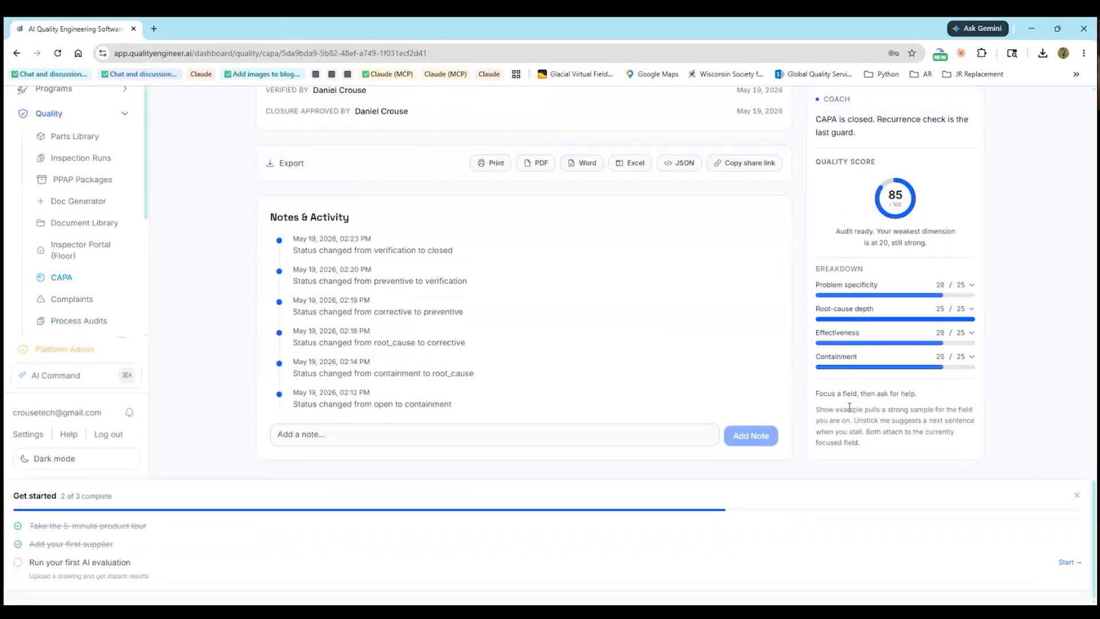
{"action": "left_click", "coordinate": [1076, 495]}
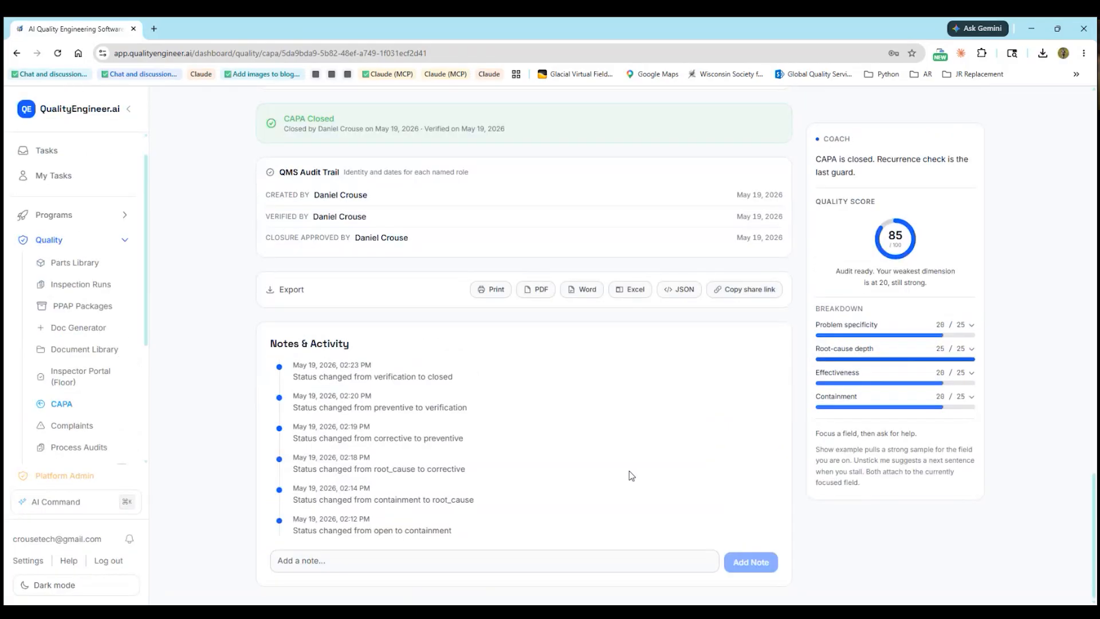
{"action": "scroll", "coordinate": [383, 305], "scroll_direction": "up", "scroll_amount": 2}
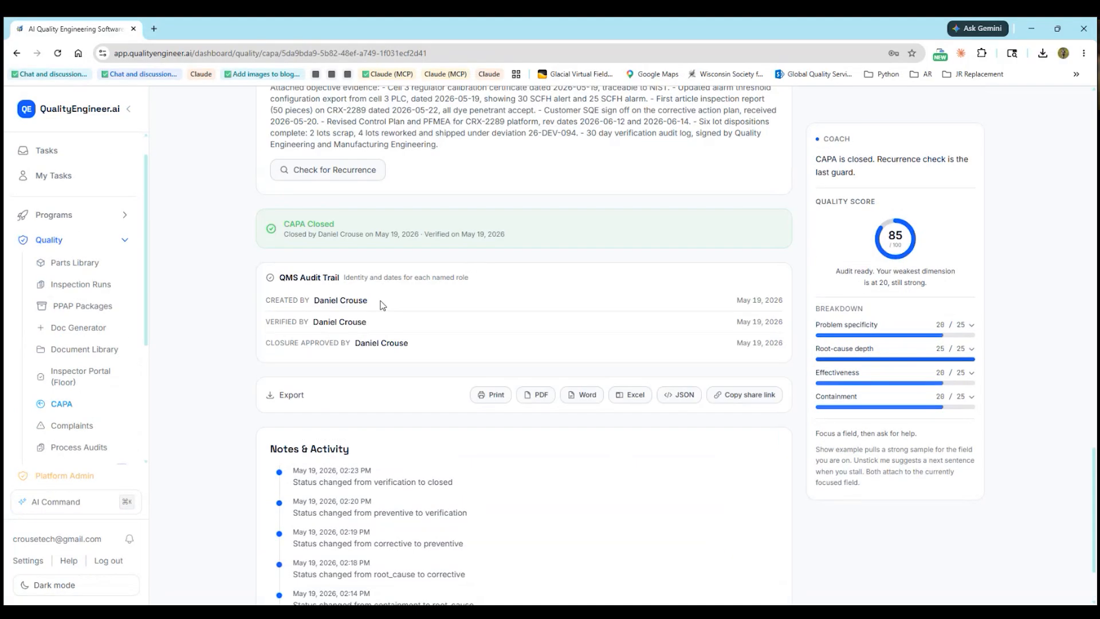
{"action": "scroll", "coordinate": [383, 304], "scroll_direction": "up", "scroll_amount": 8}
{"action": "scroll", "coordinate": [382, 305], "scroll_direction": "up", "scroll_amount": 20}
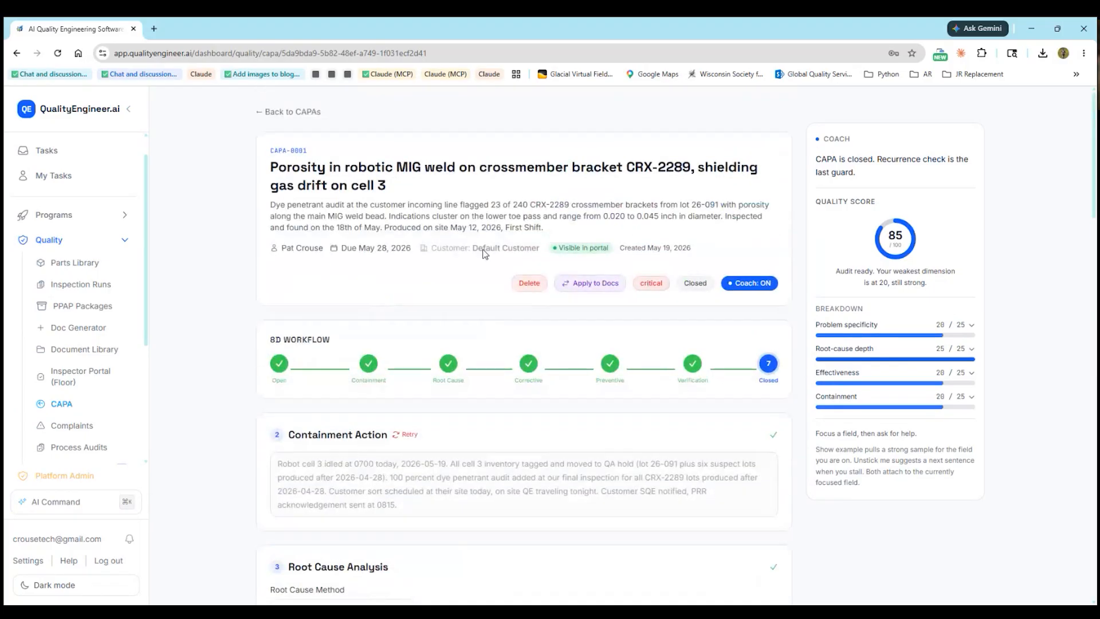
{"action": "scroll", "coordinate": [142, 320], "scroll_direction": "down", "scroll_amount": 1}
{"action": "scroll", "coordinate": [108, 373], "scroll_direction": "down", "scroll_amount": 1}
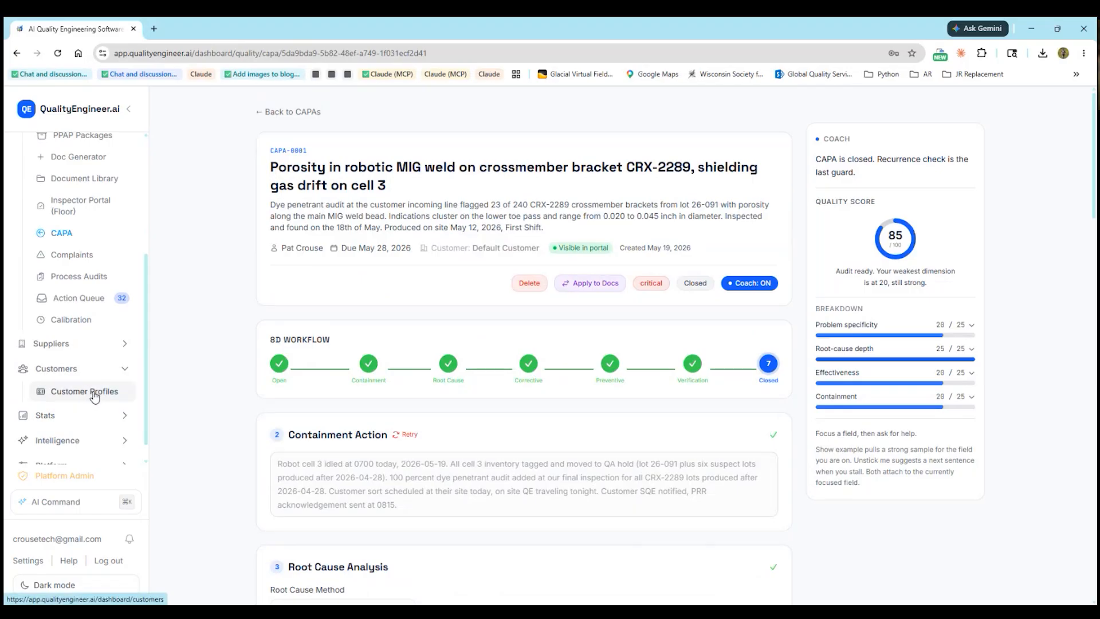
{"action": "left_click", "coordinate": [95, 395]}
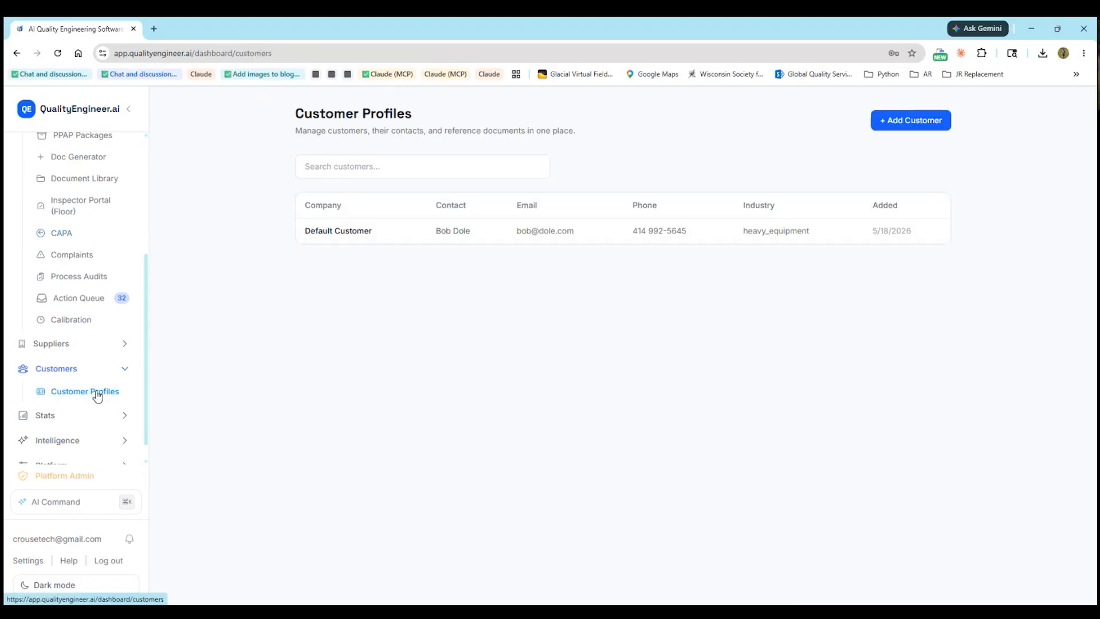
{"action": "left_click", "coordinate": [344, 231]}
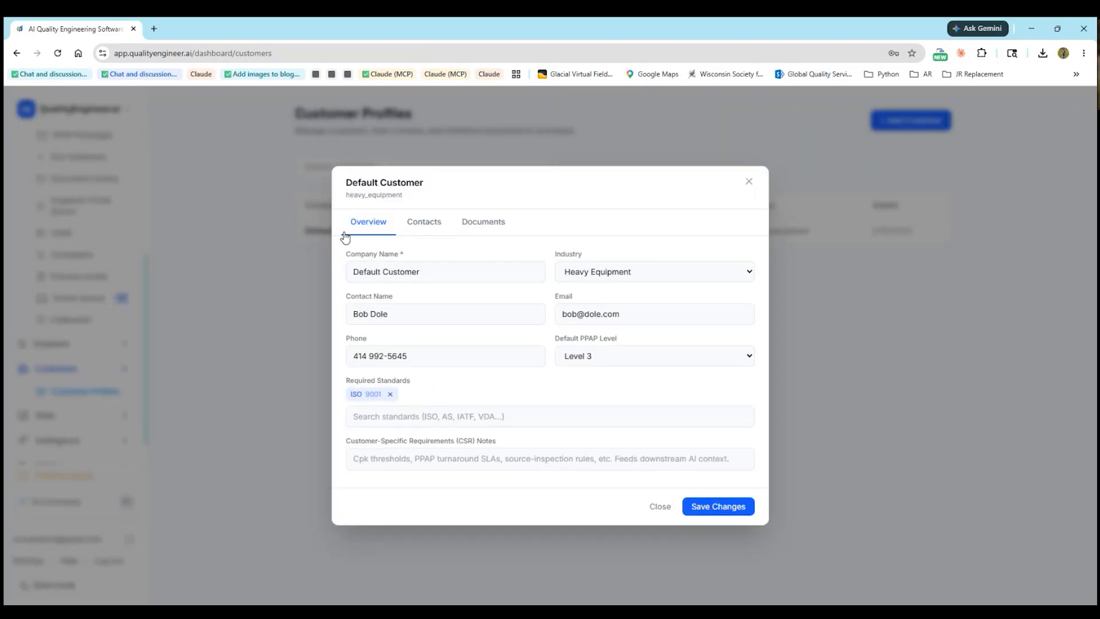
{"action": "left_click", "coordinate": [480, 224]}
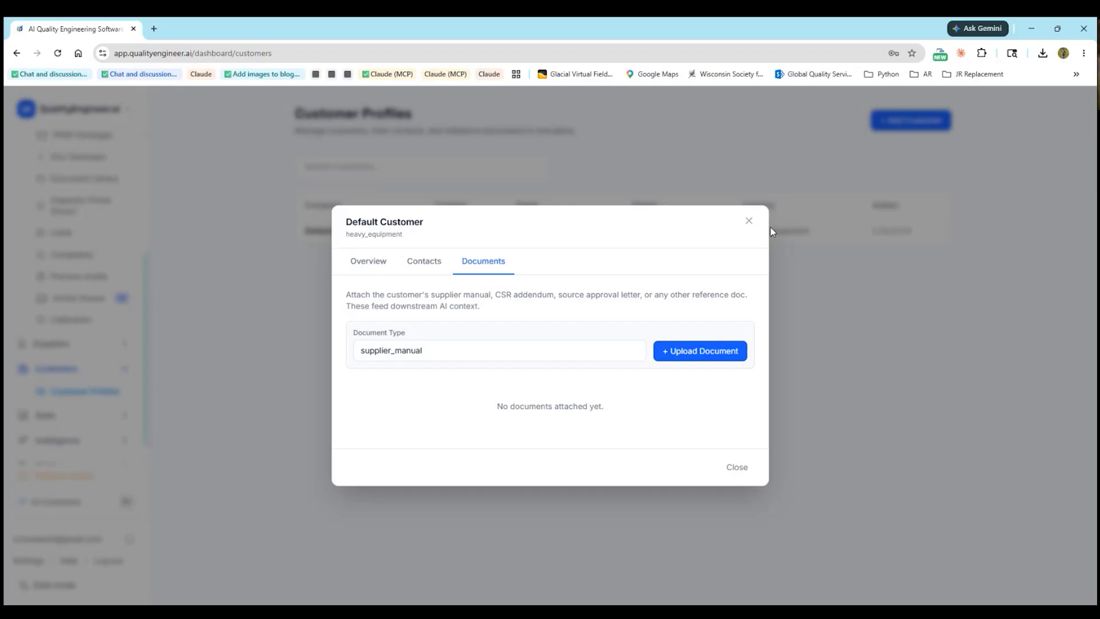
{"action": "left_click", "coordinate": [751, 221]}
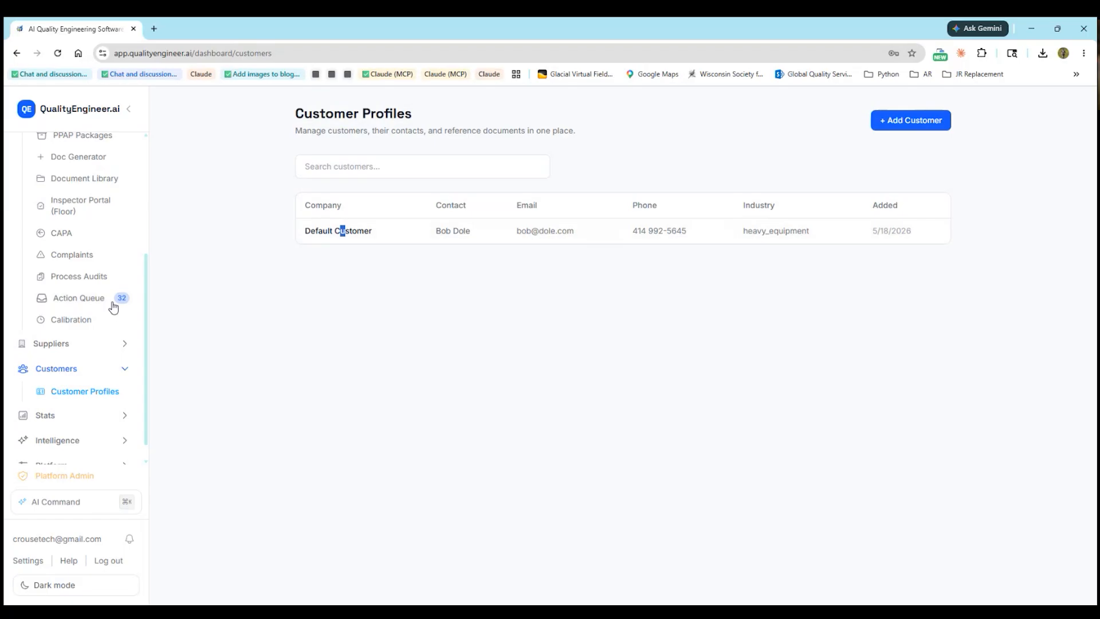
{"action": "left_click", "coordinate": [77, 232]}
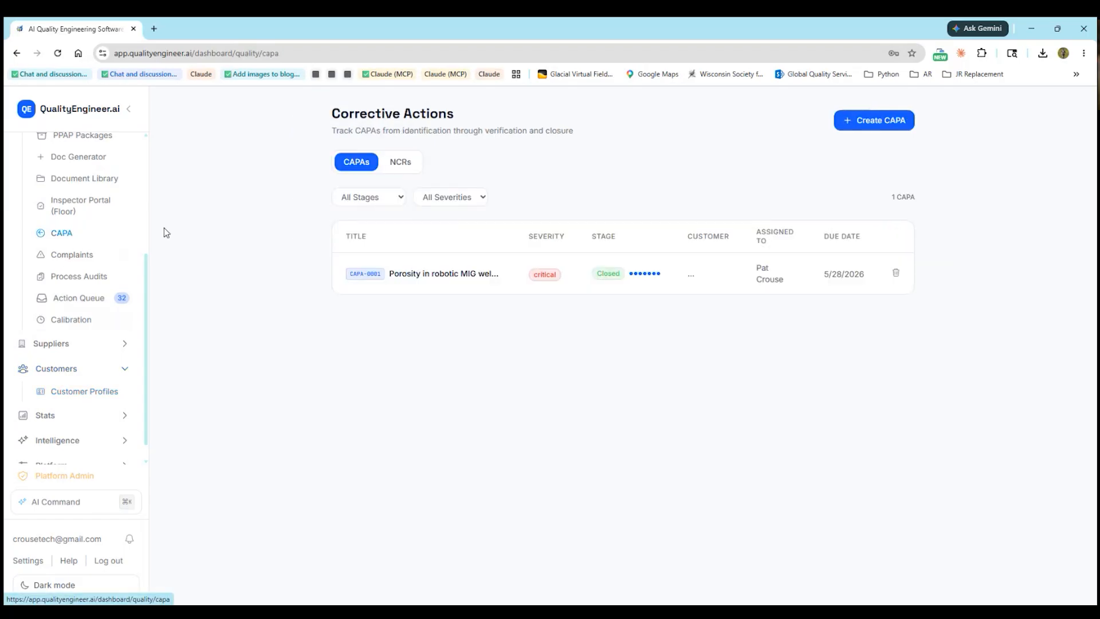
{"action": "left_click", "coordinate": [414, 275]}
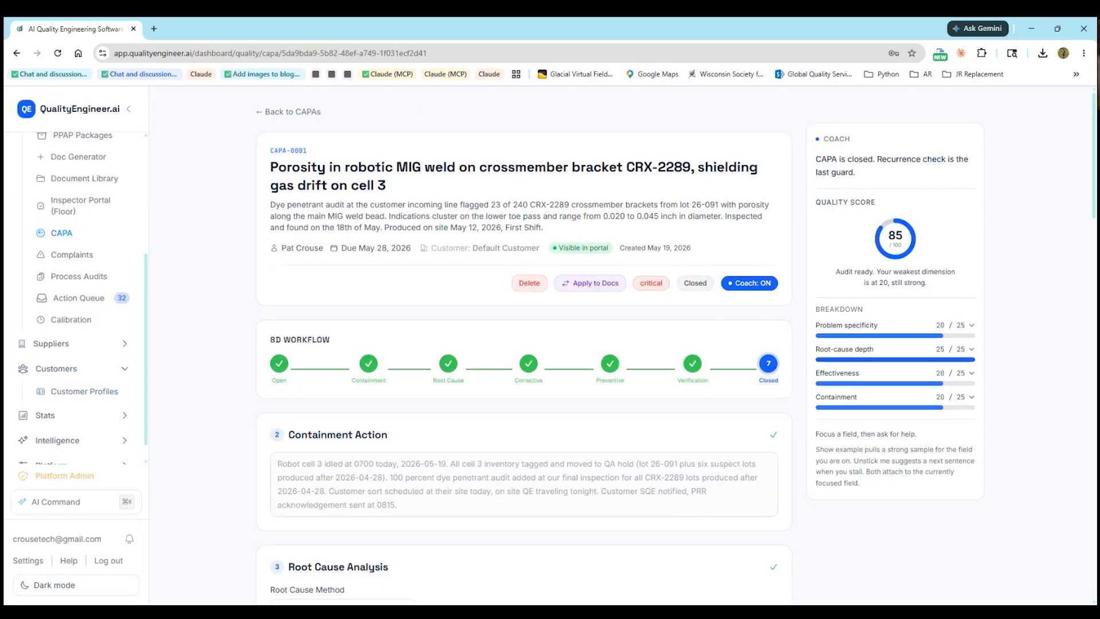